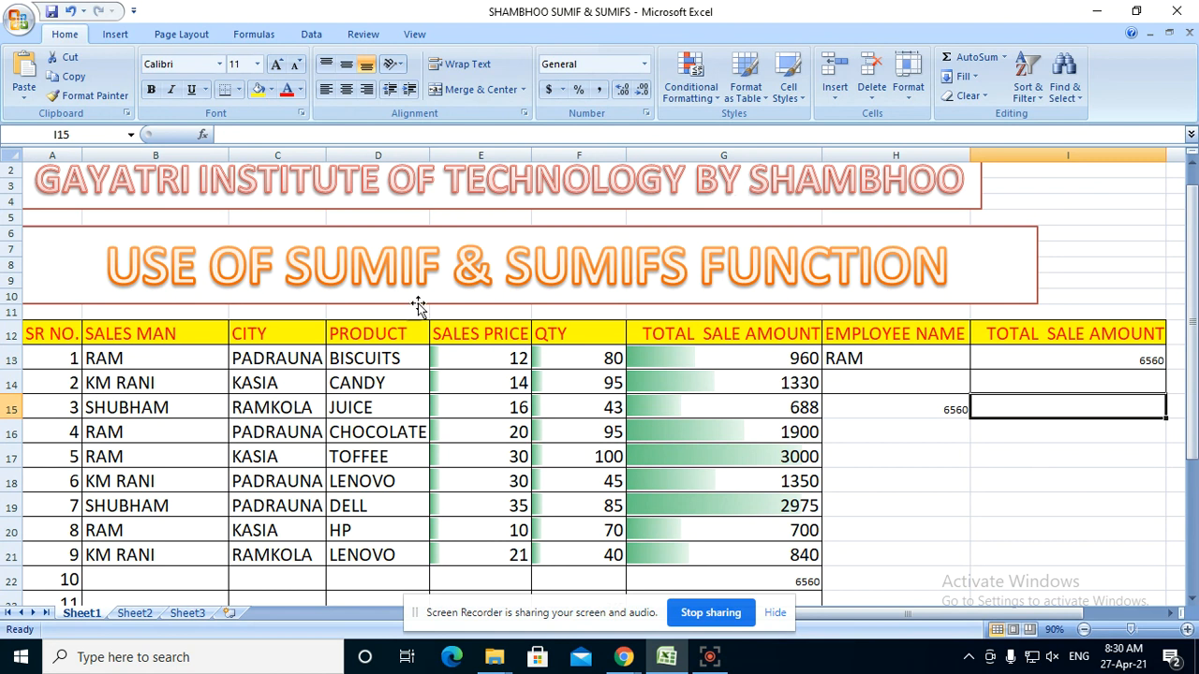
Highlight SUMIF in the title banner, then its SUM and IF parts separately.
left_click(288, 266)
mouse_move(288, 266)
left_mouse_down()
mouse_move(410, 294)
mouse_move(409, 271)
mouse_move(435, 272)
left_mouse_up()
left_click(403, 270)
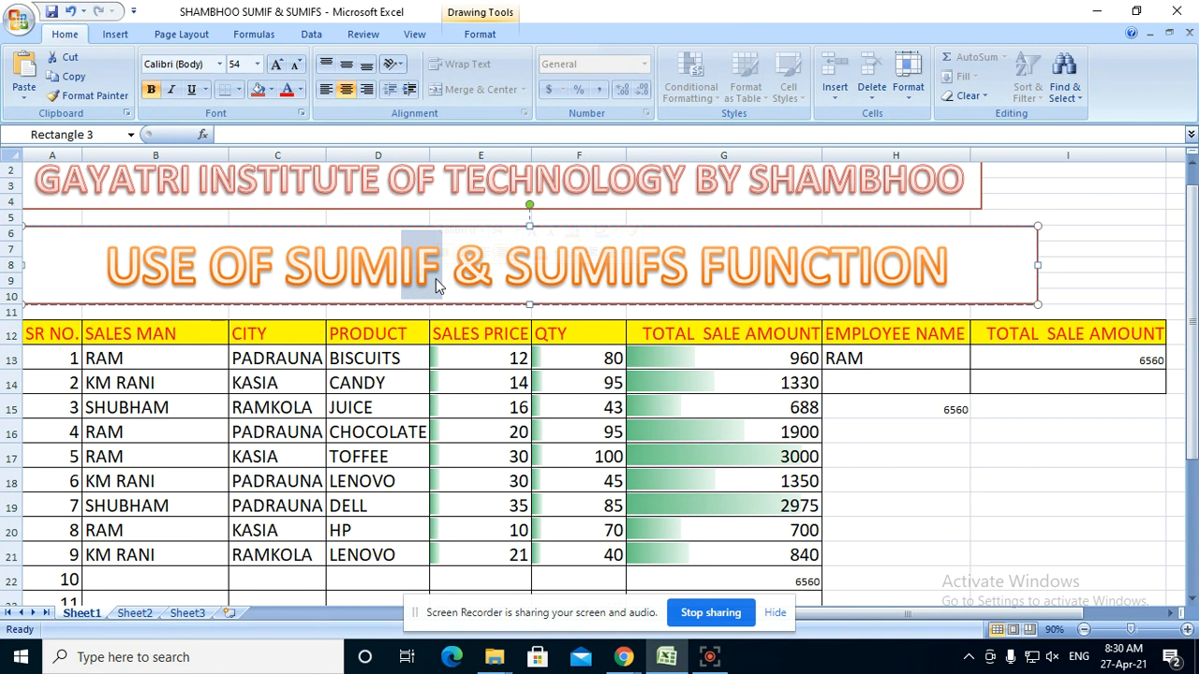
key("Right")
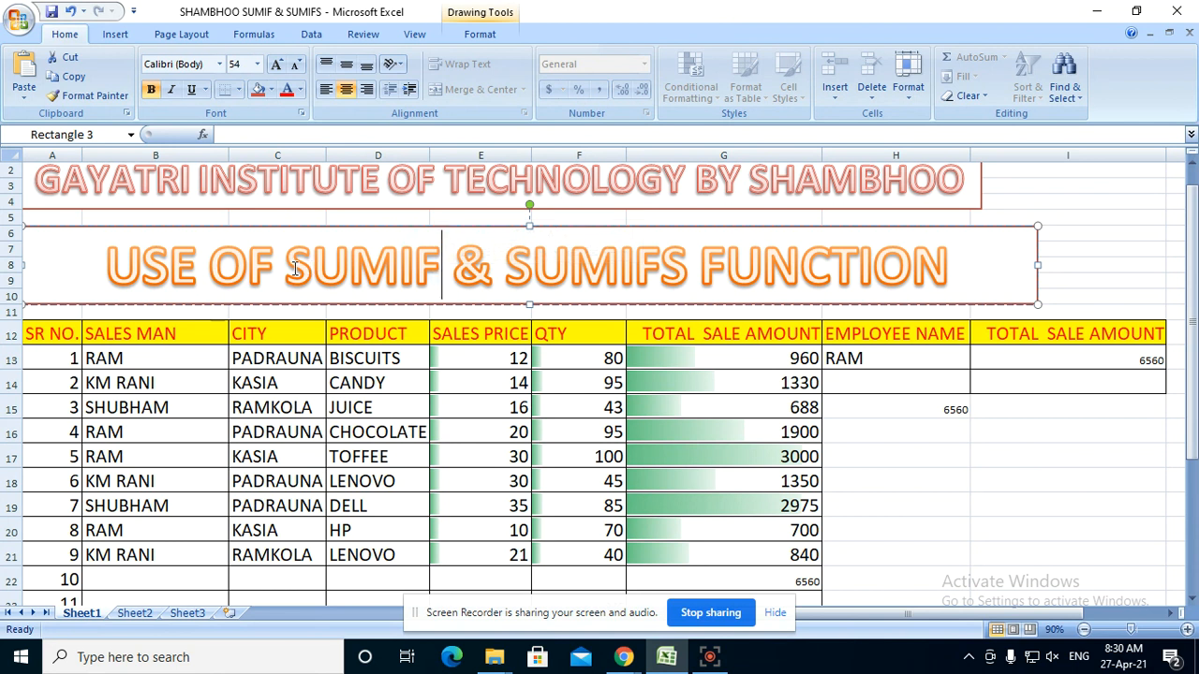
left_click_drag(295, 270, 390, 281)
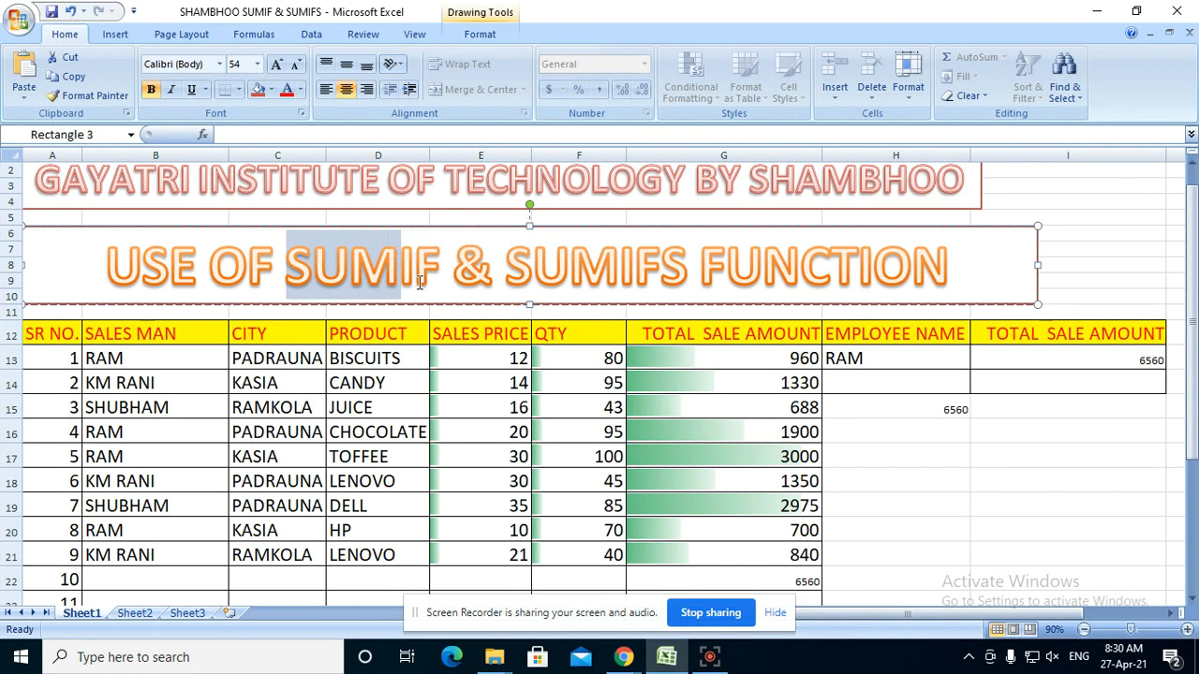
key("Right")
left_click_drag(405, 267, 431, 284)
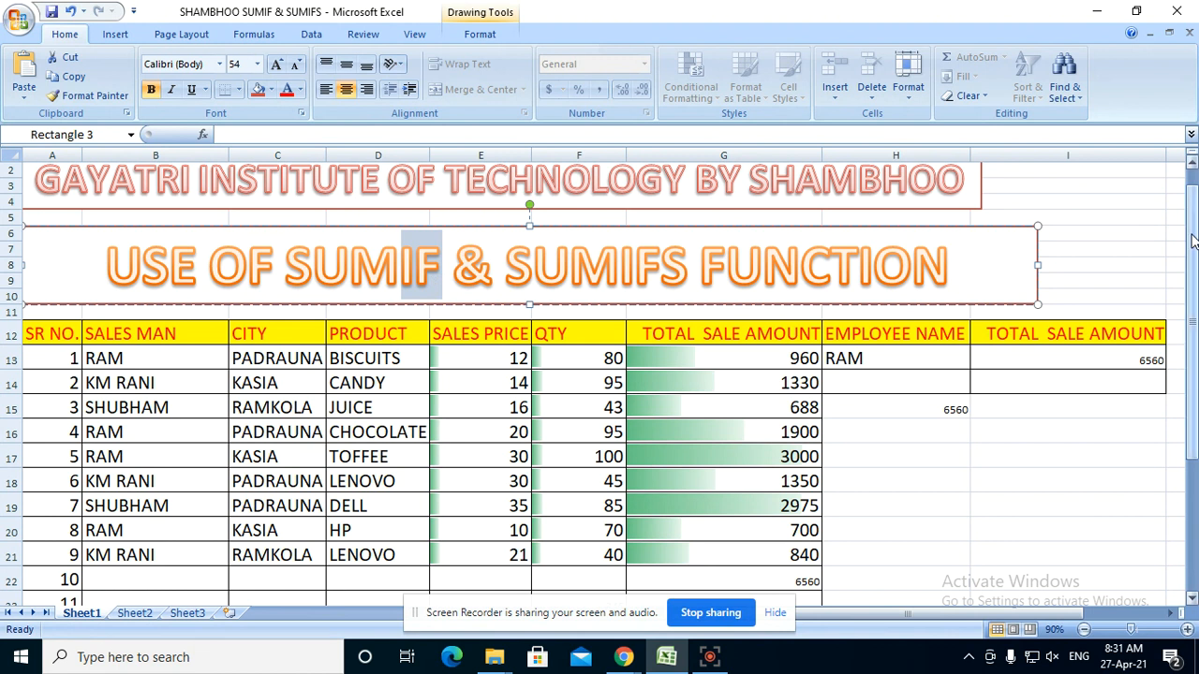
Enter the numbers 2, 3 and 4 in cells H23 to H25, beside the empty rows of the sales table.
left_click_drag(1191, 242, 1191, 252)
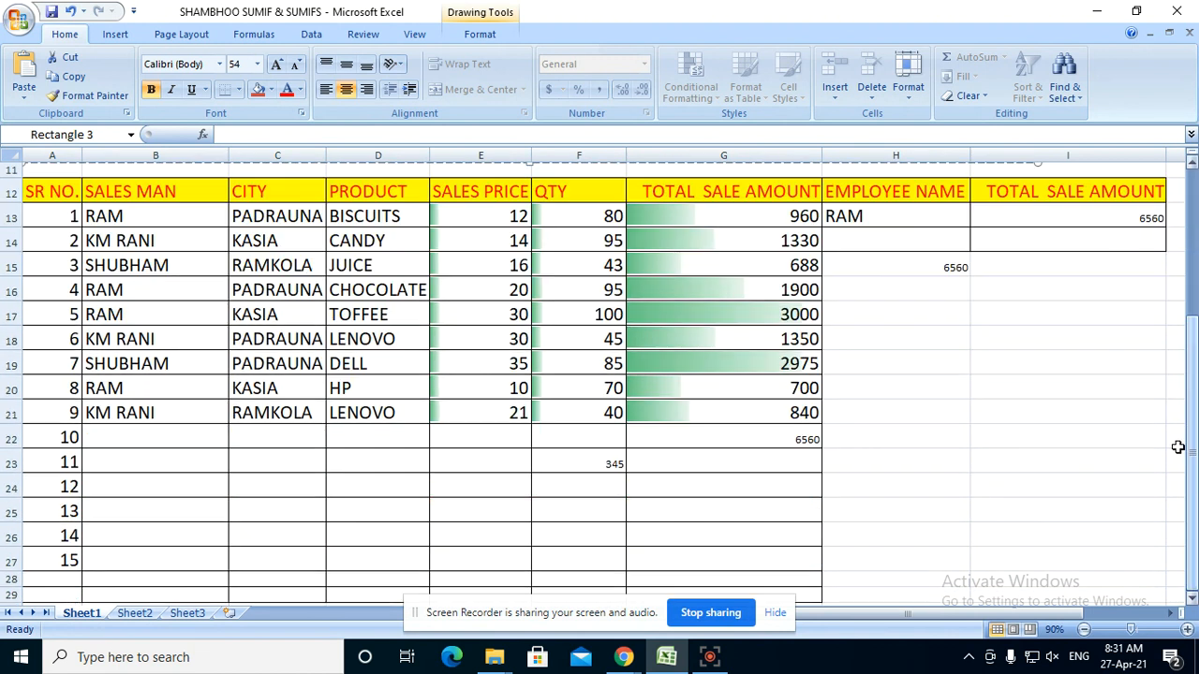
left_click(1191, 599)
left_click(1191, 599)
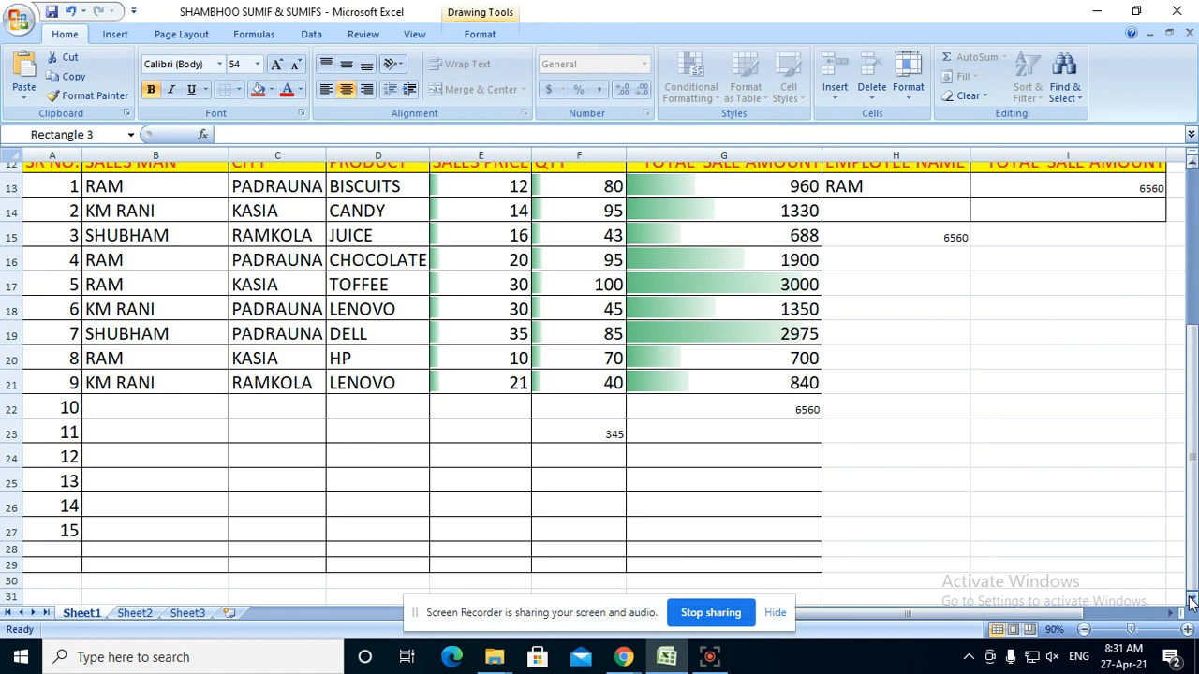
left_click(1191, 600)
left_click(1192, 602)
left_click(1191, 602)
left_click(1191, 602)
left_click(1192, 602)
left_click(1191, 601)
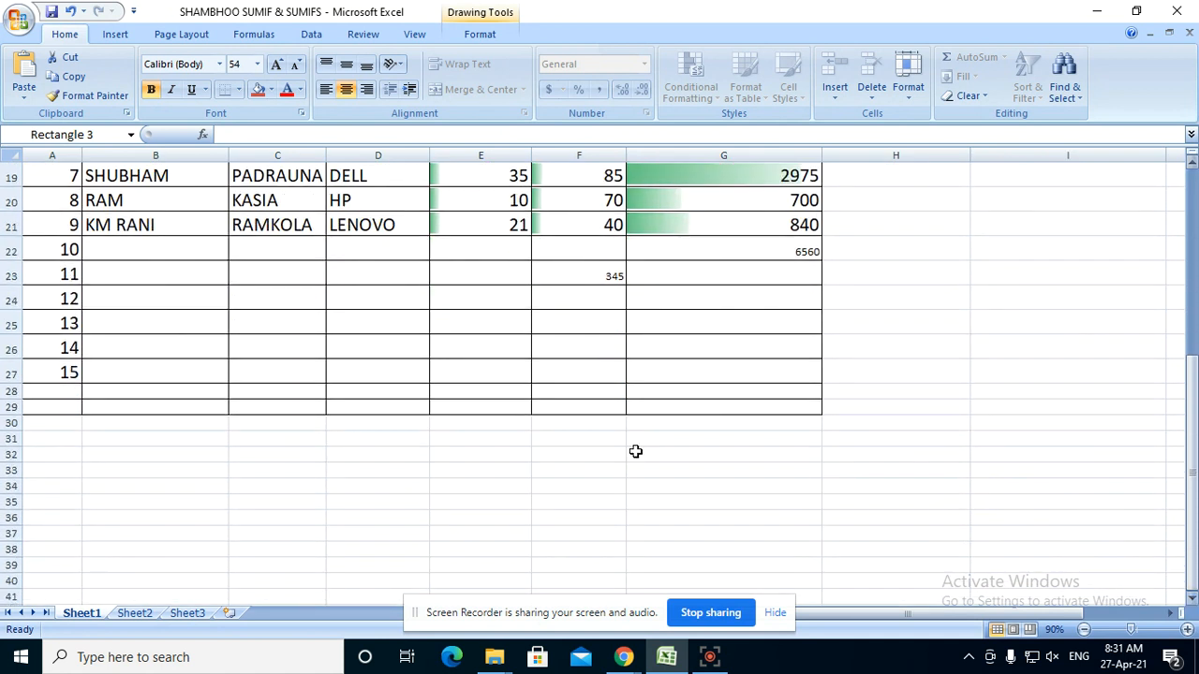
left_click(288, 320)
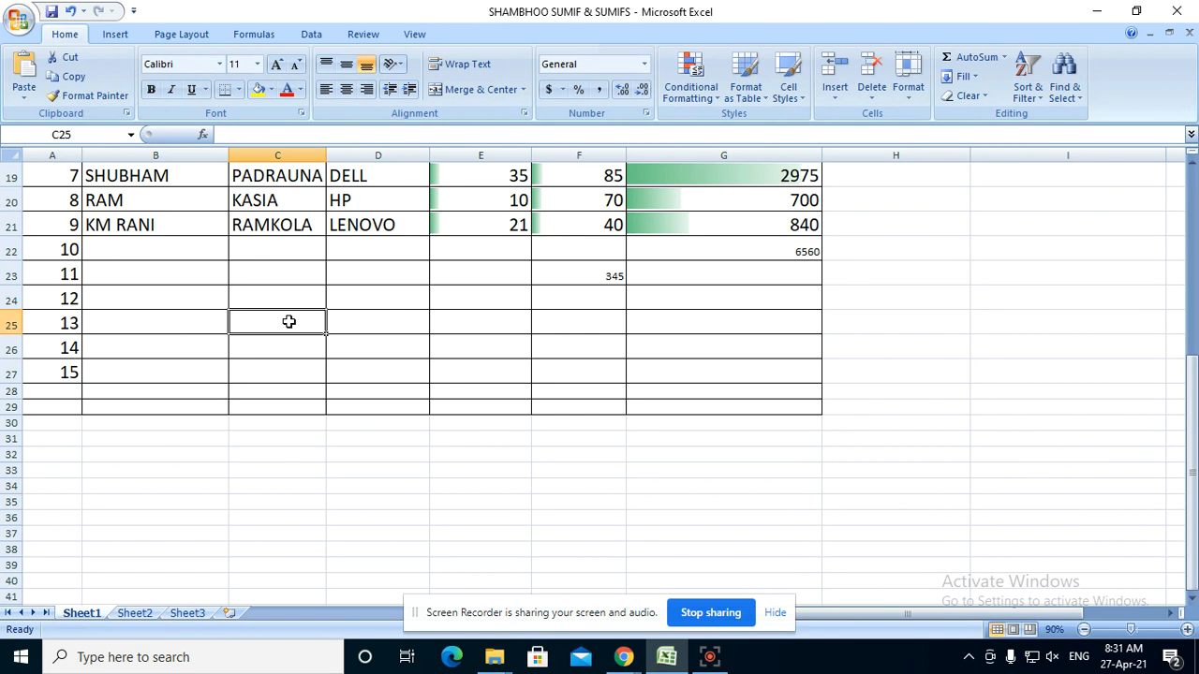
left_click(890, 276)
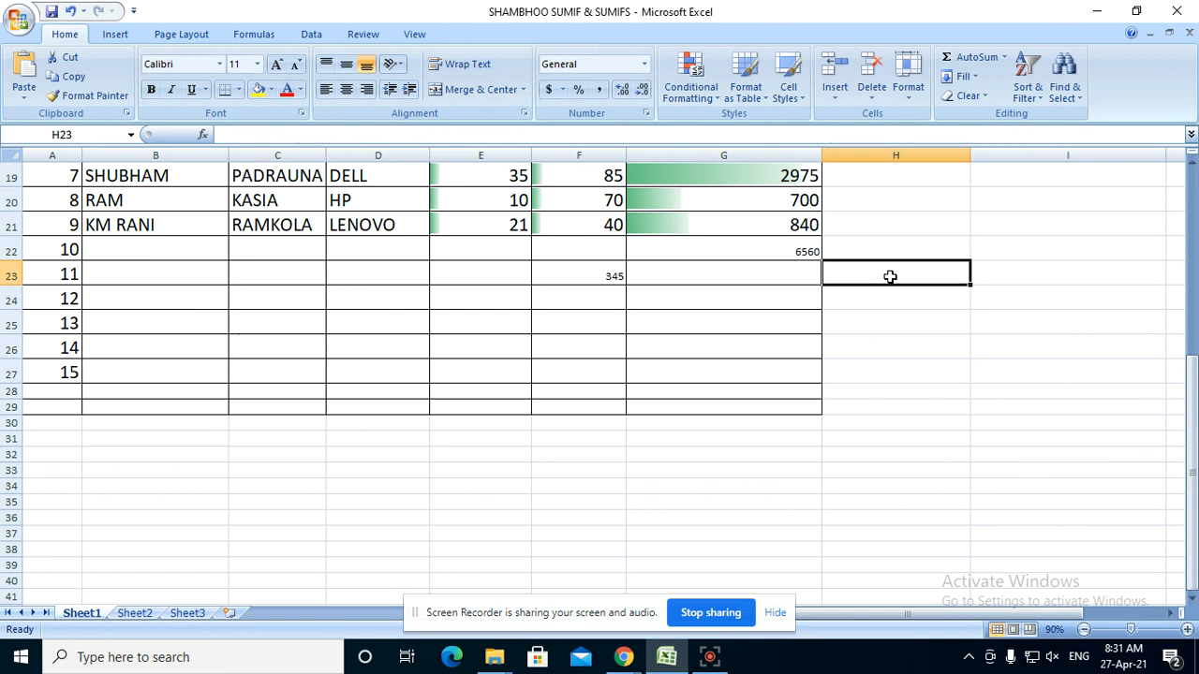
type("2")
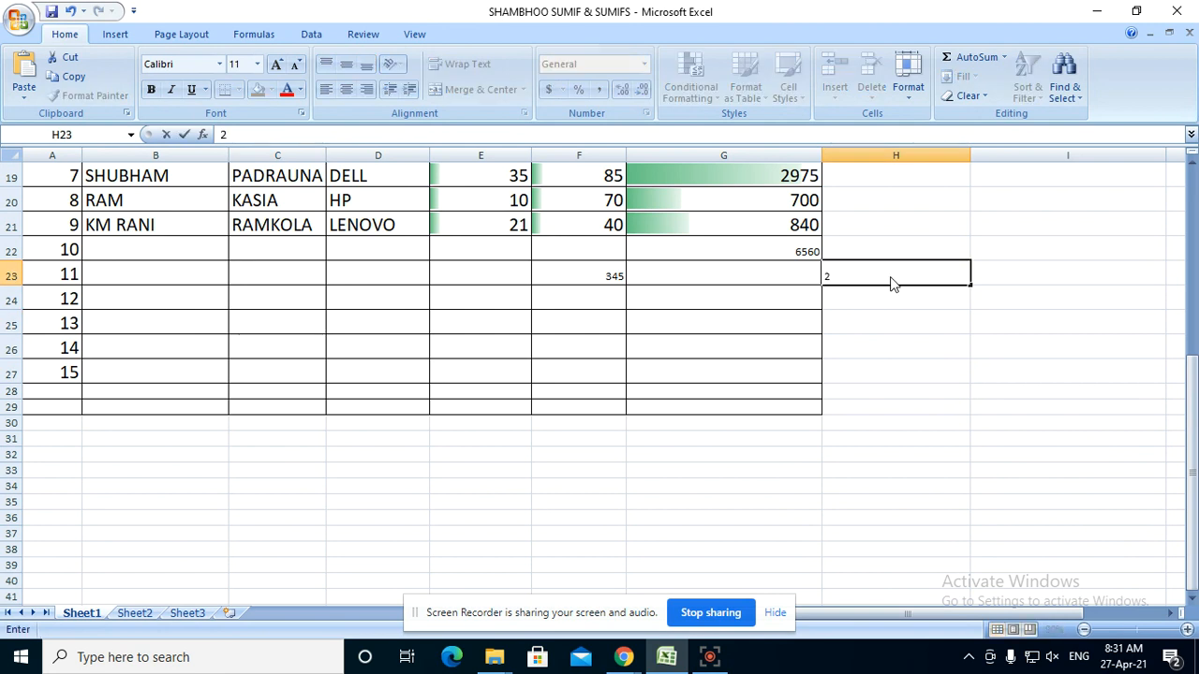
key("Return")
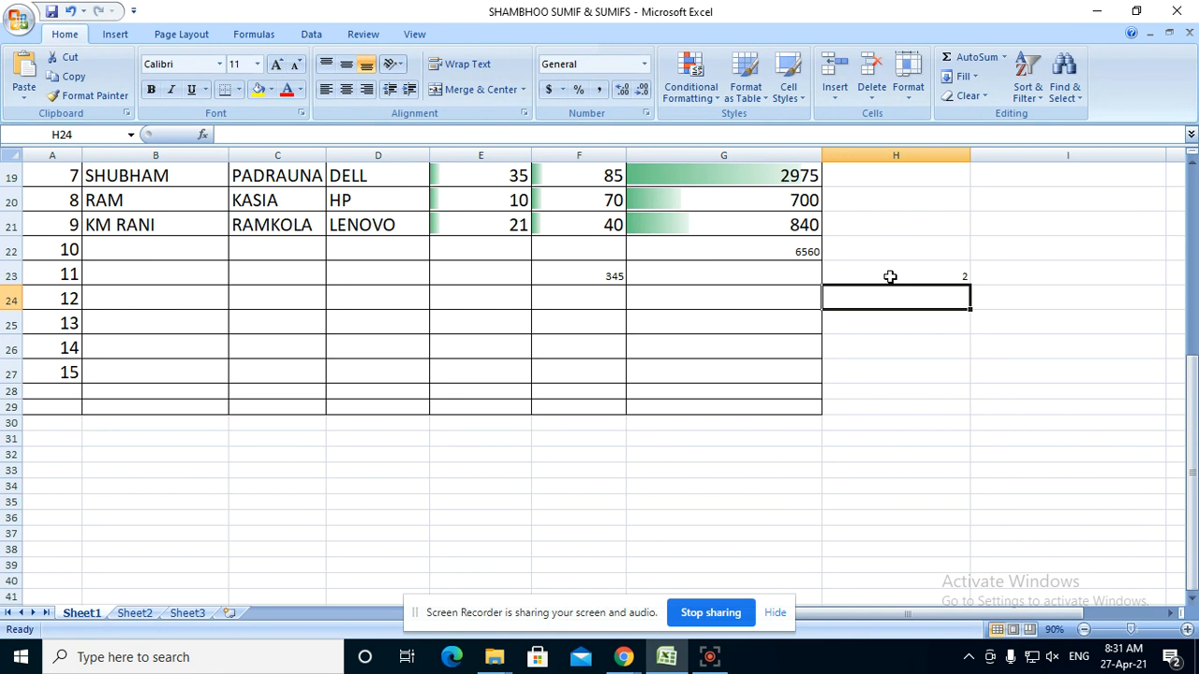
type("3")
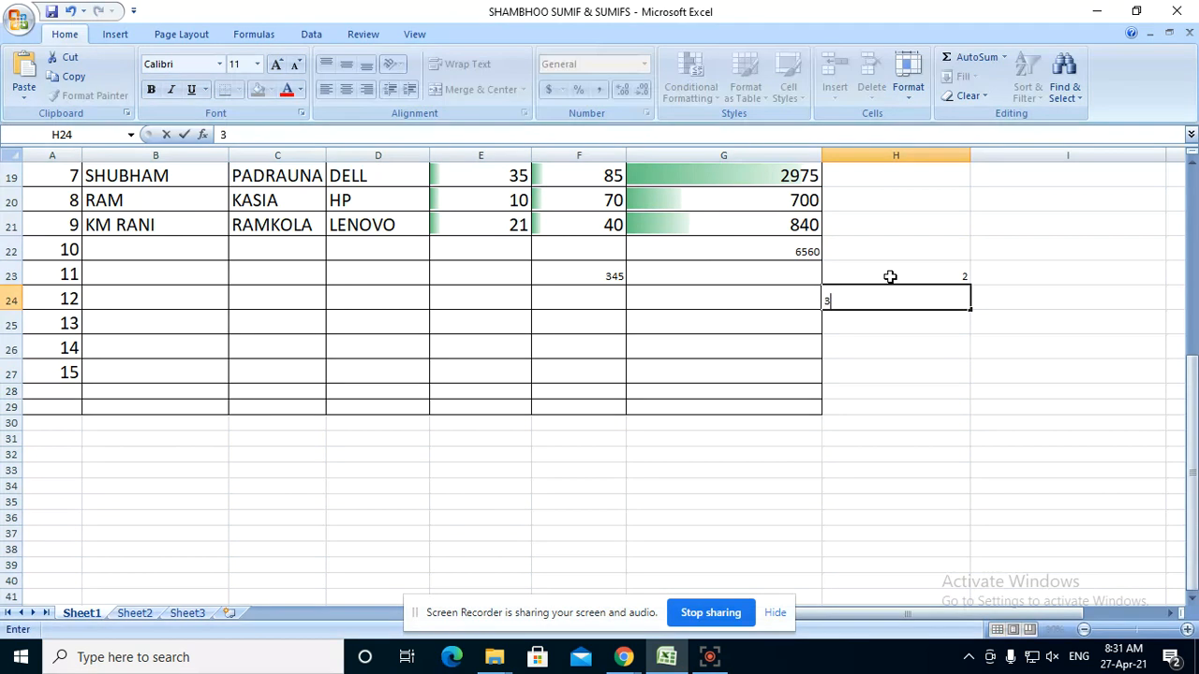
key("Return")
type("4")
key("Return")
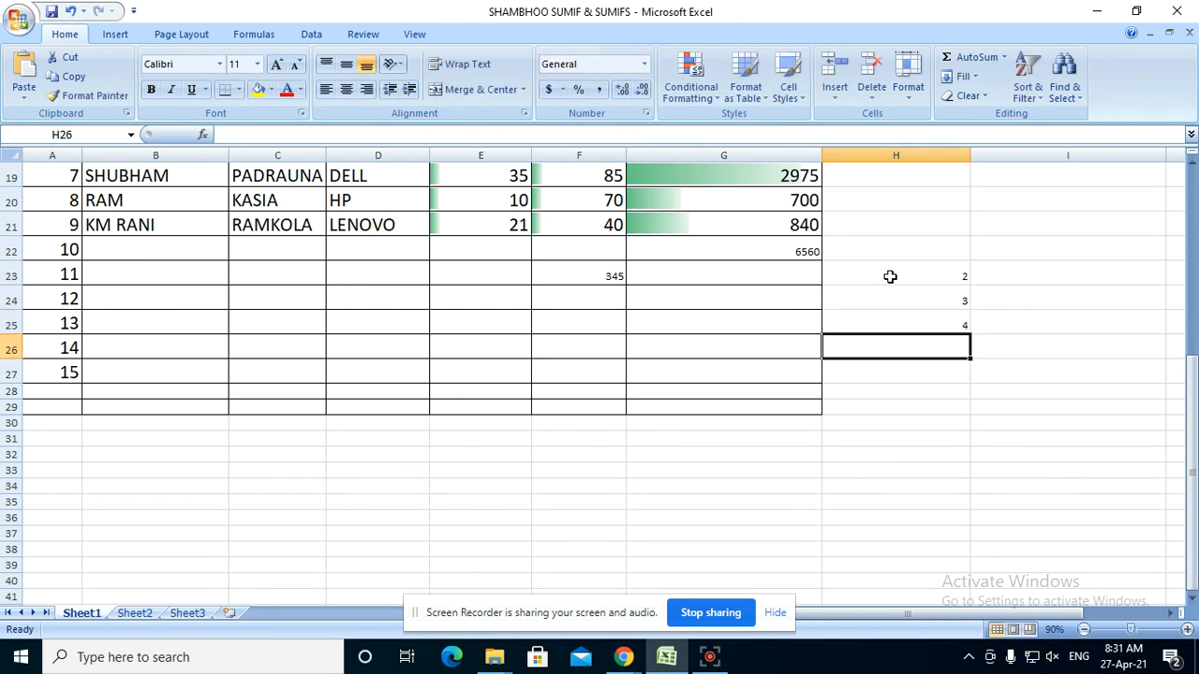
Enlarge the font of cells H23 to H29 to size 26.
left_click_drag(890, 276, 899, 412)
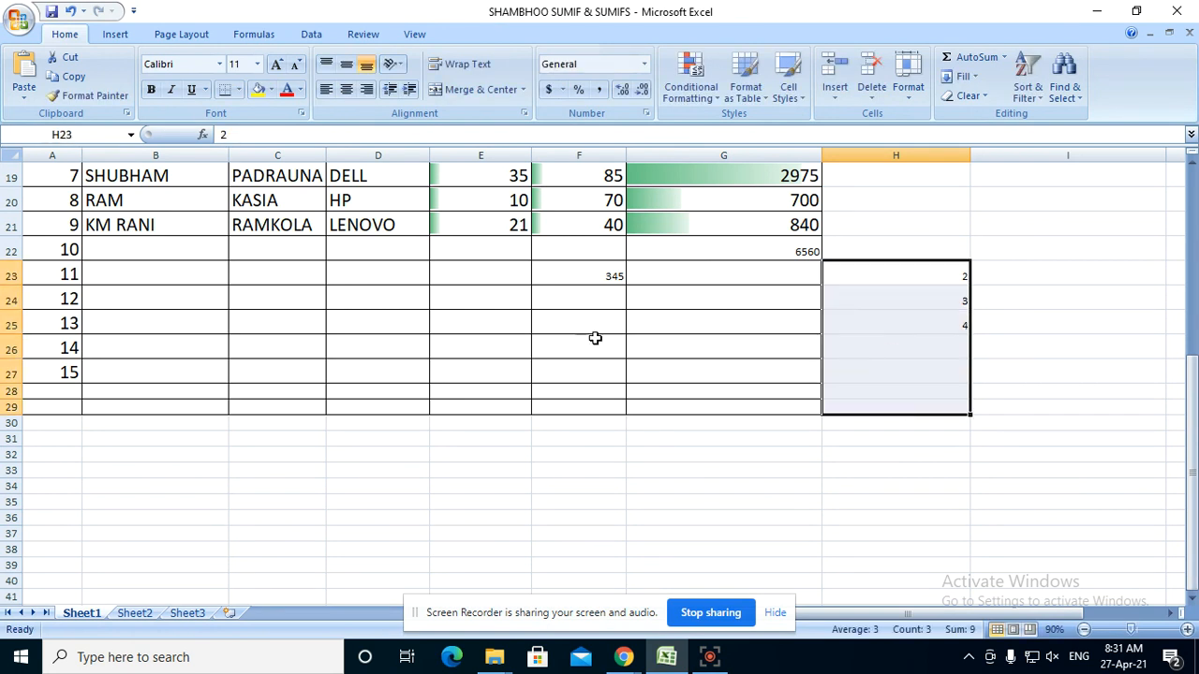
left_click(277, 70)
left_click(277, 70)
left_click(277, 70)
left_click(277, 70)
left_click(277, 70)
left_click(278, 71)
left_click(277, 70)
left_click(277, 70)
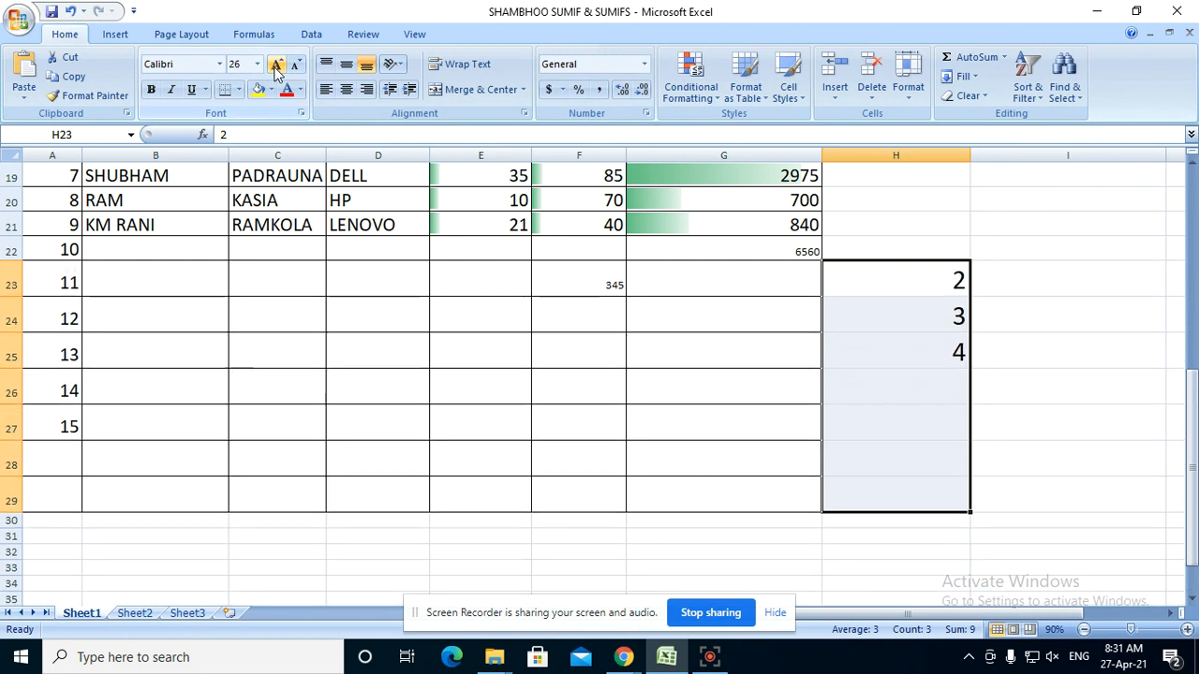
left_click(854, 420)
left_click(927, 280)
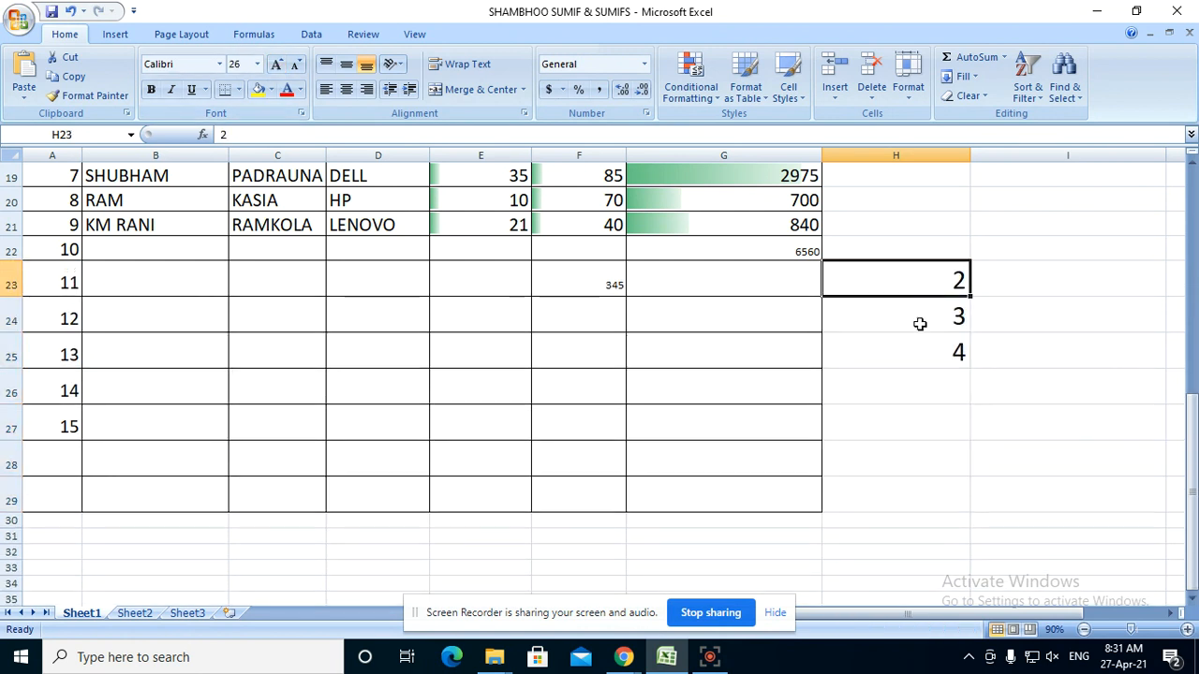
left_click(921, 323)
left_click(927, 354)
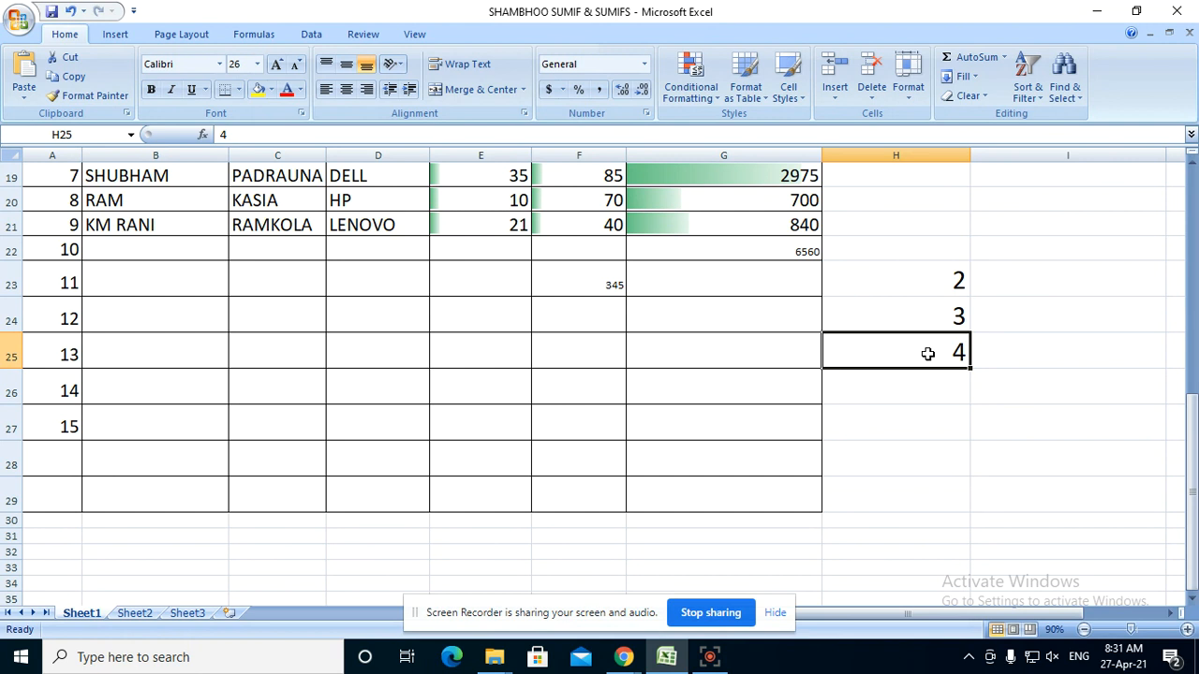
left_click(913, 377)
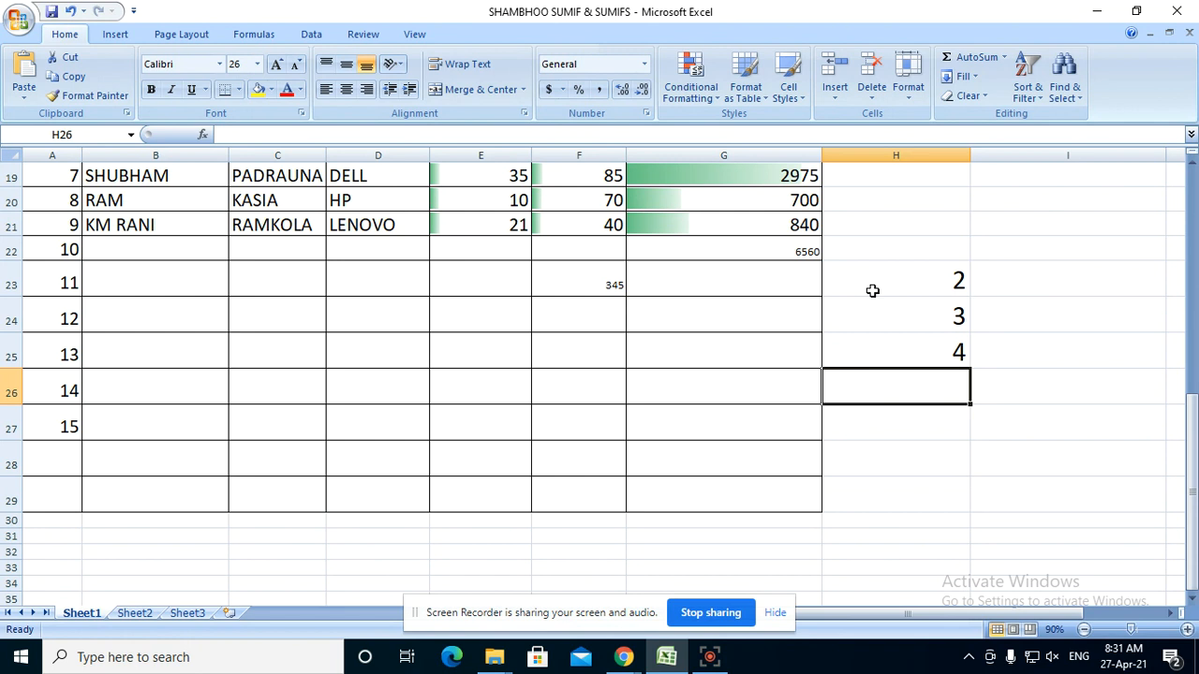
Enter the label SUM in cell G26.
left_click(750, 387)
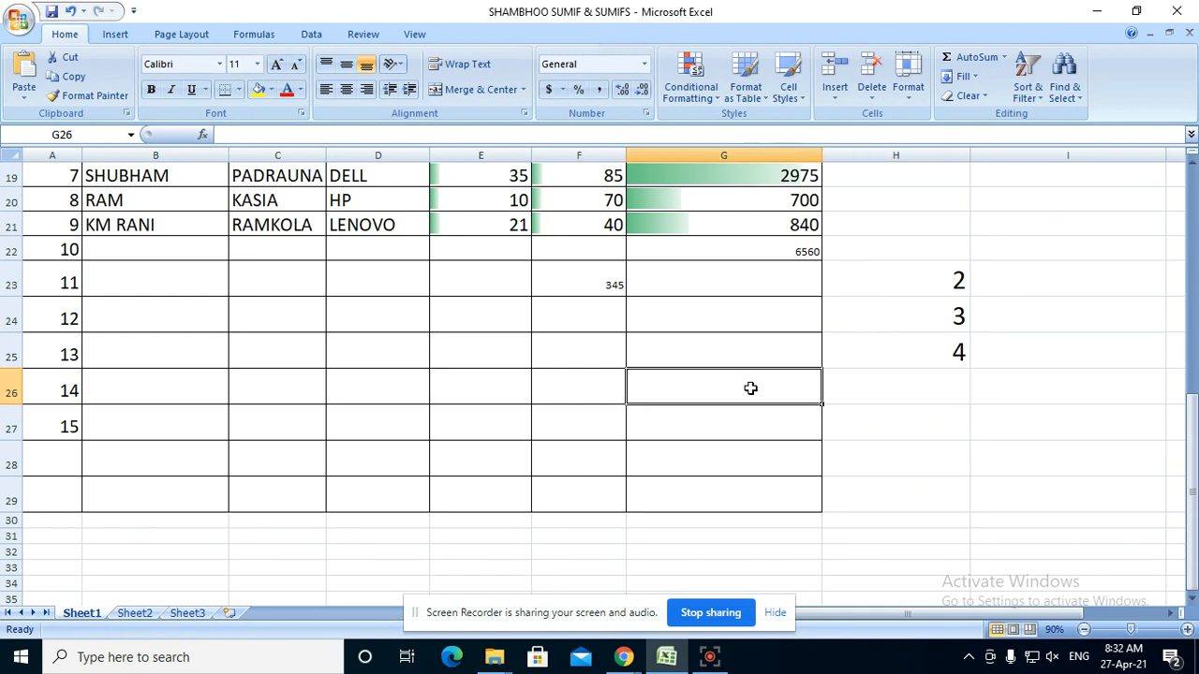
type("SUM")
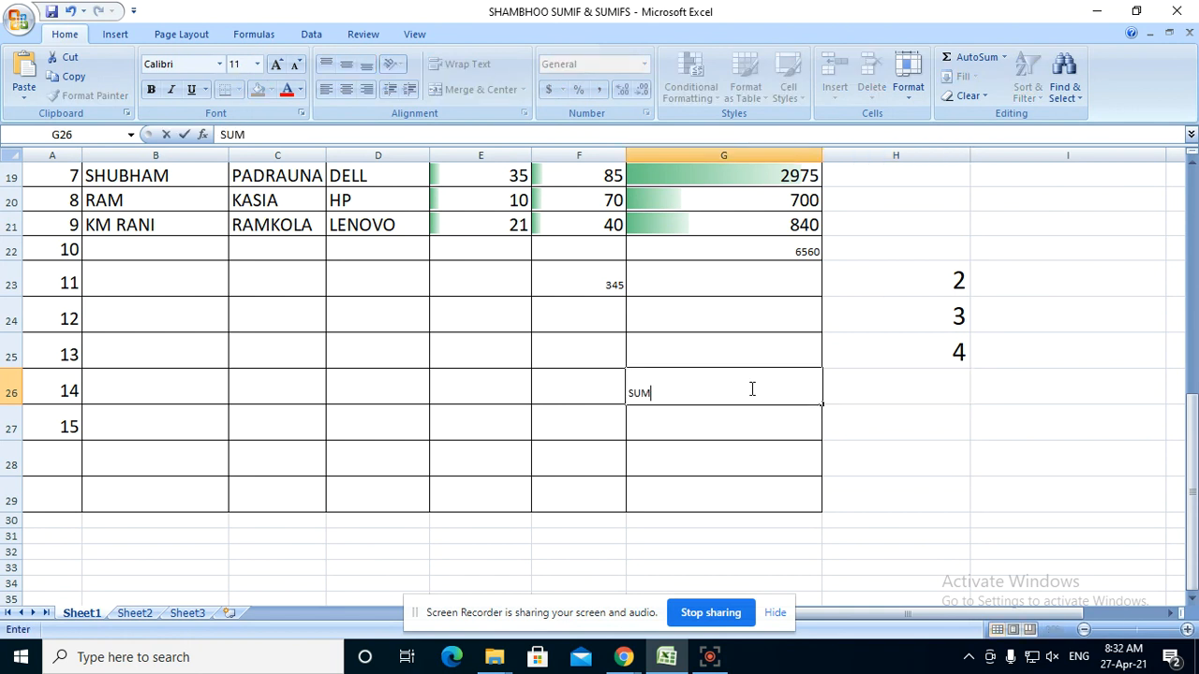
left_click(696, 450)
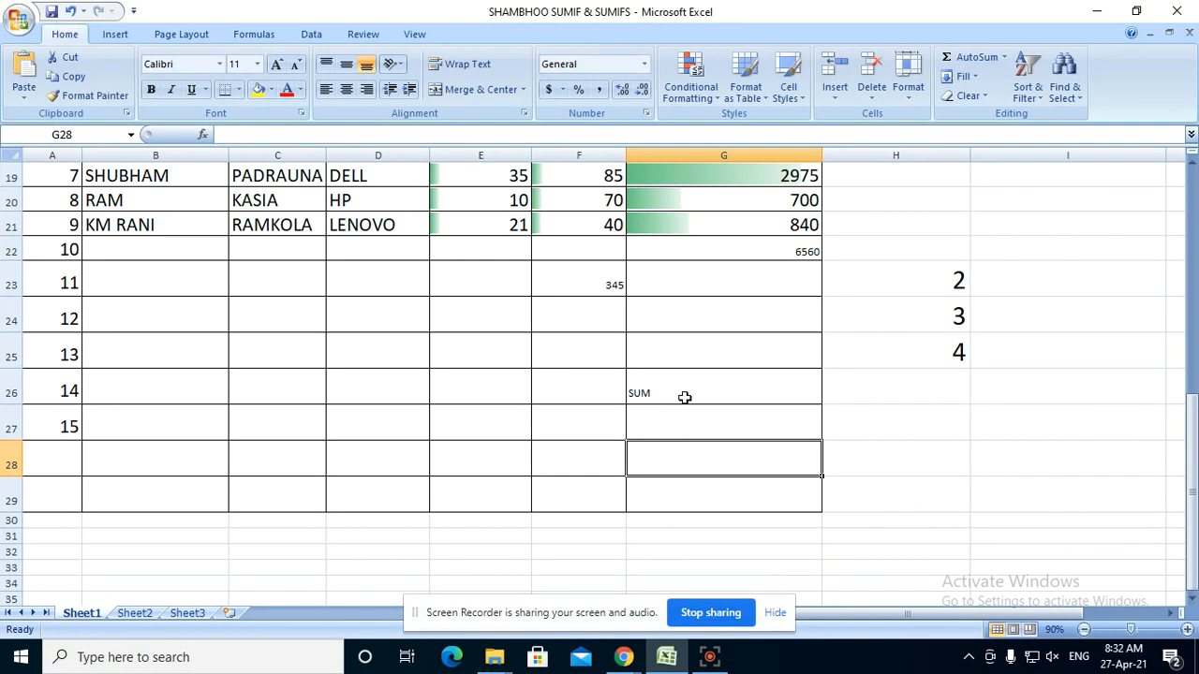
Enlarge the font of the SUM label in G26 to size 36.
left_click(685, 396)
left_click(276, 65)
left_click(276, 66)
left_click(276, 66)
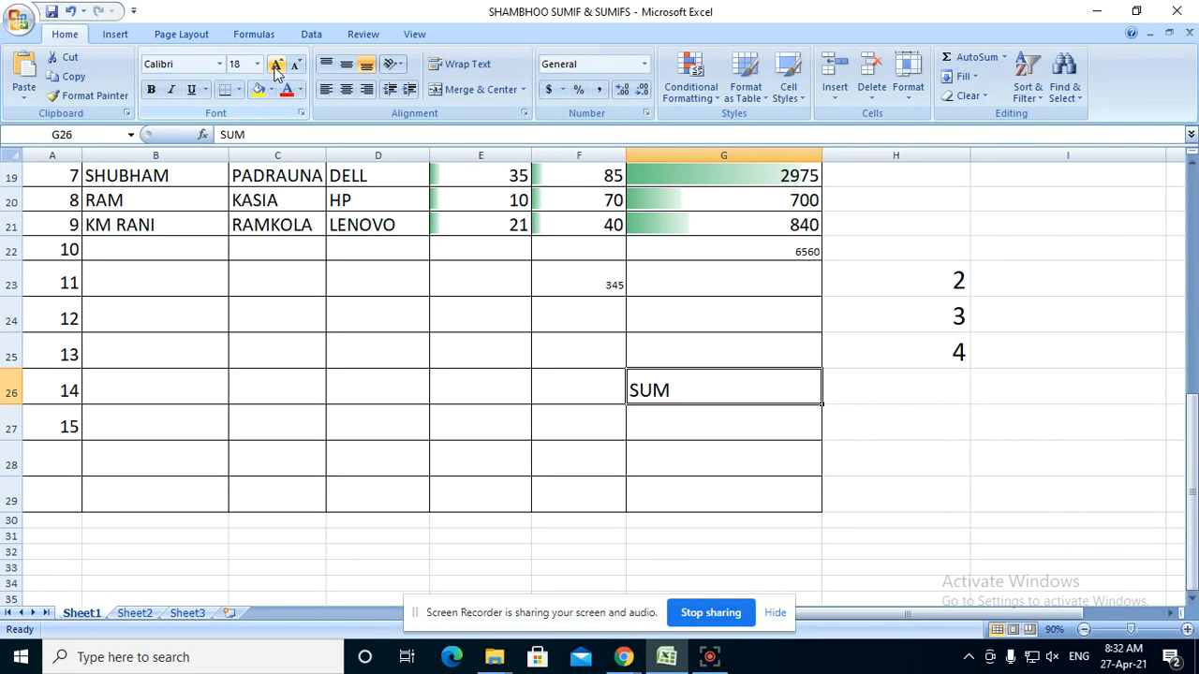
left_click(276, 66)
left_click(276, 66)
left_click(277, 66)
left_click(276, 65)
left_click(276, 66)
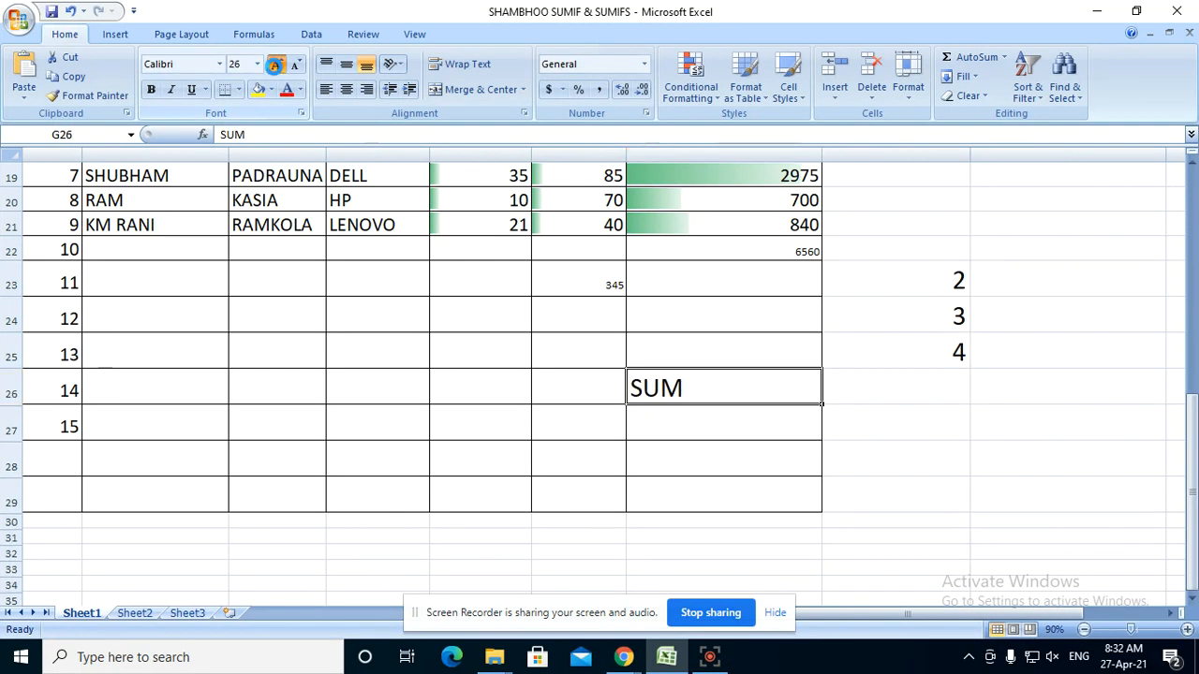
Add up the three numbers in cell H26 with the formula =SUM(H23:H25).
left_click(884, 387)
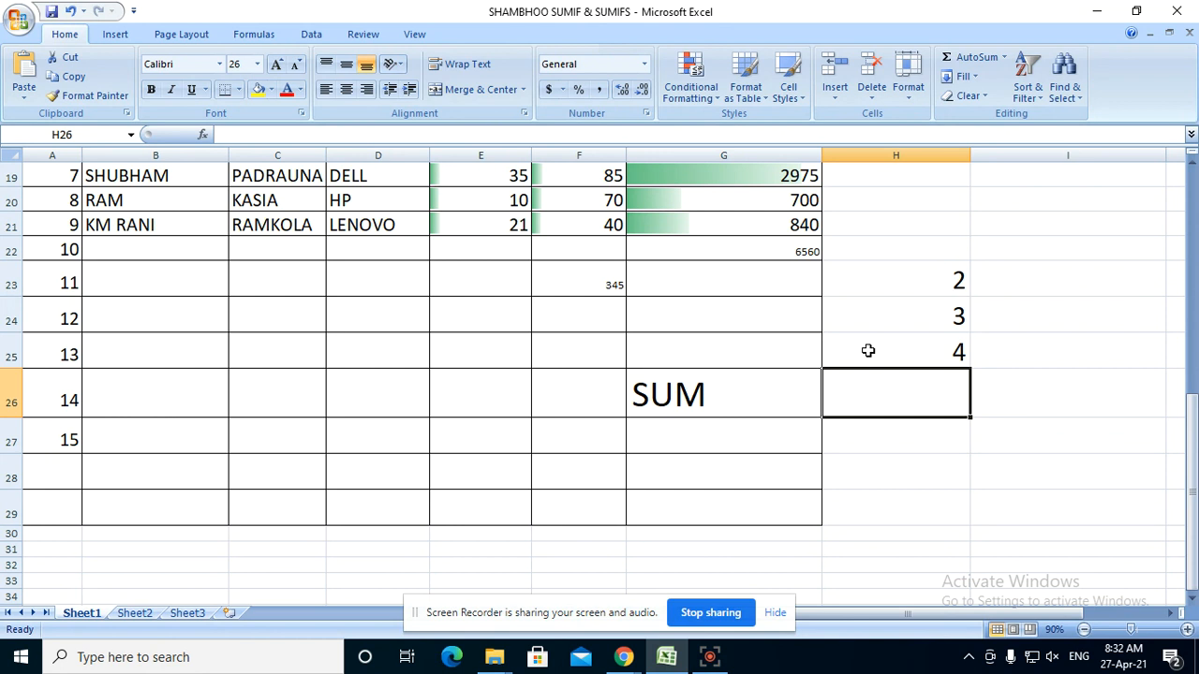
type("=S")
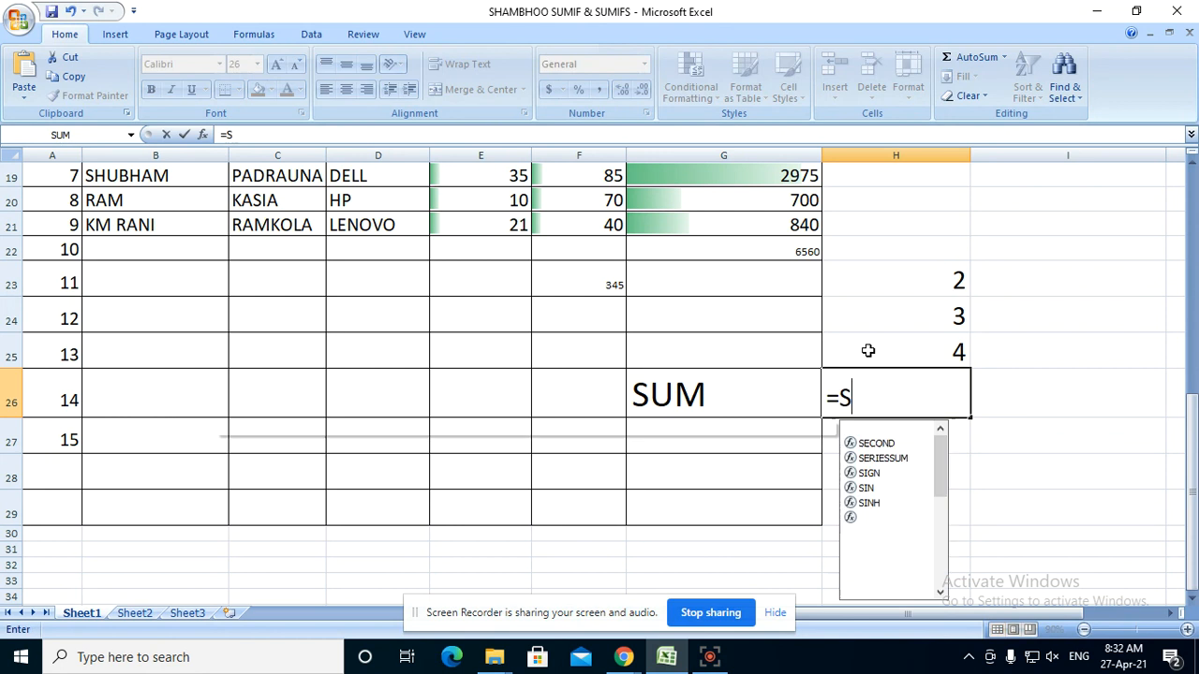
type("UM")
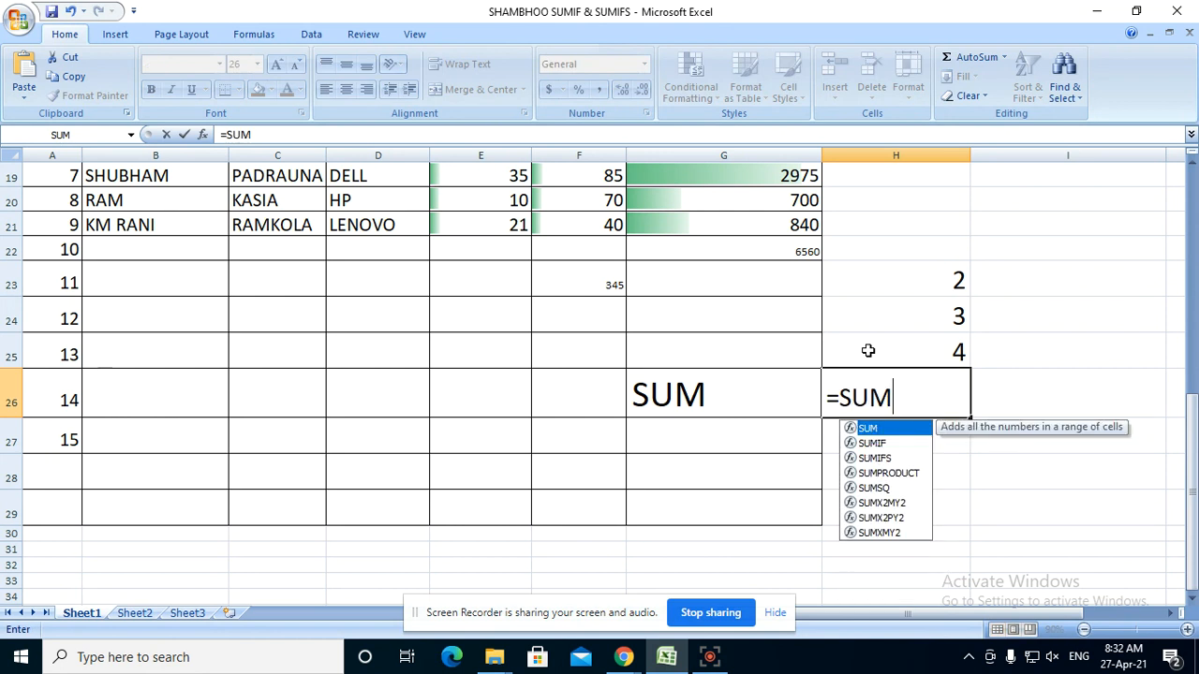
type("(")
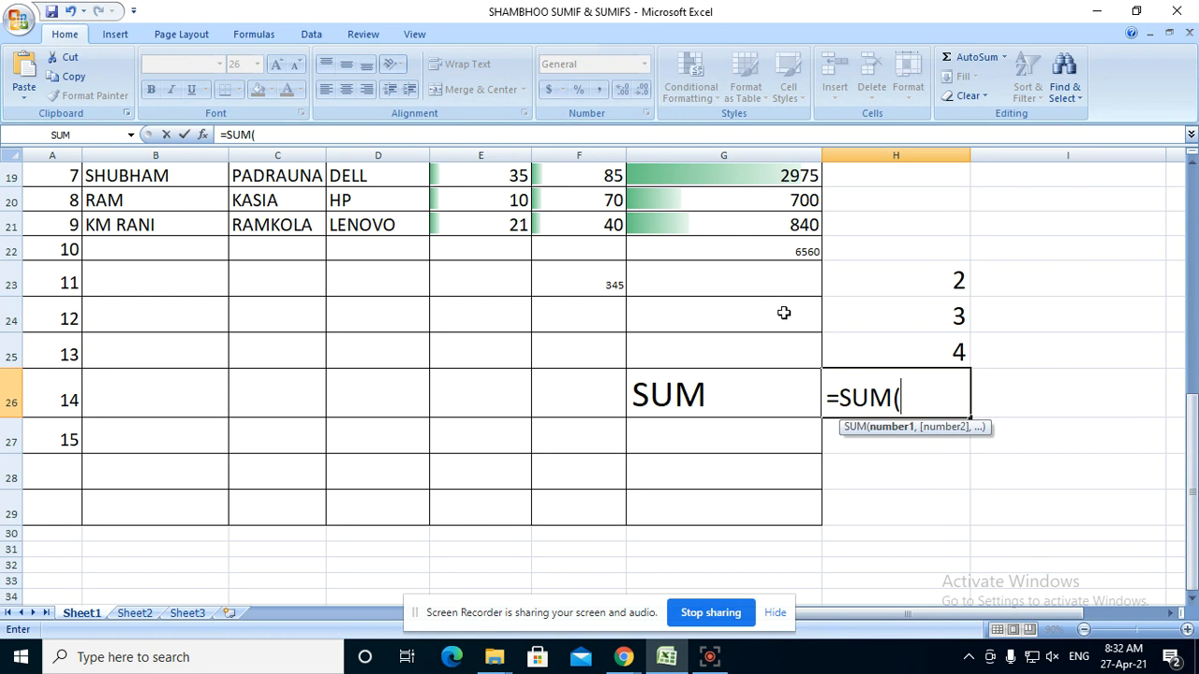
left_click(912, 275)
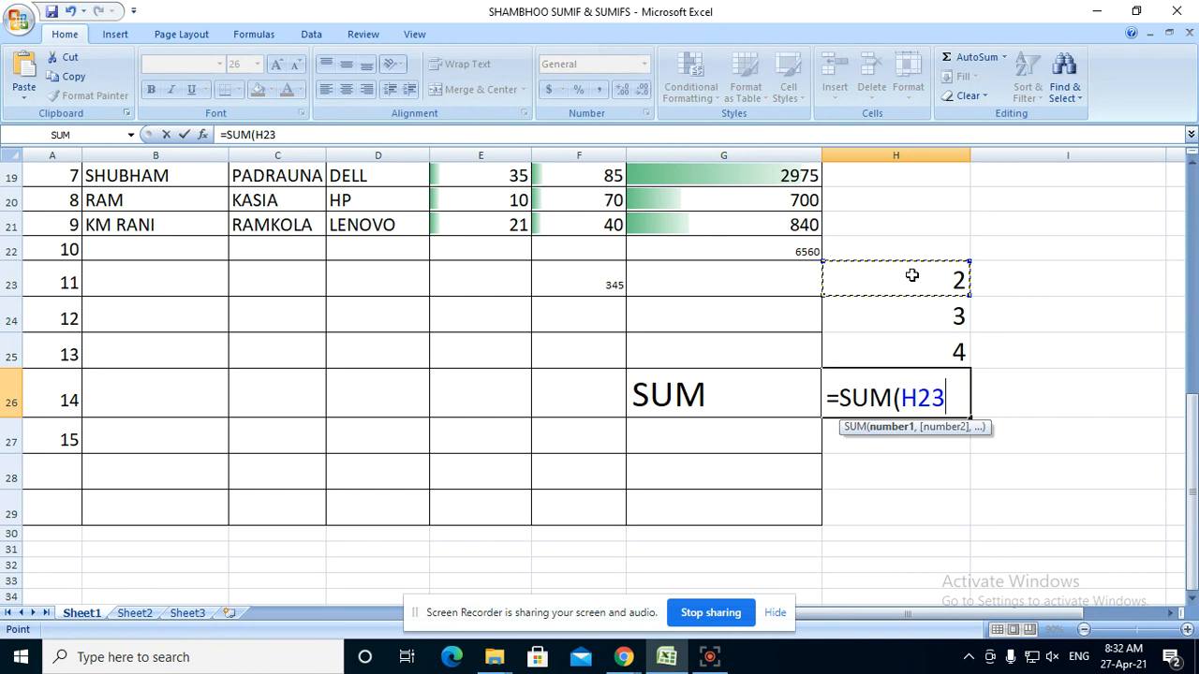
left_click_drag(912, 275, 904, 349)
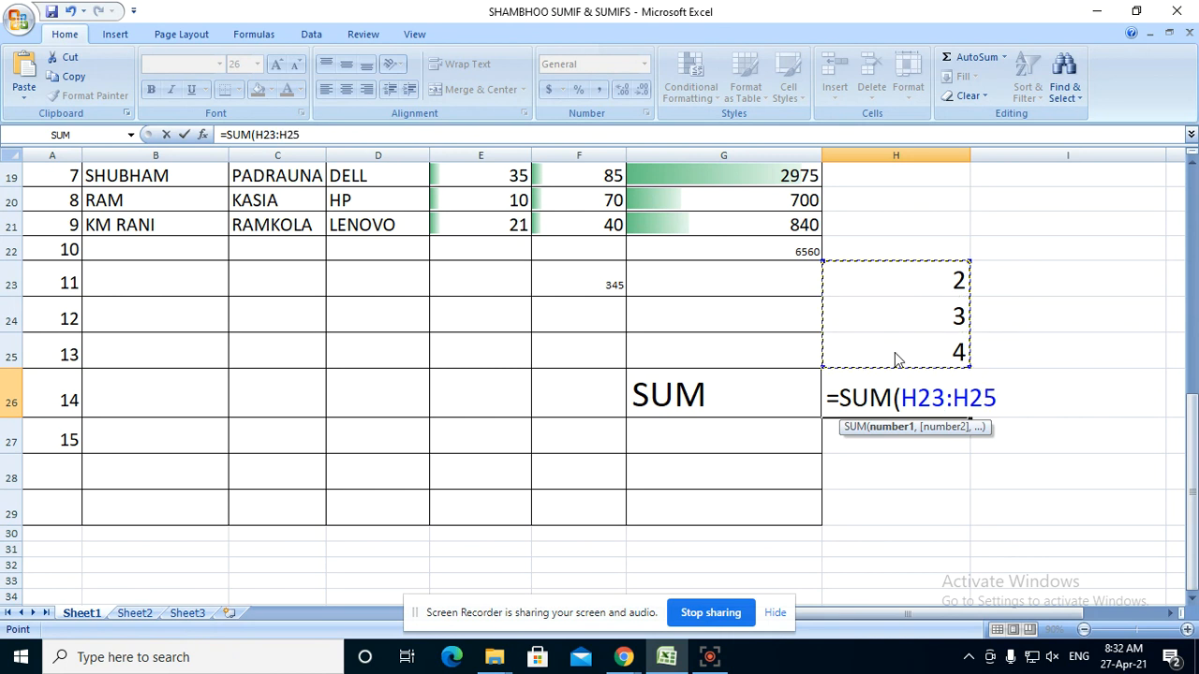
type(")")
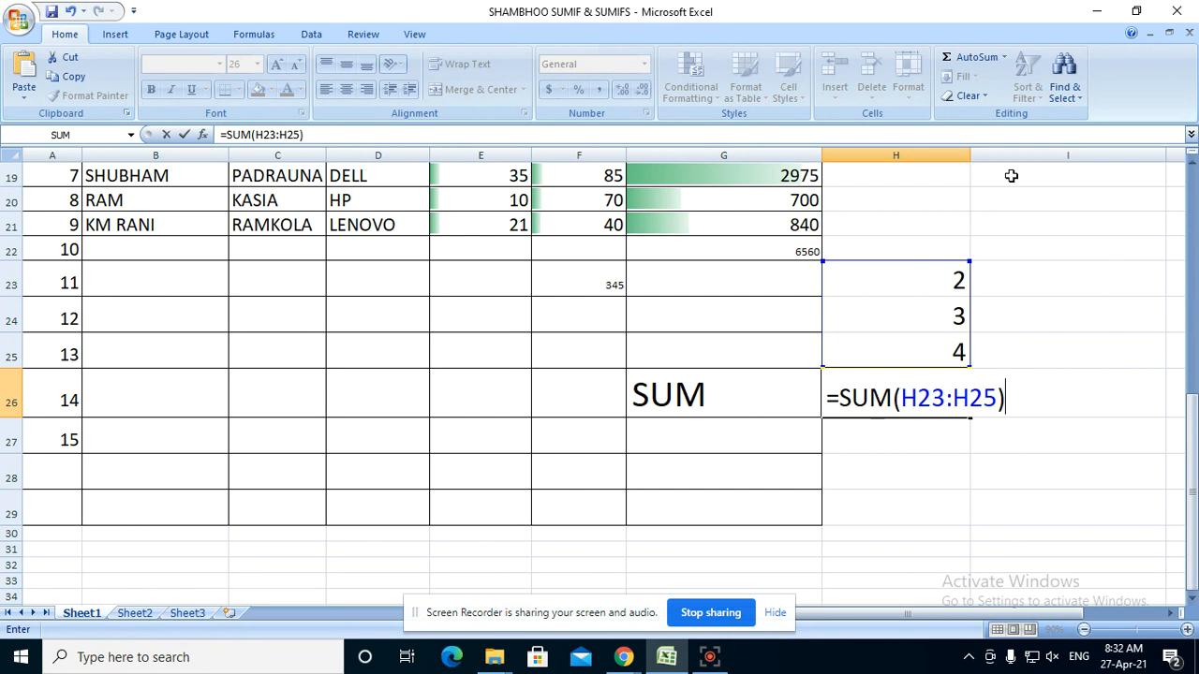
key("Return")
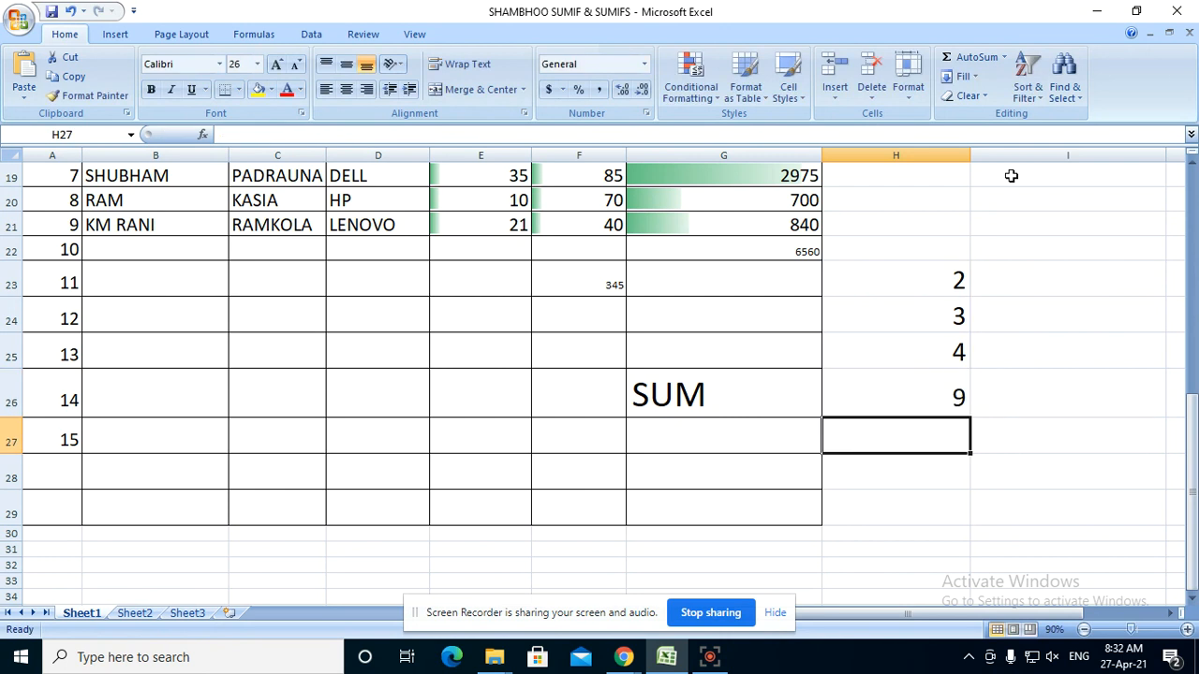
Review the total in H26 against the summed cells H23 to H25 and the SUM label.
left_click(880, 382)
left_click(903, 279)
left_click_drag(891, 330, 891, 354)
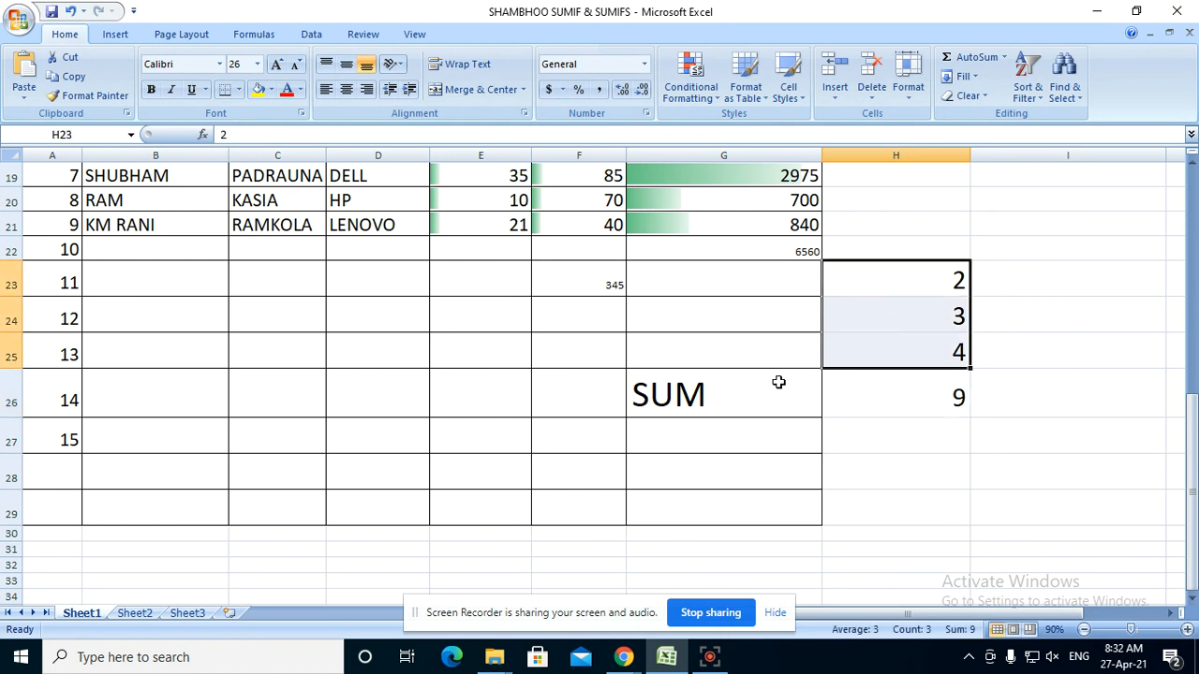
left_click(637, 380)
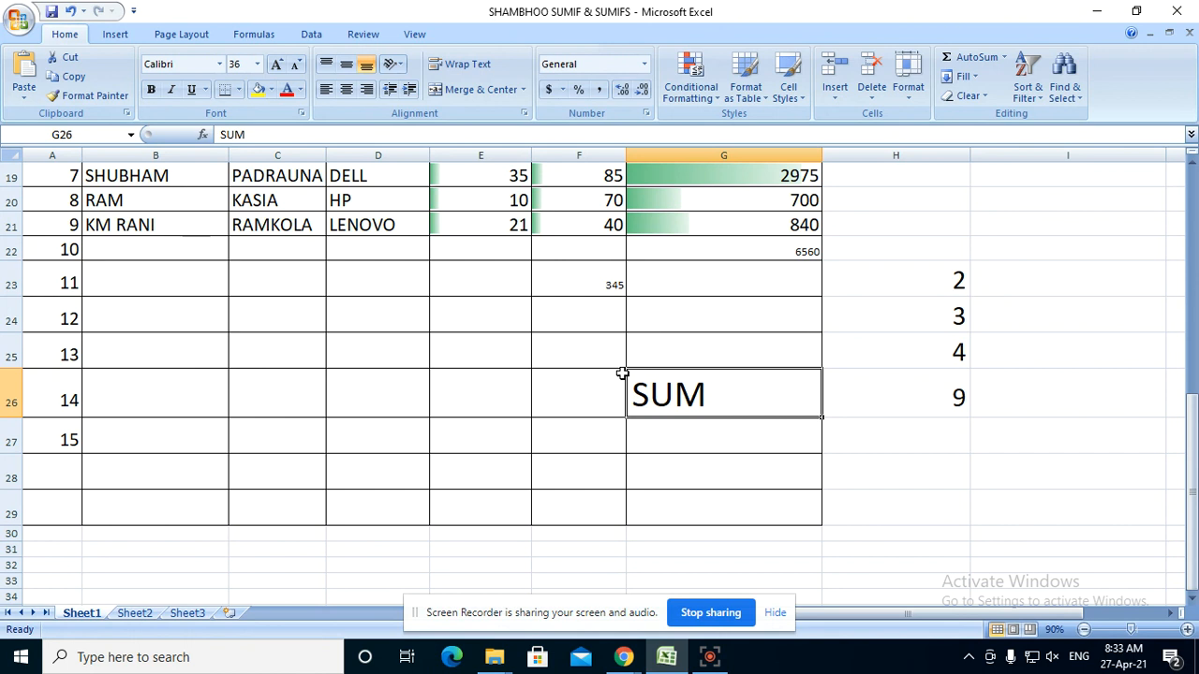
Return to the title banner and highlight the ending of the word SUMIF.
scroll(522, 407, "up", 4)
scroll(415, 353, "up", 2)
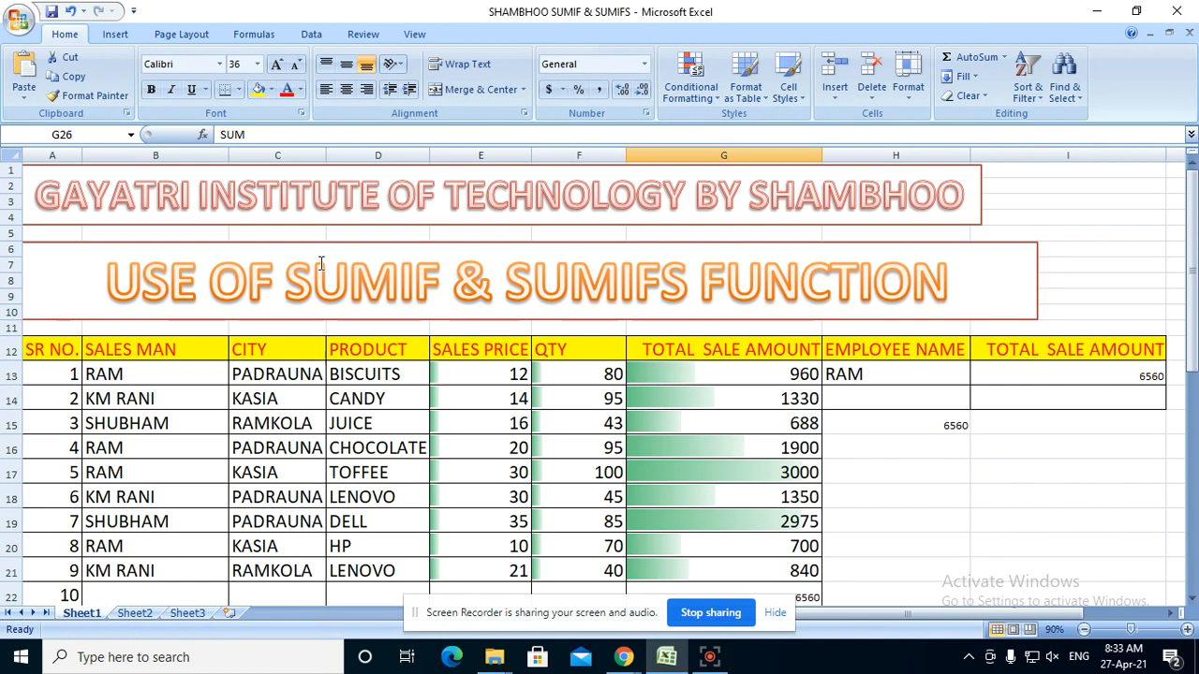
left_click(291, 279)
mouse_move(286, 281)
left_mouse_down()
mouse_move(434, 287)
mouse_move(417, 286)
left_mouse_up()
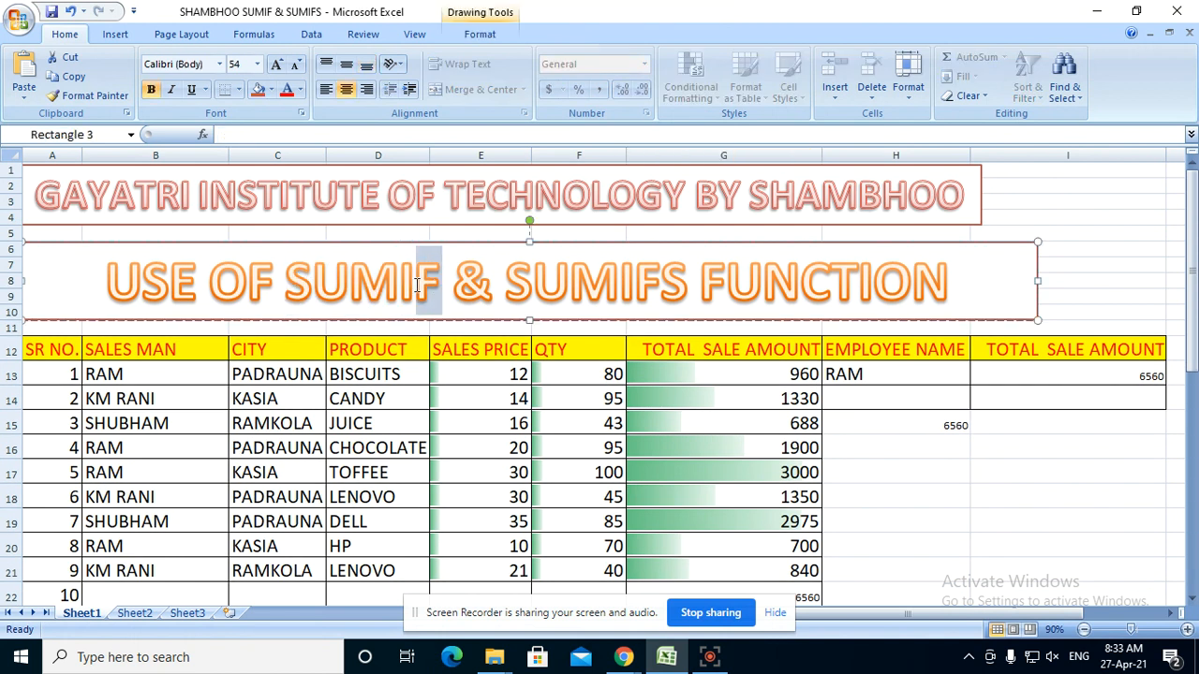
Review the example numbers in H23 to H25 and the SUM formula that adds them in H26.
left_click_drag(297, 287, 328, 292)
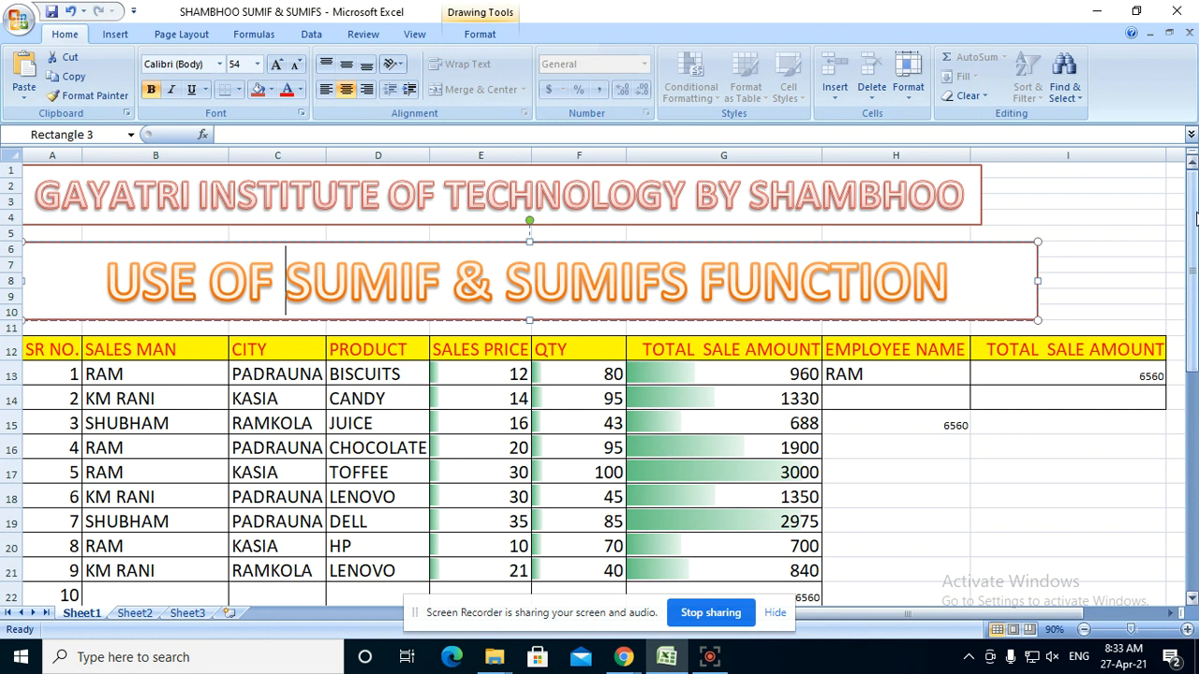
left_click_drag(1194, 217, 1164, 441)
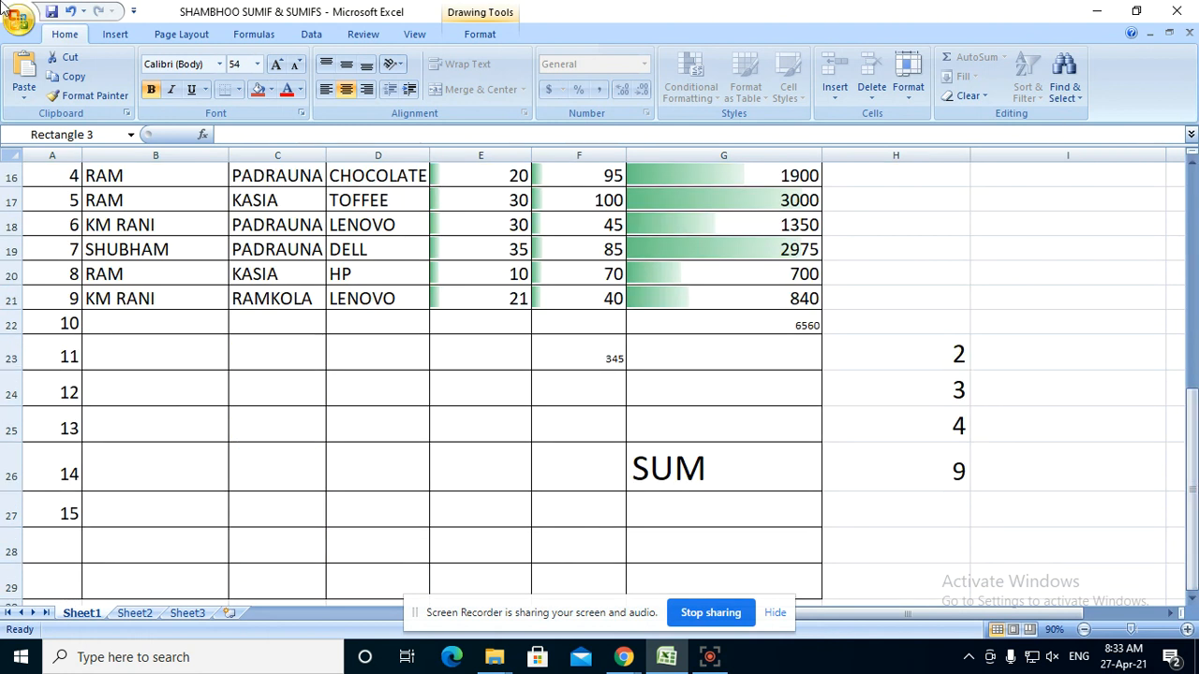
left_click(941, 353)
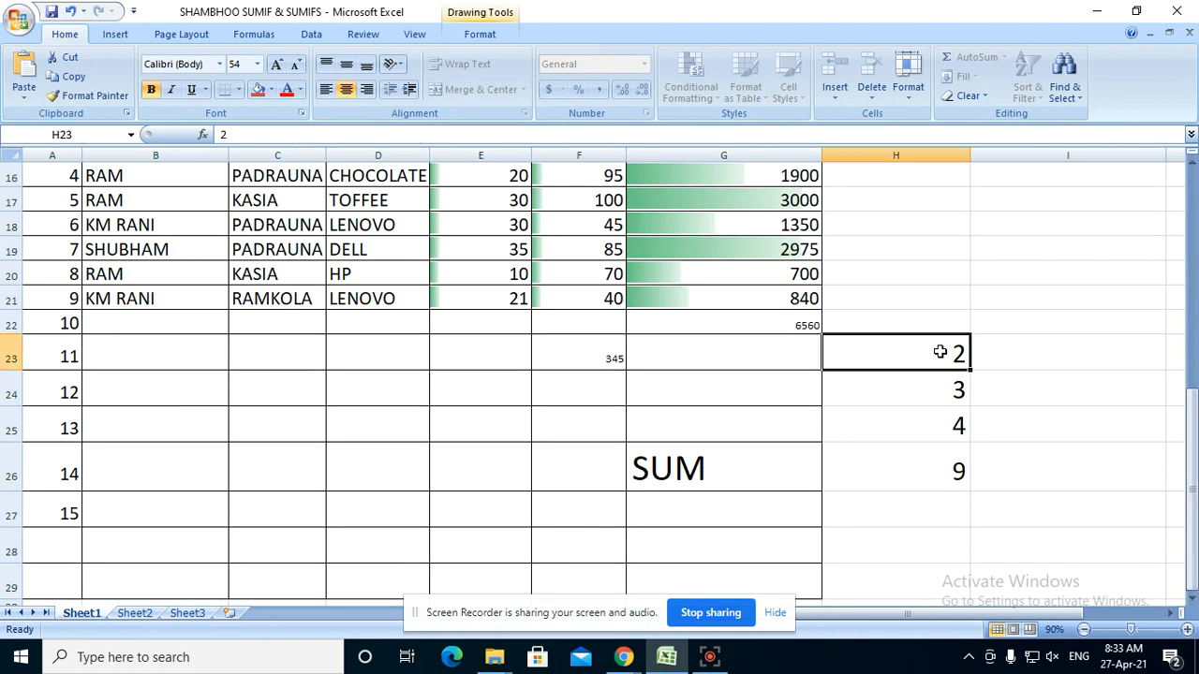
left_click(936, 418)
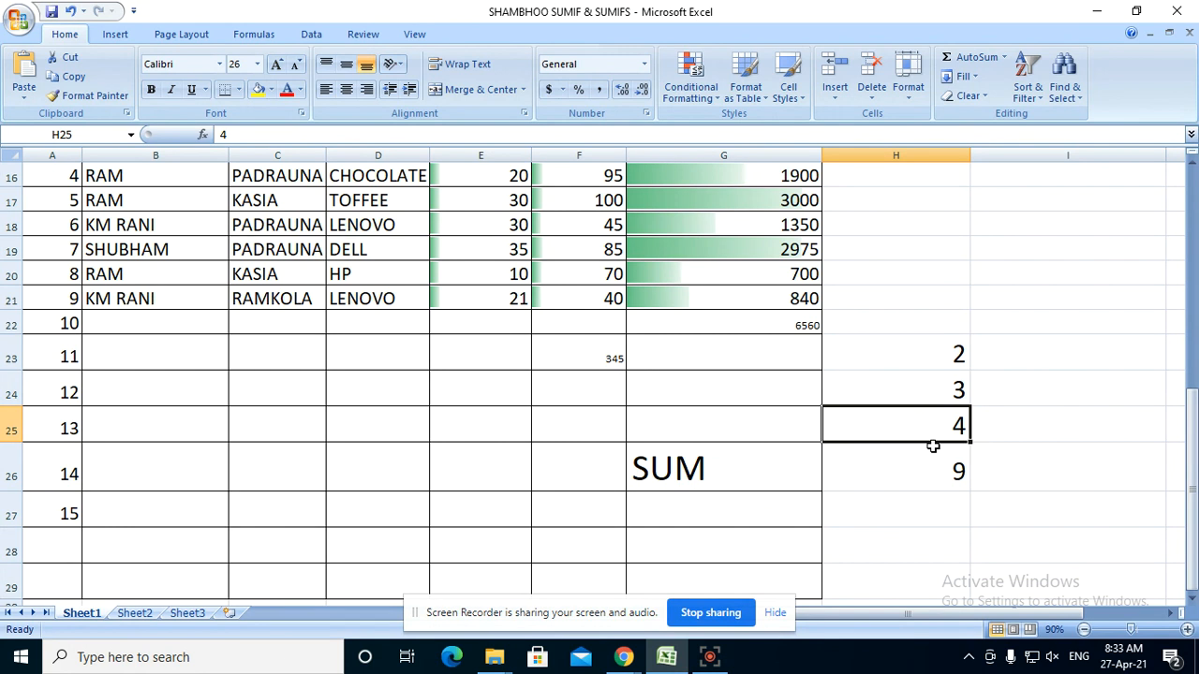
left_click(927, 342)
left_click(931, 379)
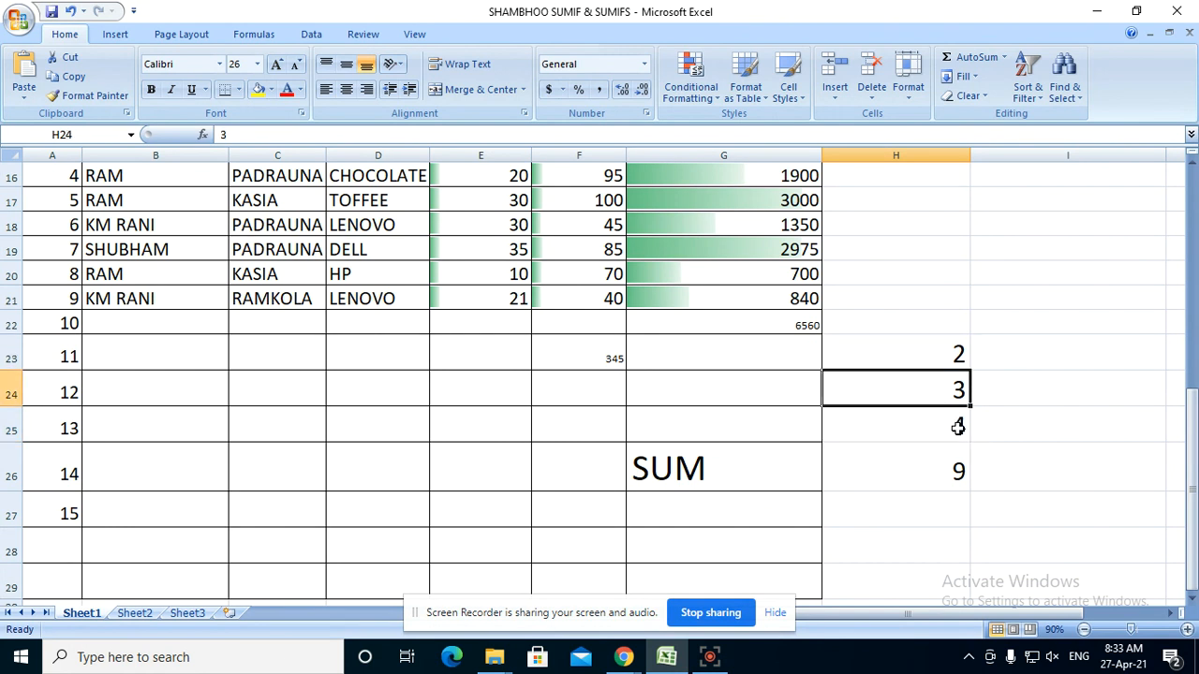
left_click(956, 428)
left_click(941, 470)
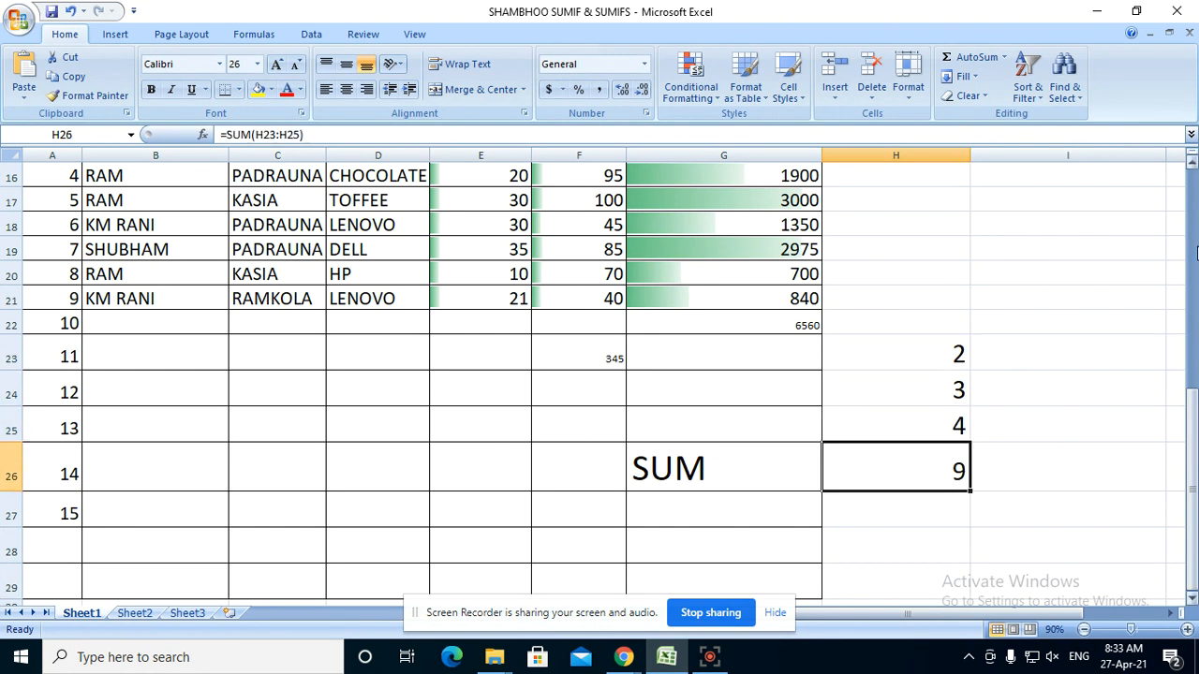
Return to the title banner and highlight the whole word SUMIF.
left_click_drag(1184, 422, 1193, 208)
left_click(285, 281)
left_click_drag(285, 281, 433, 284)
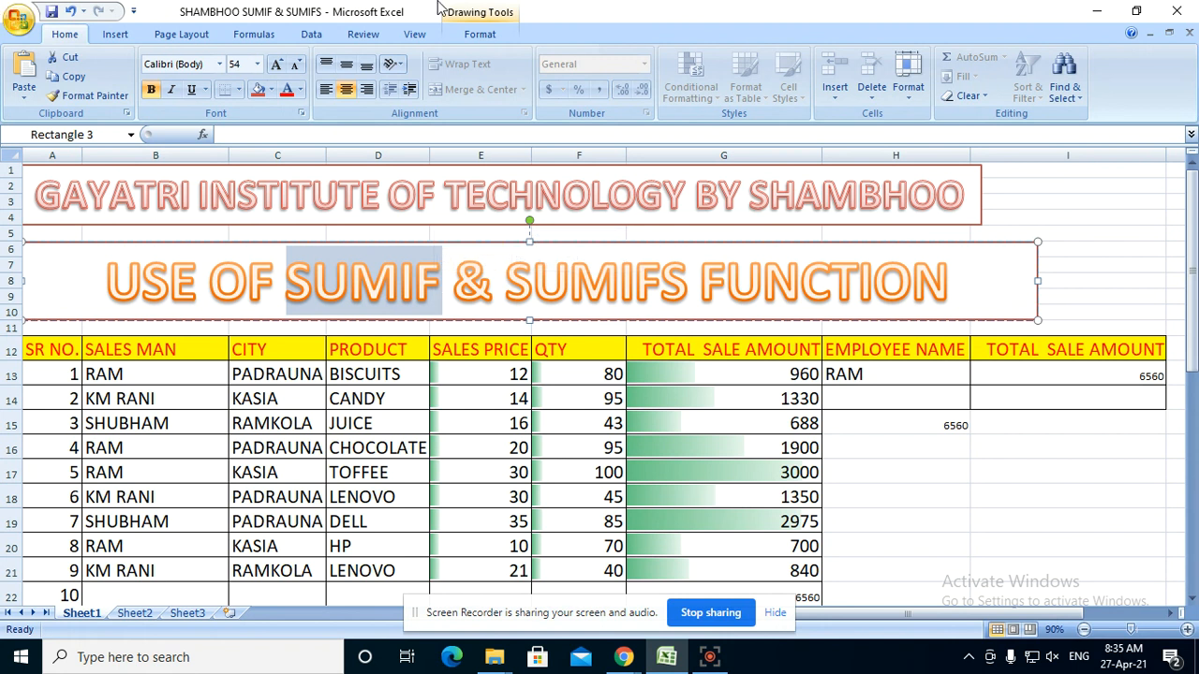
Leave the banner and examine the SALES MAN column of the sales table, from its header through the repeated names in B13 to B19.
left_click(907, 448)
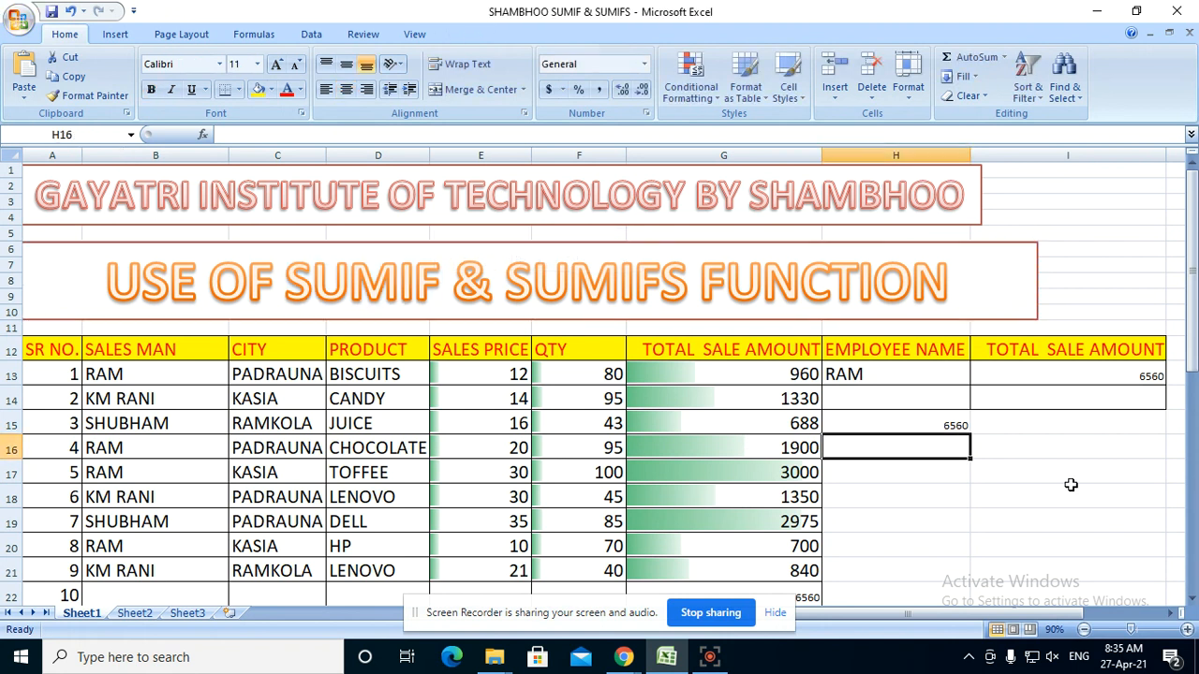
left_click(1189, 604)
left_click(1189, 604)
left_click(1190, 604)
left_click(1190, 601)
left_click(1191, 602)
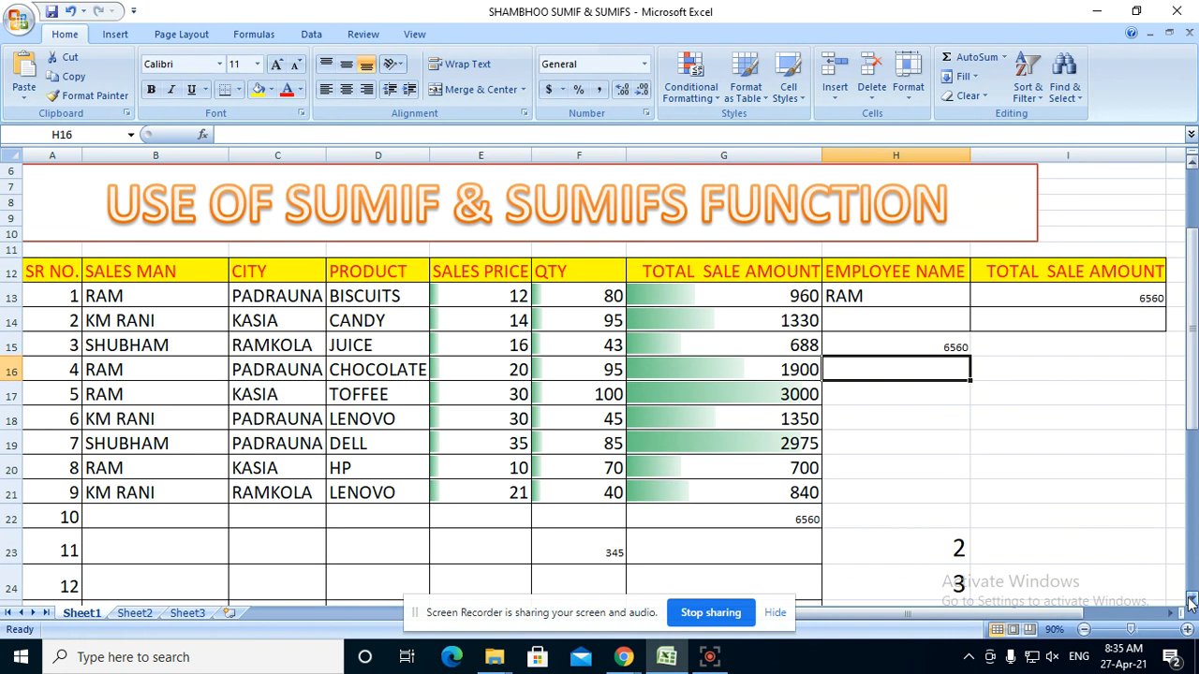
left_click(1190, 602)
left_click(1190, 601)
left_click(1190, 602)
left_click(1190, 601)
left_click(1190, 602)
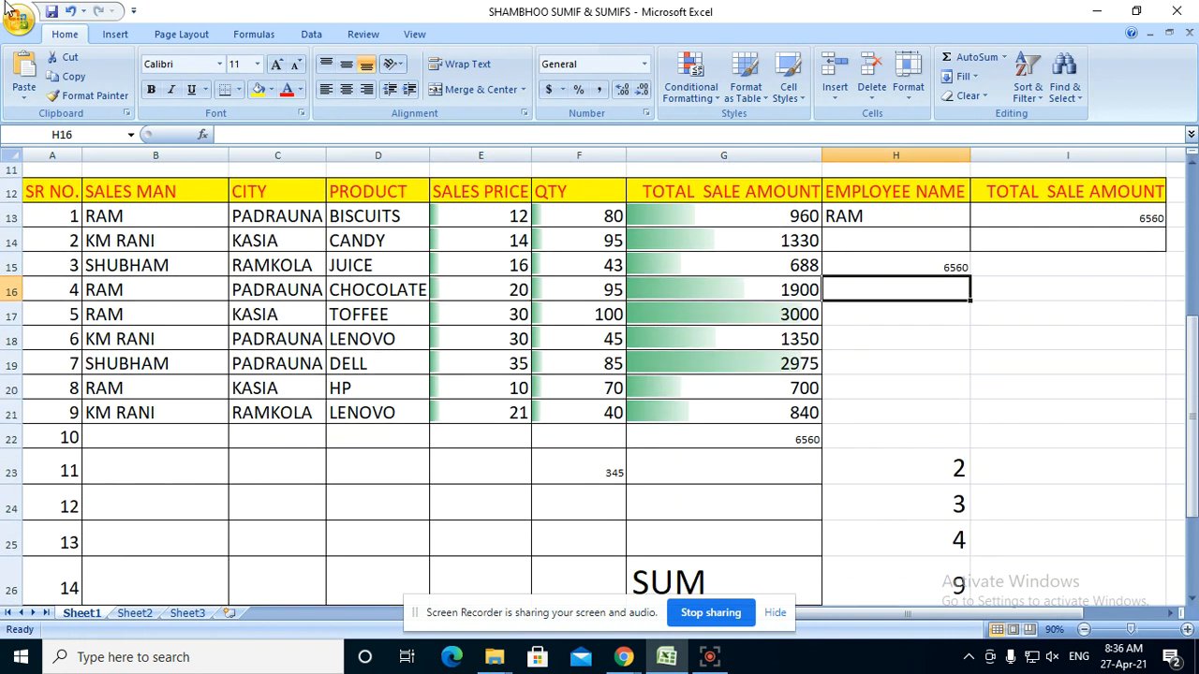
left_click(144, 194)
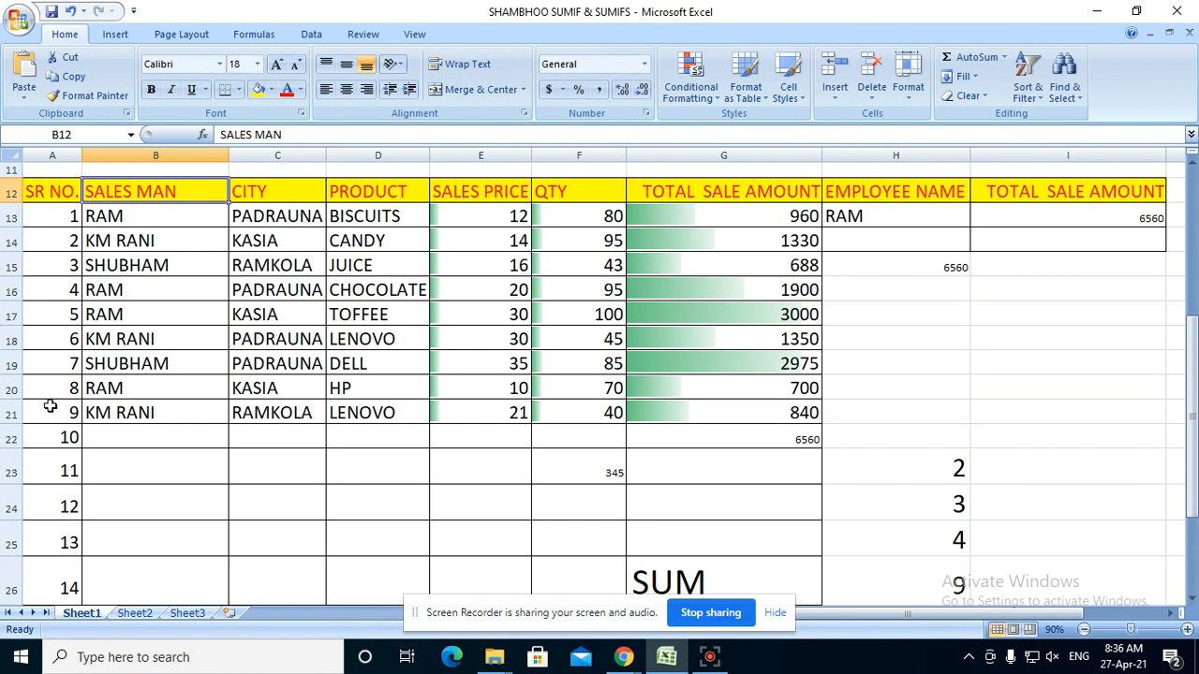
left_click(125, 216)
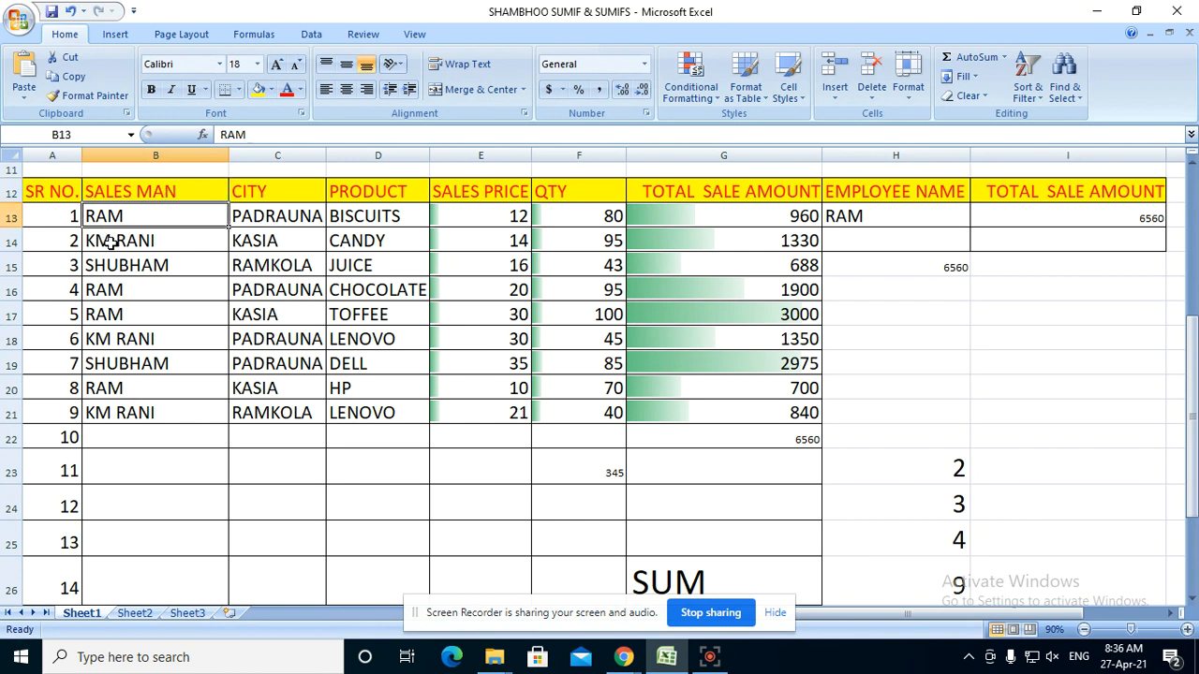
left_click(124, 244)
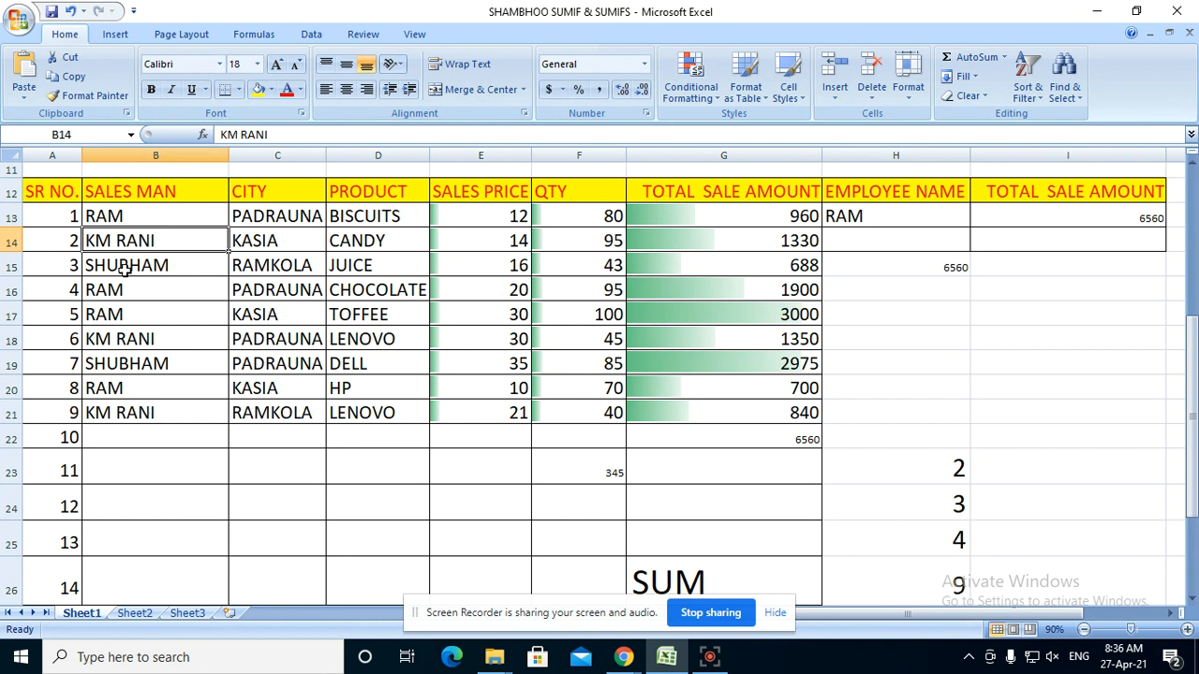
left_click(124, 270)
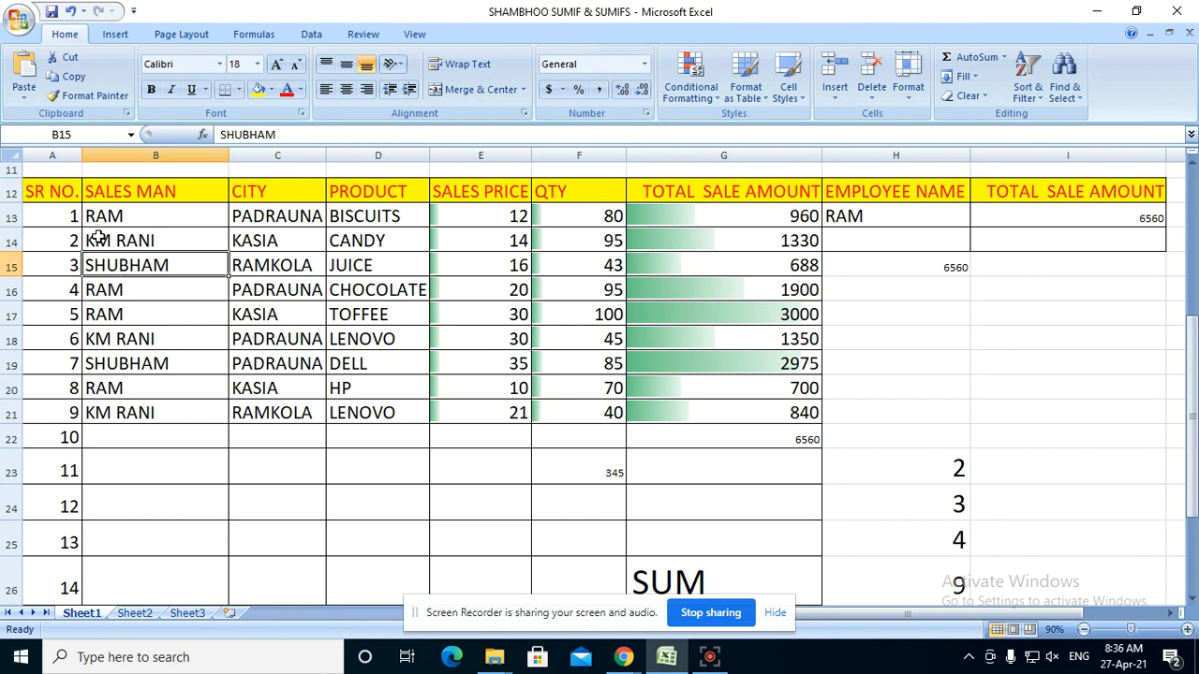
left_click(115, 294)
left_click(119, 341)
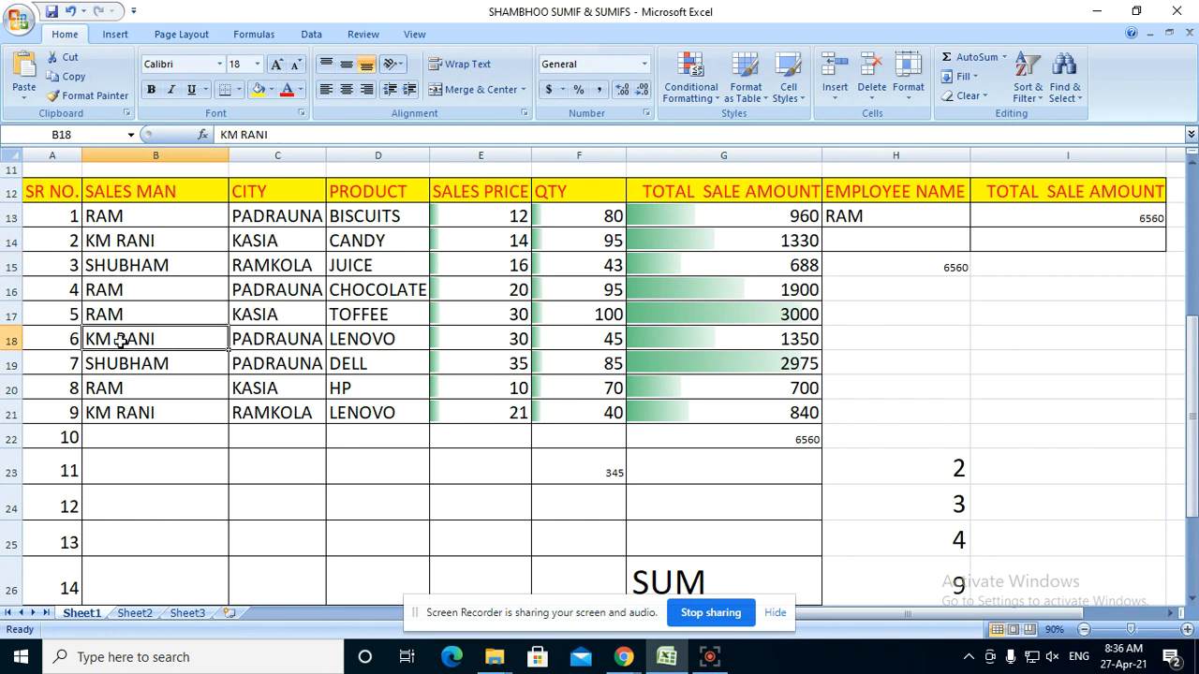
left_click(124, 369)
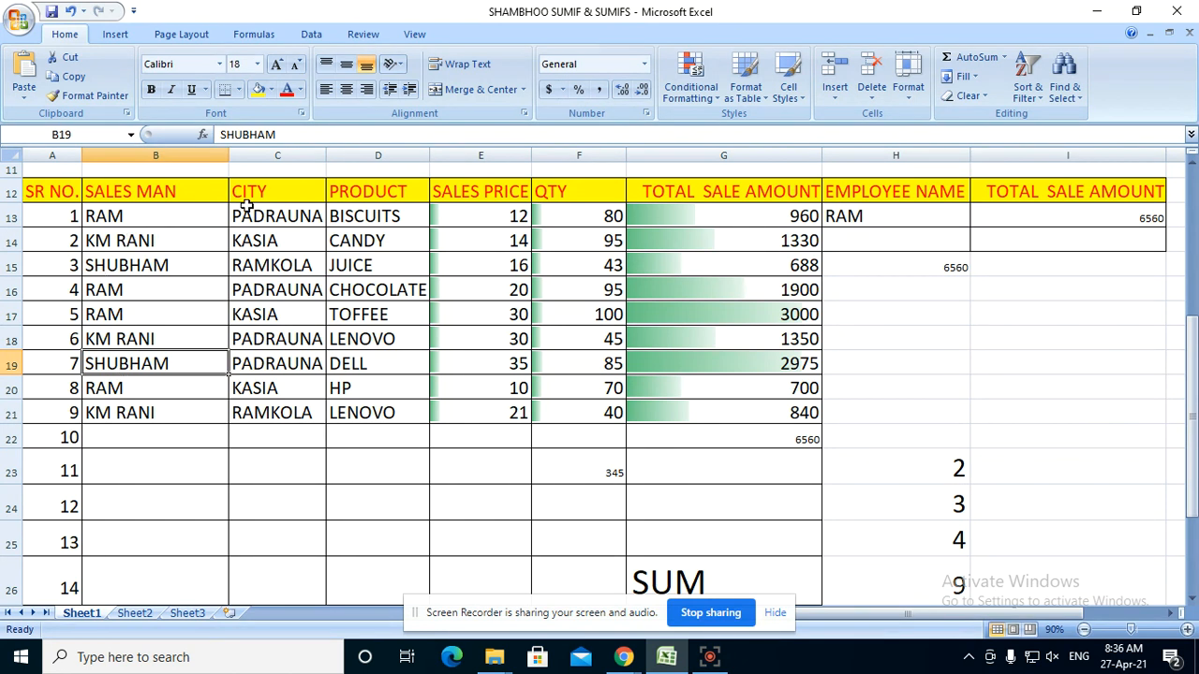
Examine the PRODUCT column entry by entry, and highlight all its items in D13 to D21.
left_click(361, 191)
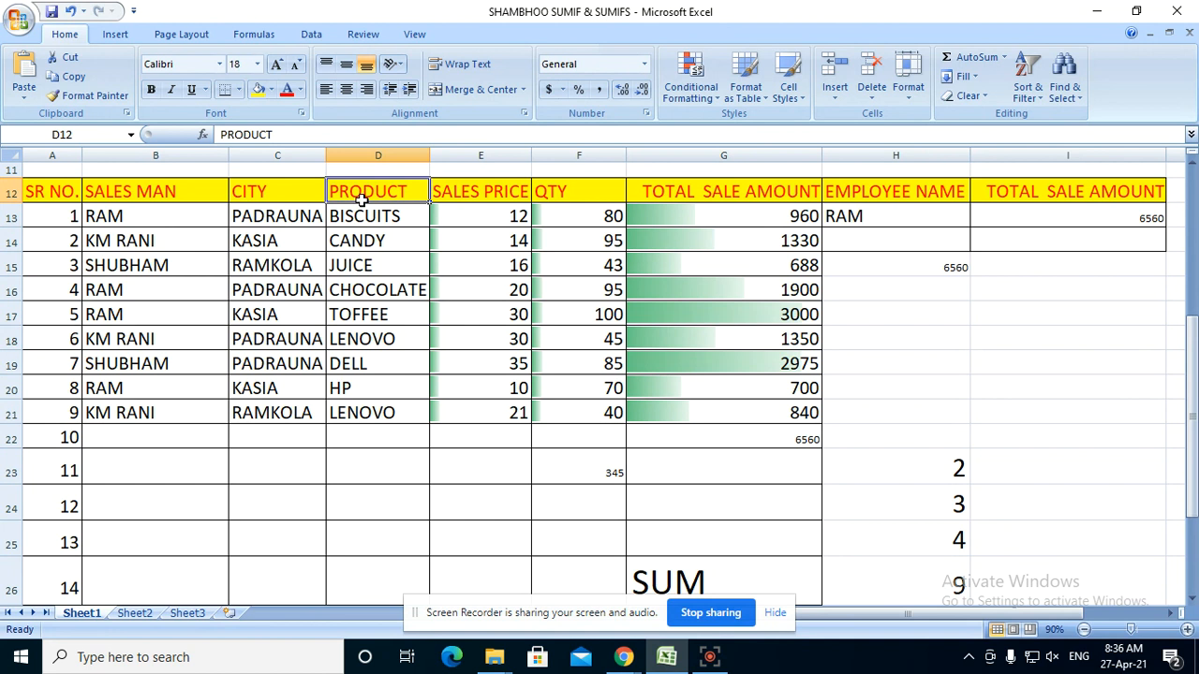
left_click(352, 234)
left_click(350, 220)
left_click(351, 243)
left_click(352, 270)
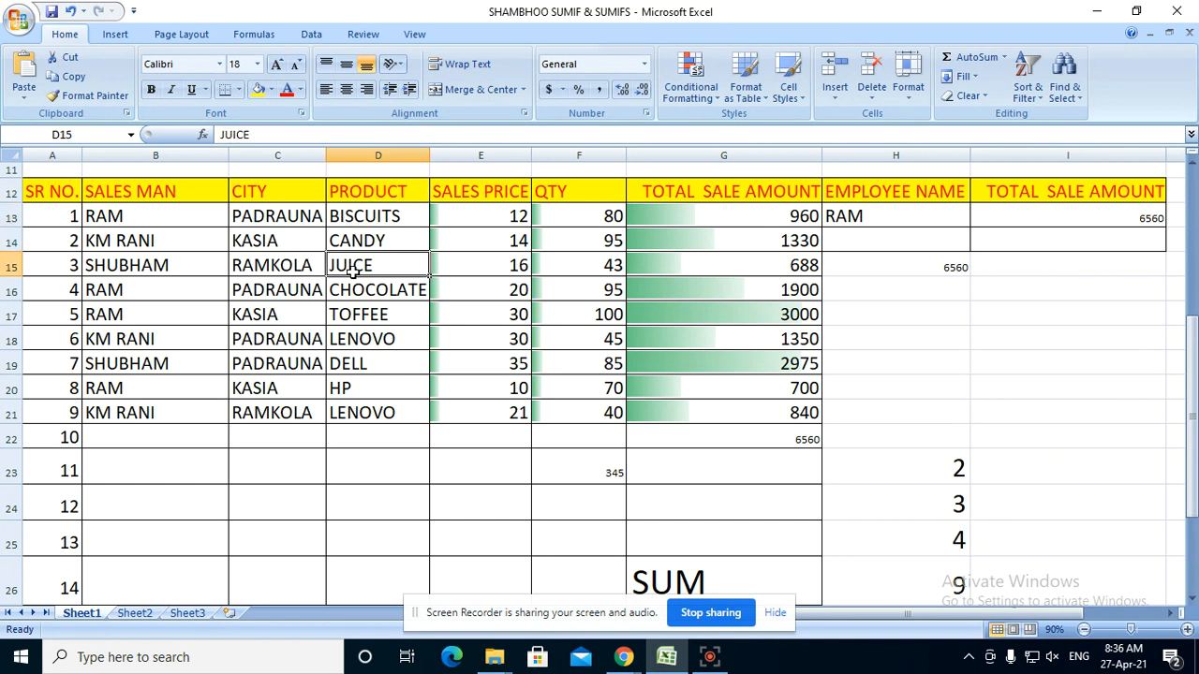
left_click(357, 292)
left_click(356, 317)
left_click(342, 366)
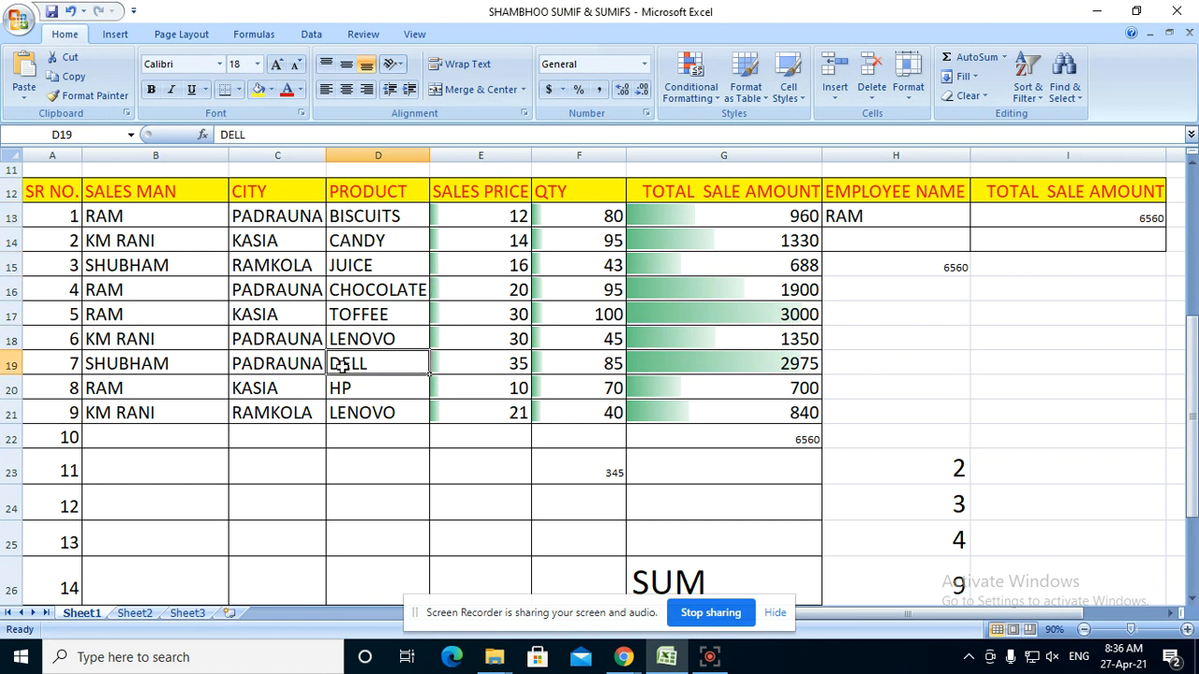
left_click(342, 390)
left_click(355, 431)
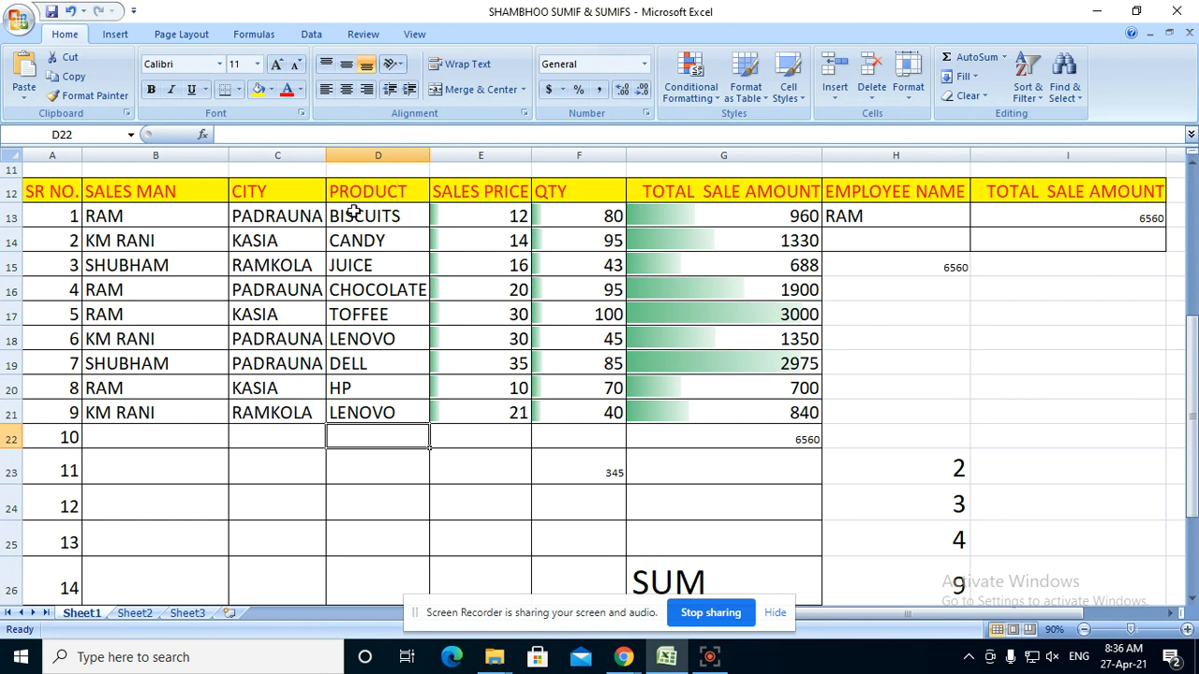
left_click_drag(354, 212, 369, 418)
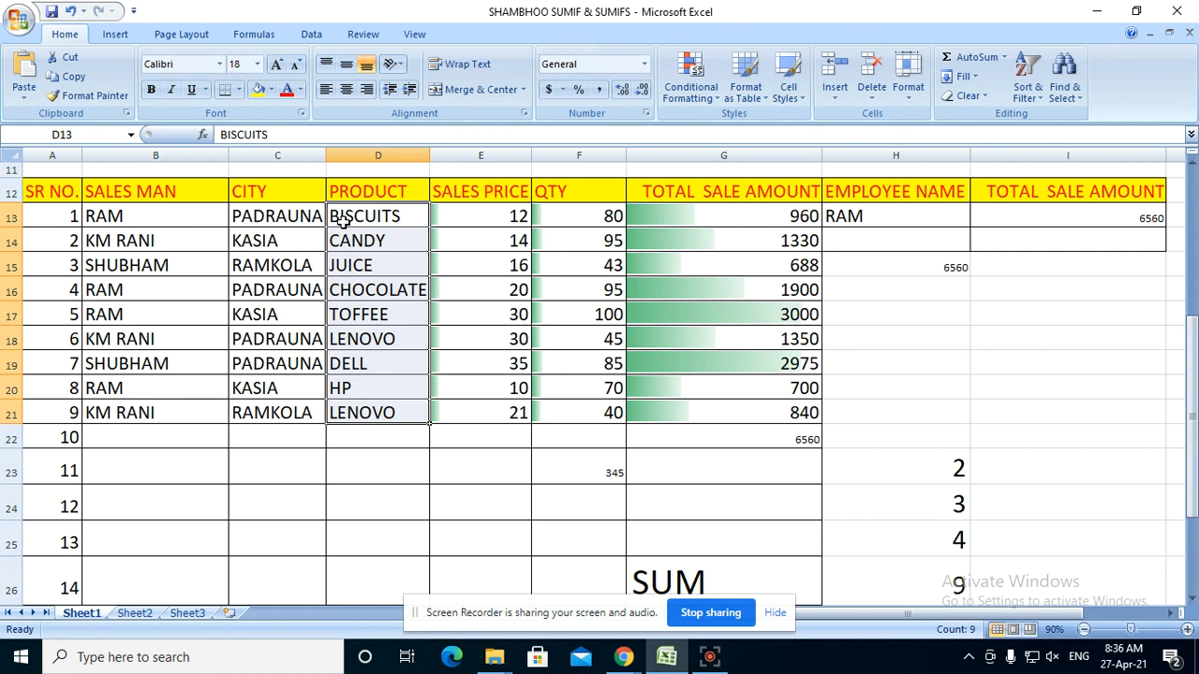
Examine the first sales record in row 13 across salesman, city, product, sales price and quantity, ending at the total formula in G13.
left_click(131, 217)
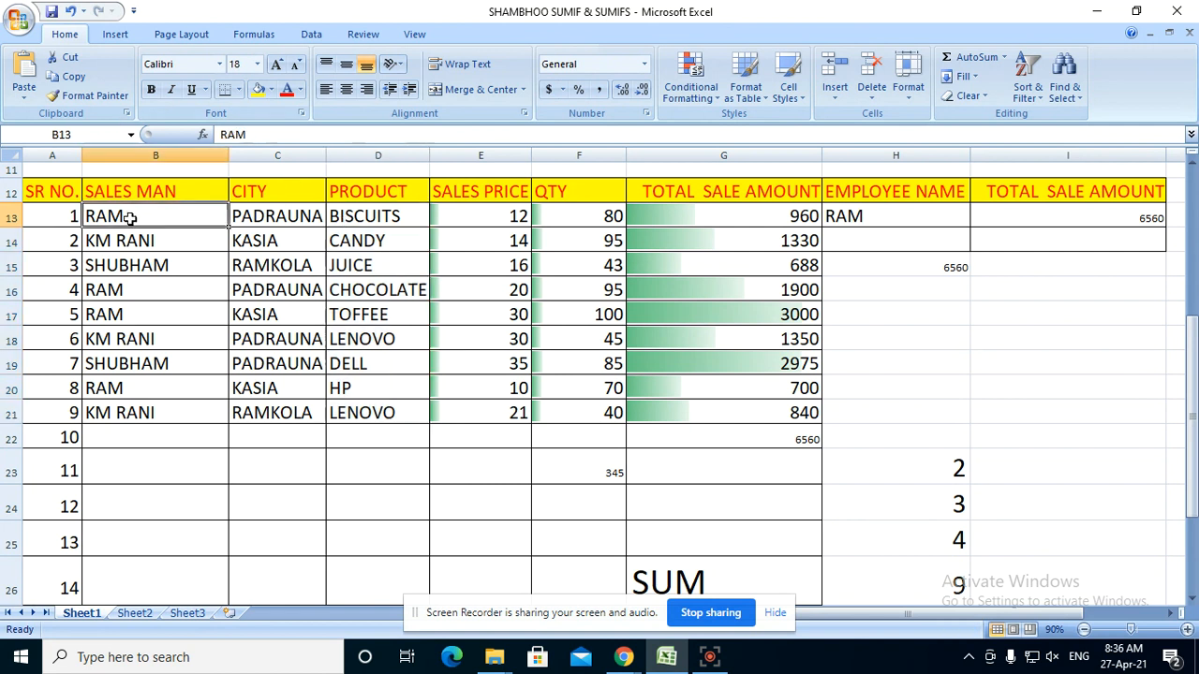
left_click(271, 222)
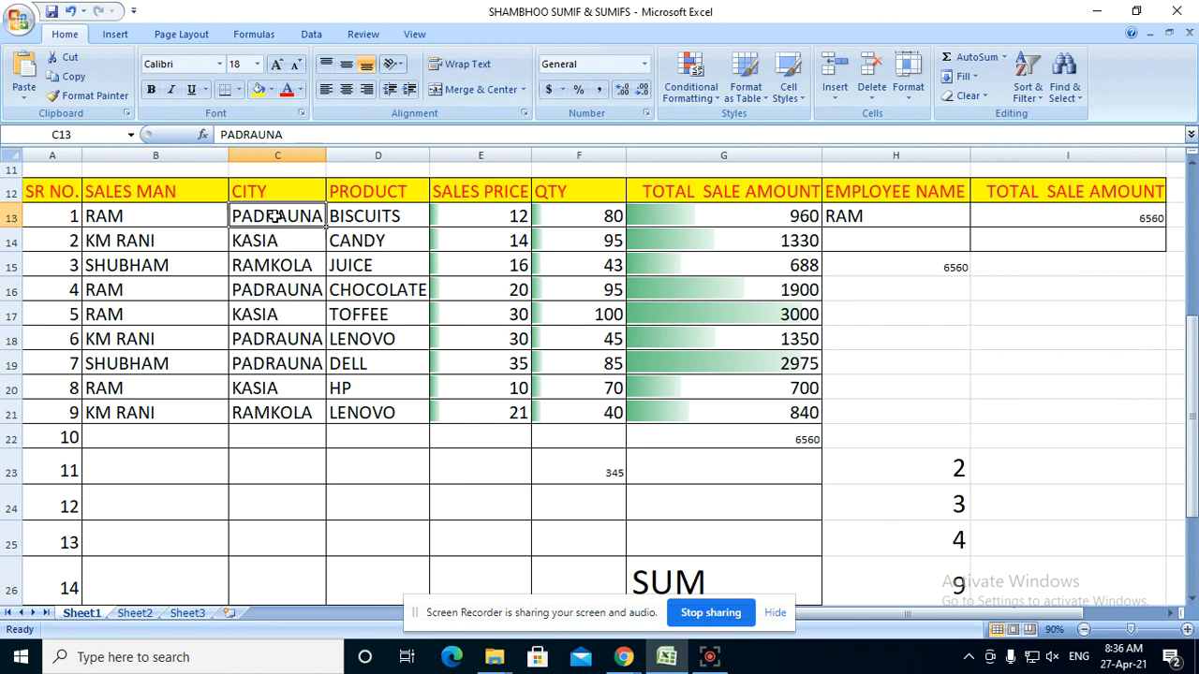
left_click(126, 219)
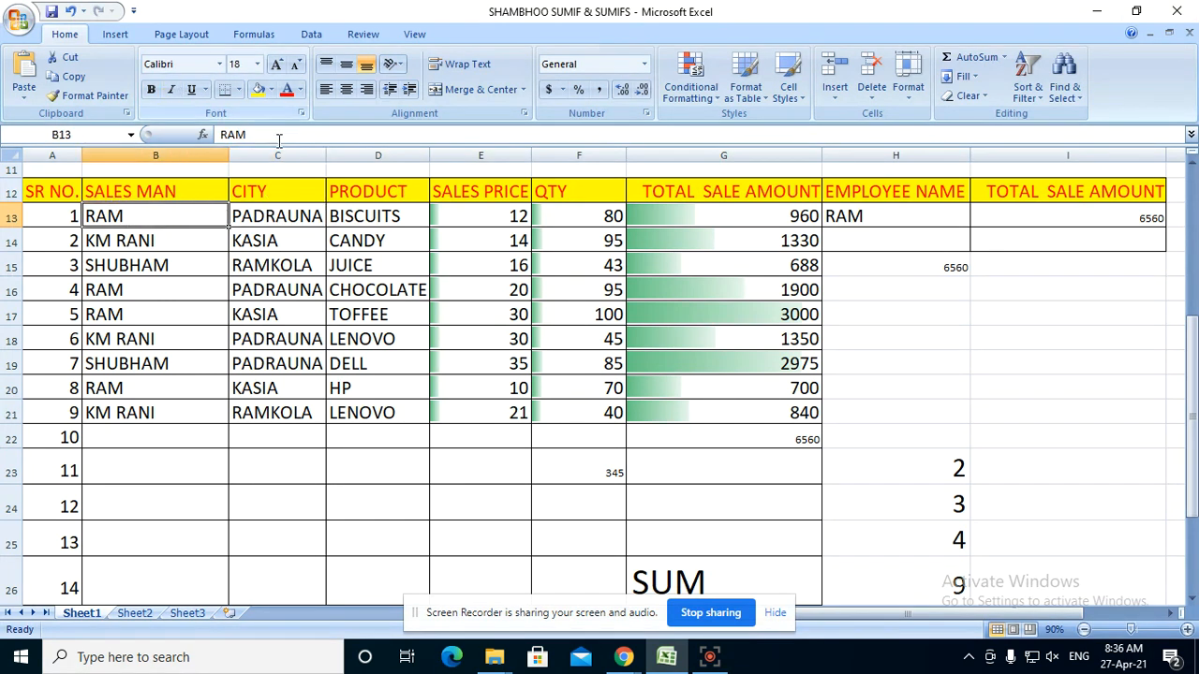
left_click(273, 217)
left_click(358, 213)
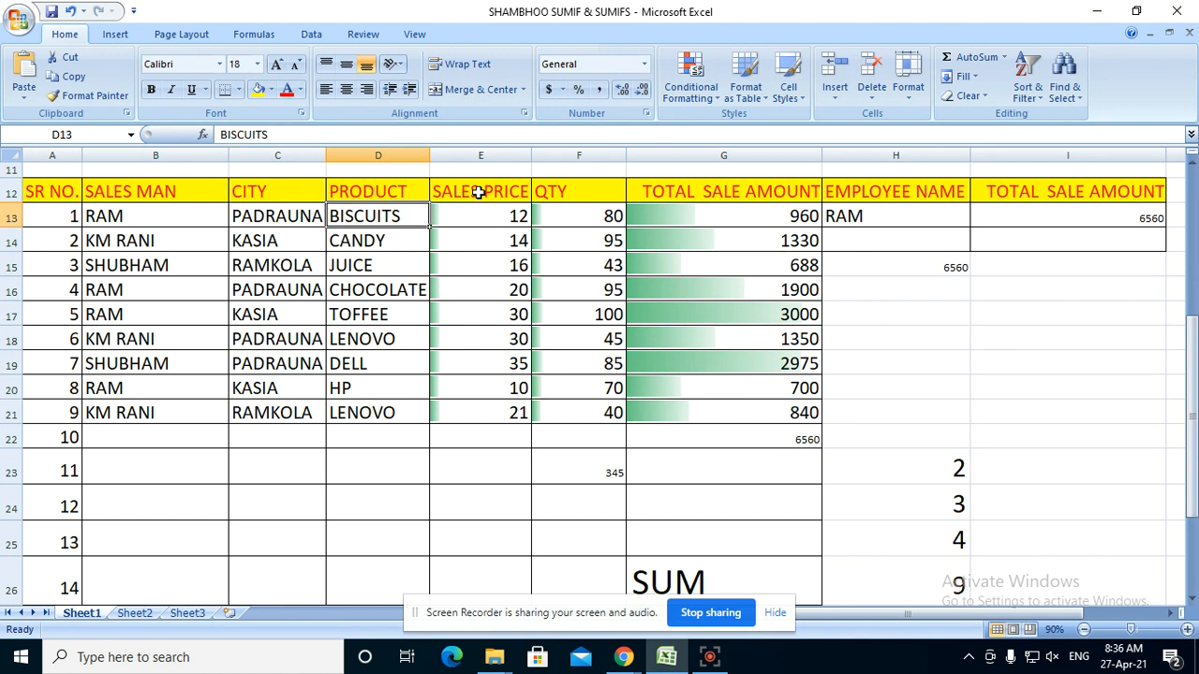
left_click(494, 218)
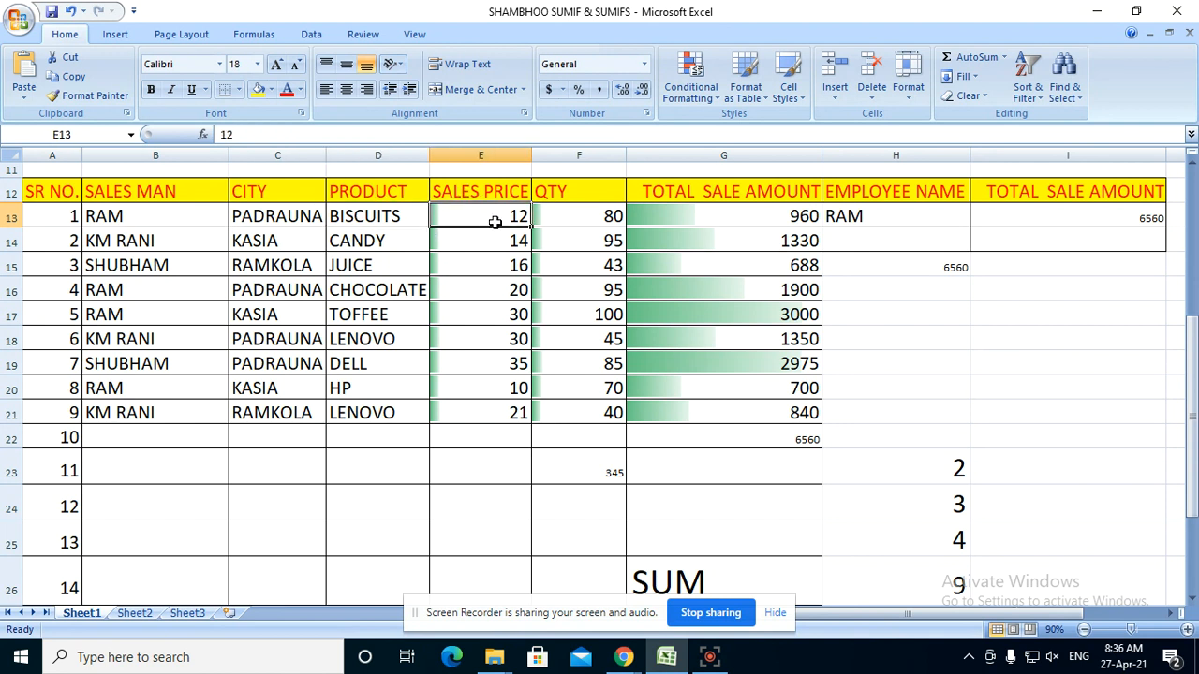
left_click(562, 193)
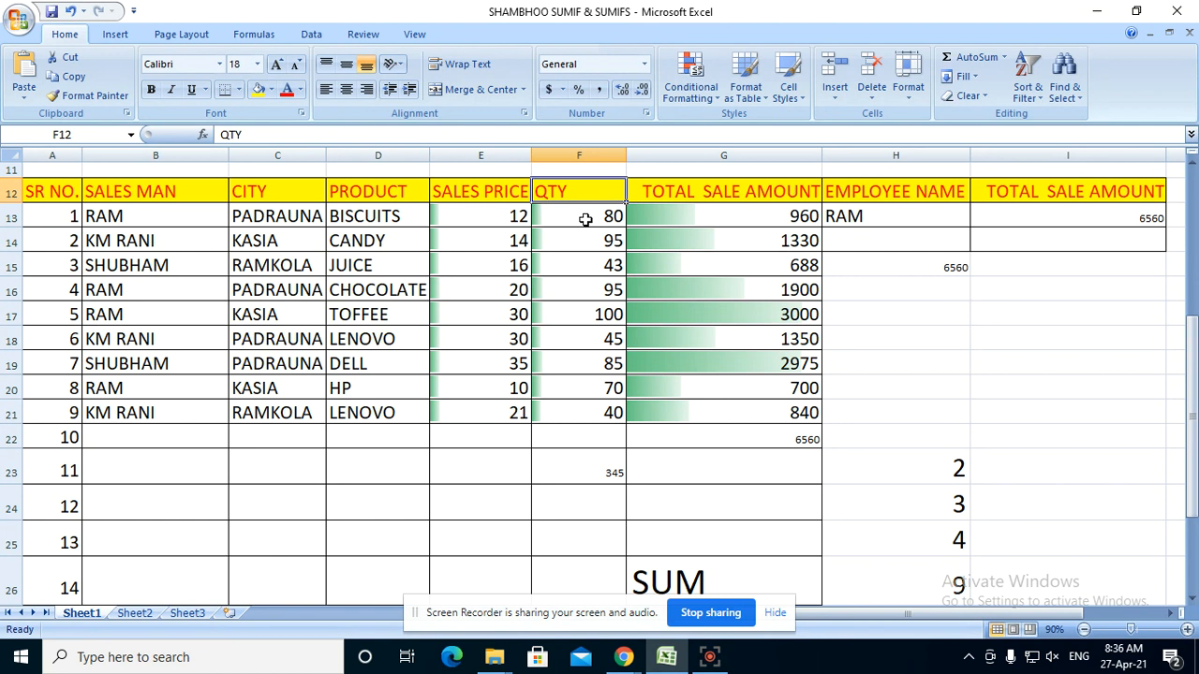
left_click(586, 219)
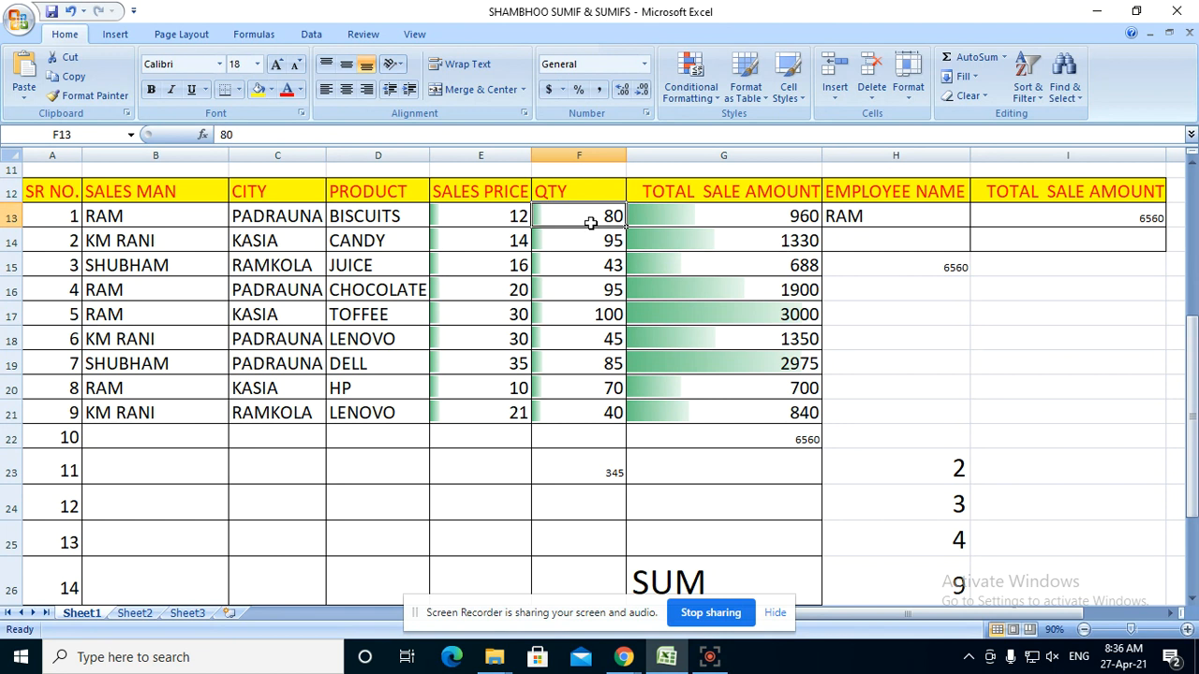
left_click(504, 218)
left_click(574, 214)
left_click(797, 221)
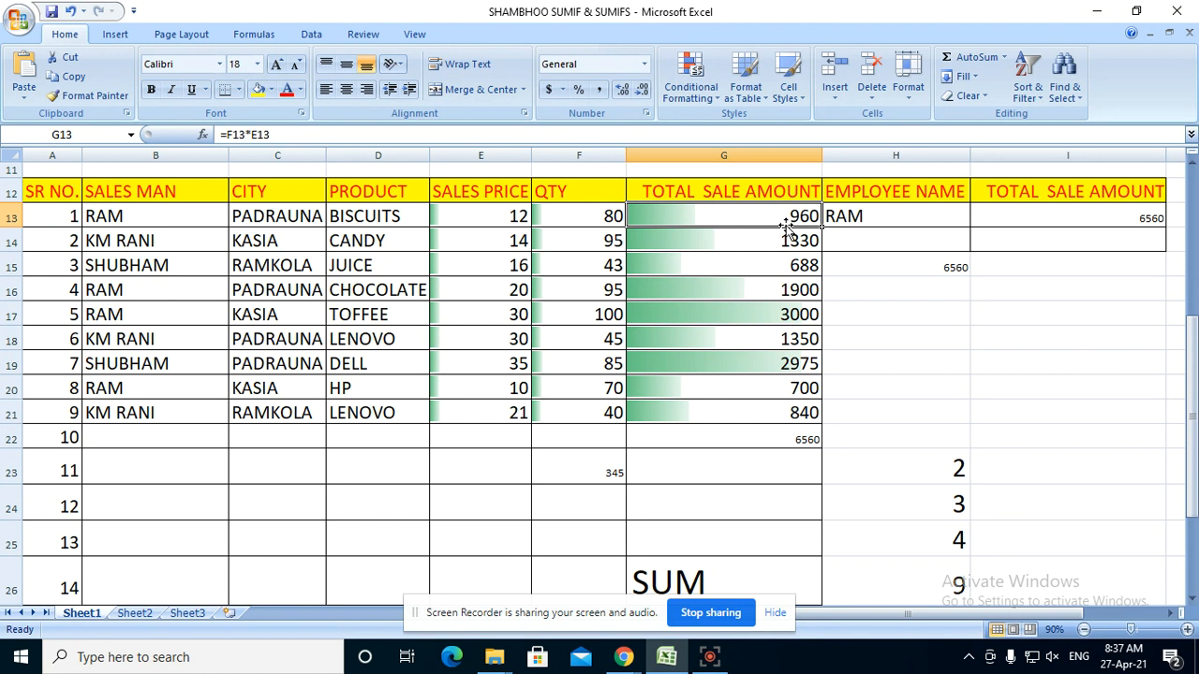
Examine the second sales record in row 14 from the salesman through price and quantity to the total formula in G14.
left_click(118, 245)
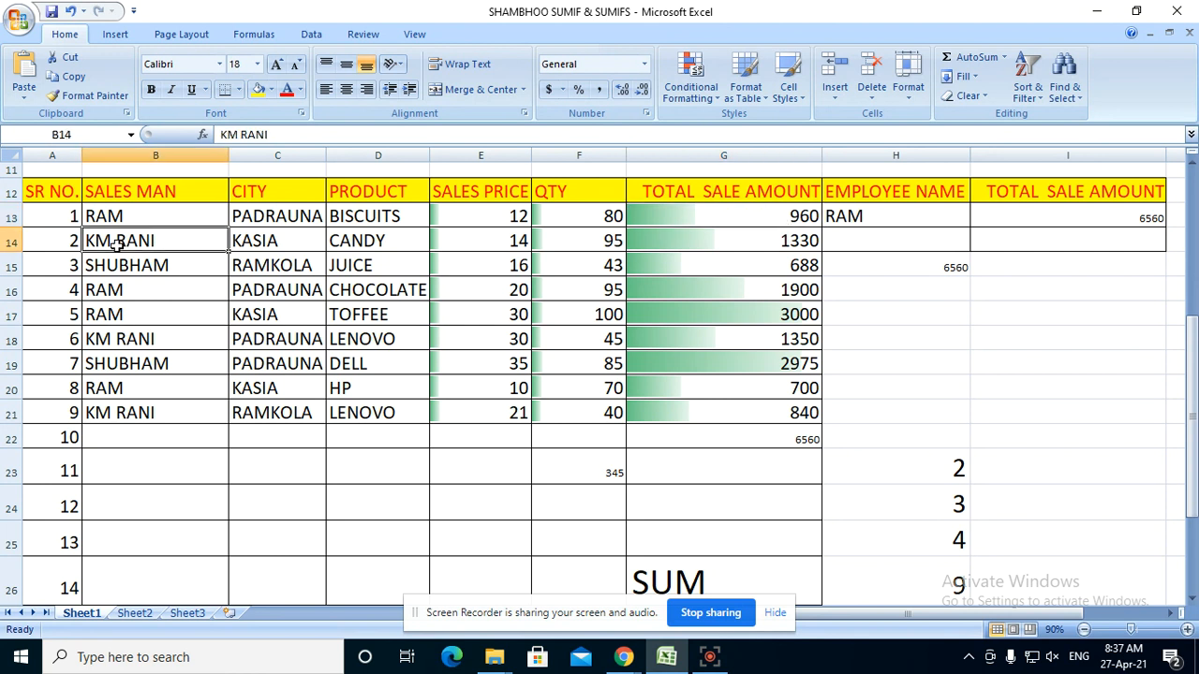
left_click(263, 241)
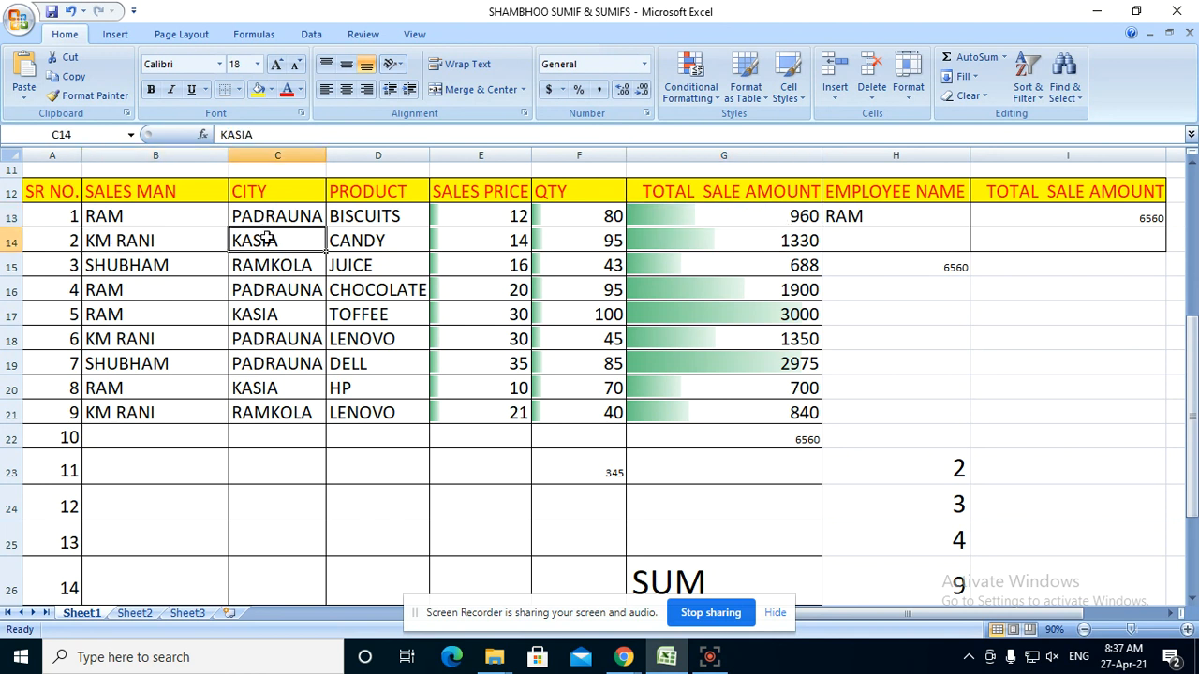
left_click(364, 241)
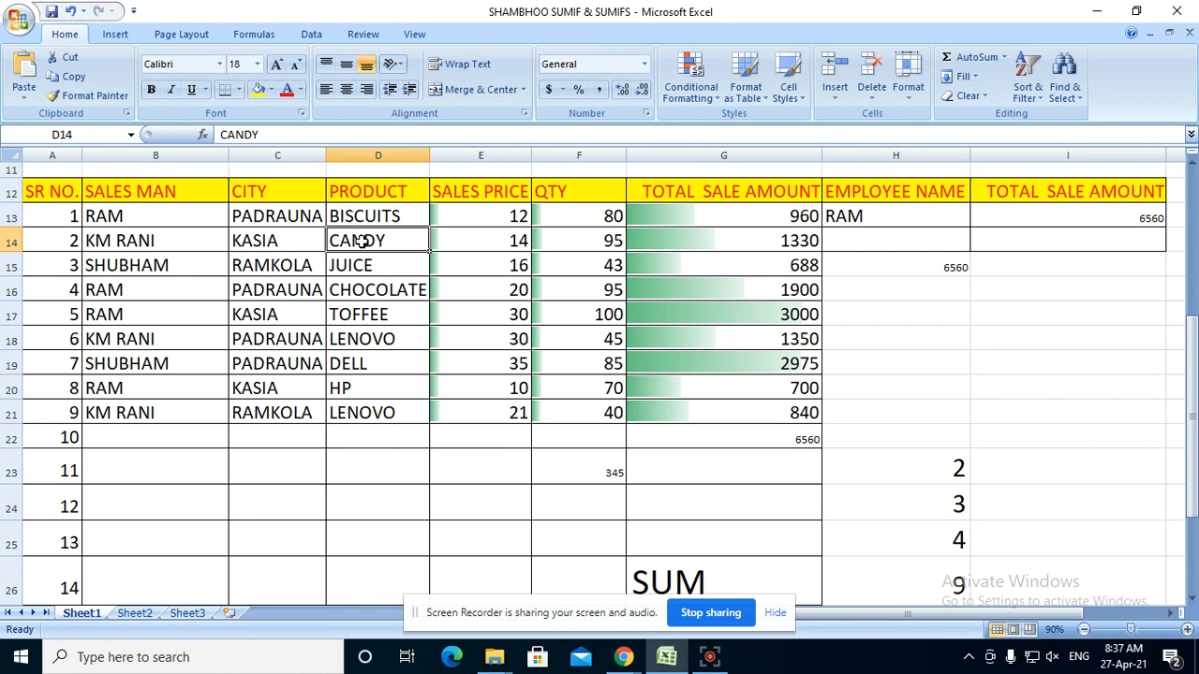
left_click(506, 241)
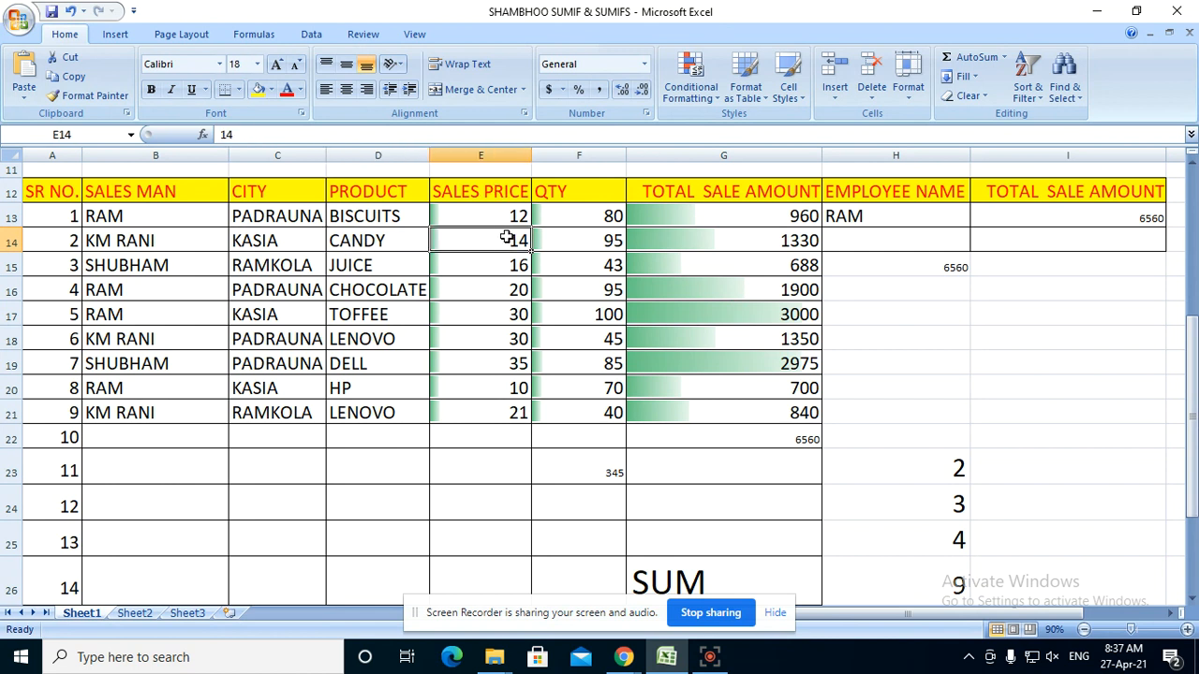
left_click(591, 241)
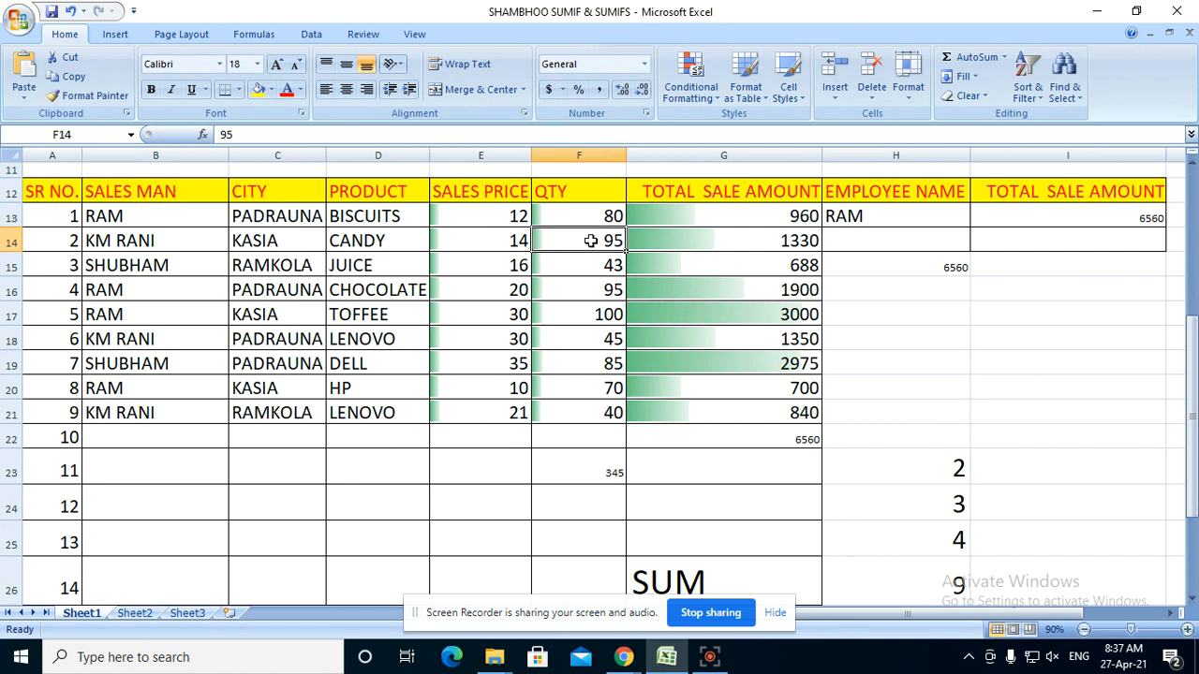
left_click(513, 245)
left_click(581, 245)
left_click(793, 241)
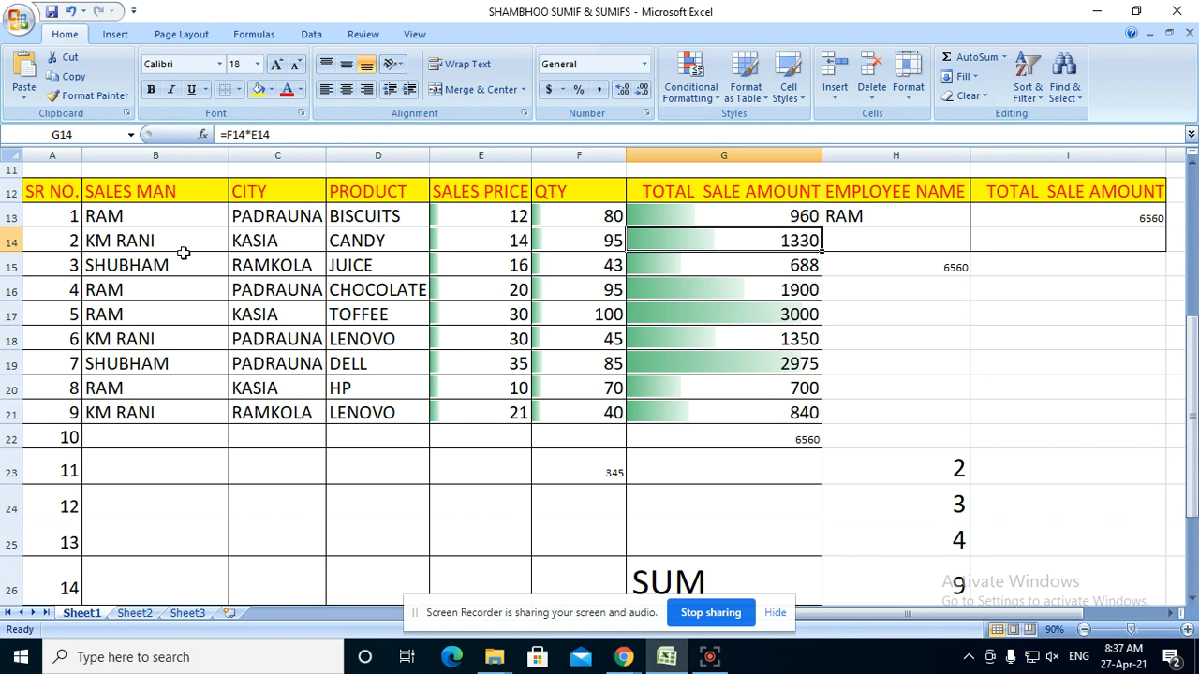
Clear the contents of H15 to H26 below the employee name table.
left_click_drag(125, 216, 131, 408)
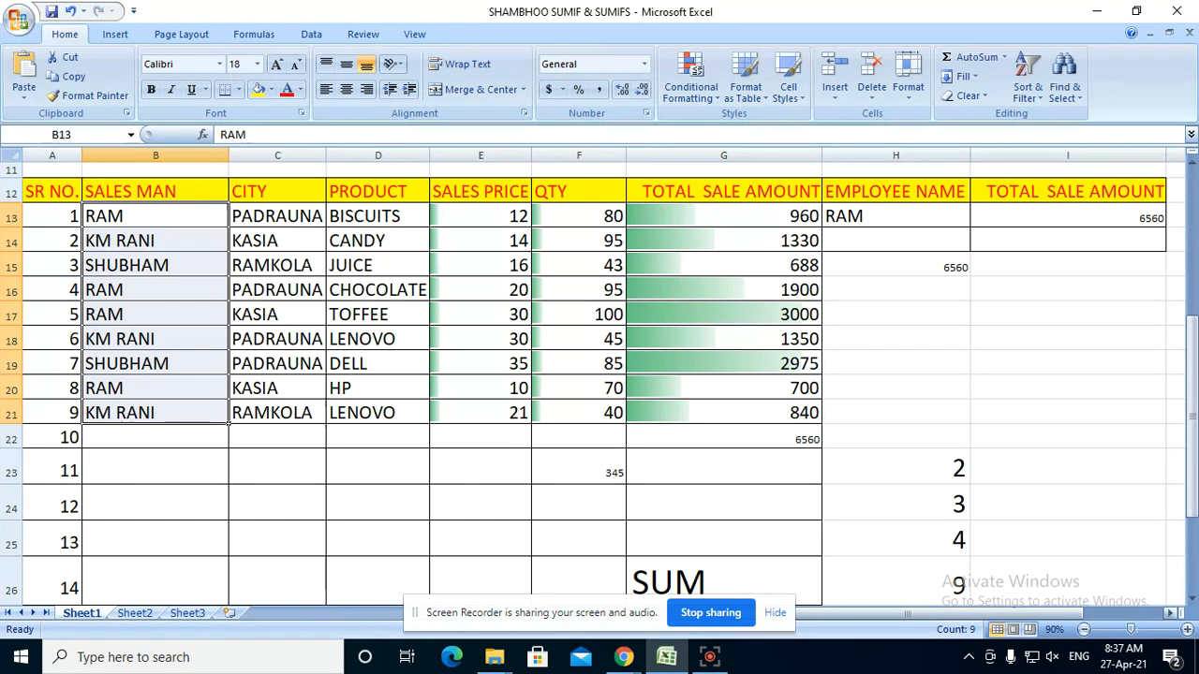
left_click(993, 369)
left_click_drag(947, 277, 897, 596)
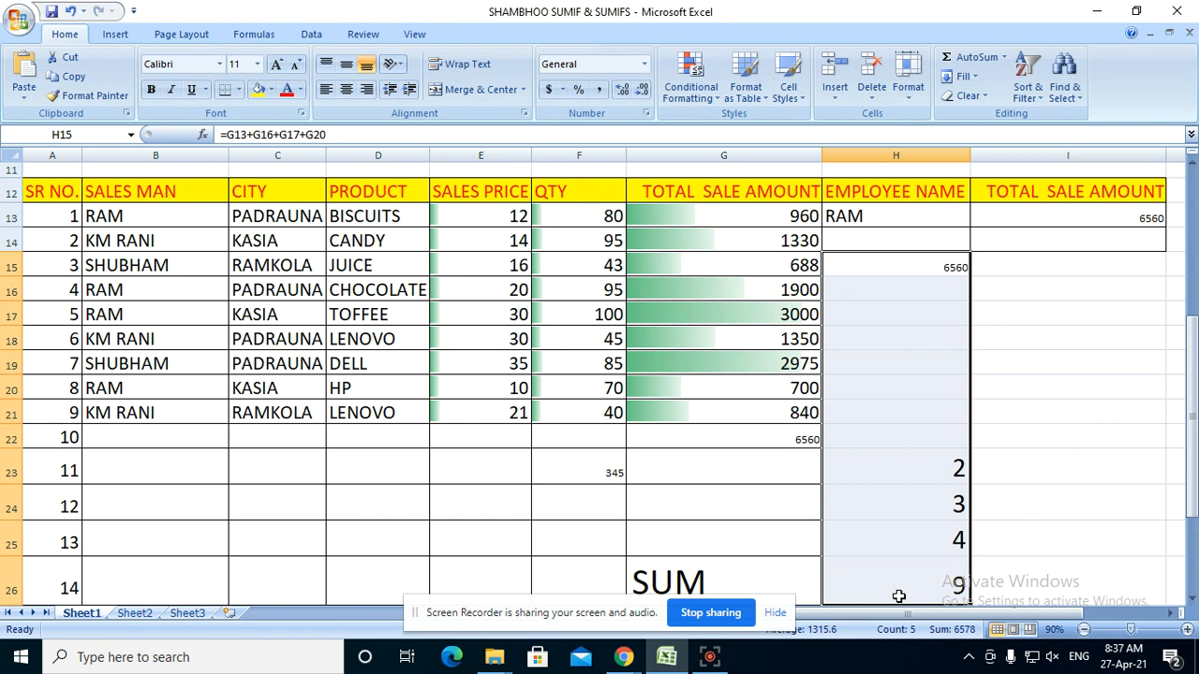
key("Delete")
Enlarge the font of H13 to I17 to size 24.
left_click(1062, 358)
left_click_drag(862, 214, 1052, 310)
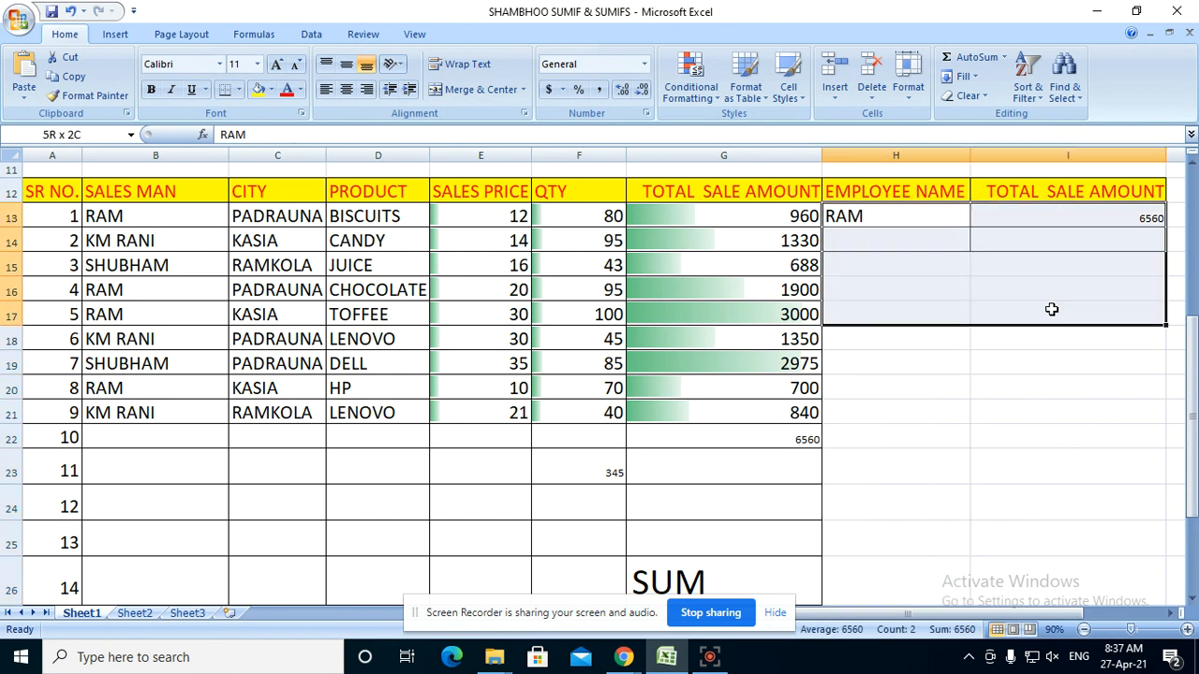
left_click(277, 65)
left_click(277, 66)
left_click(277, 65)
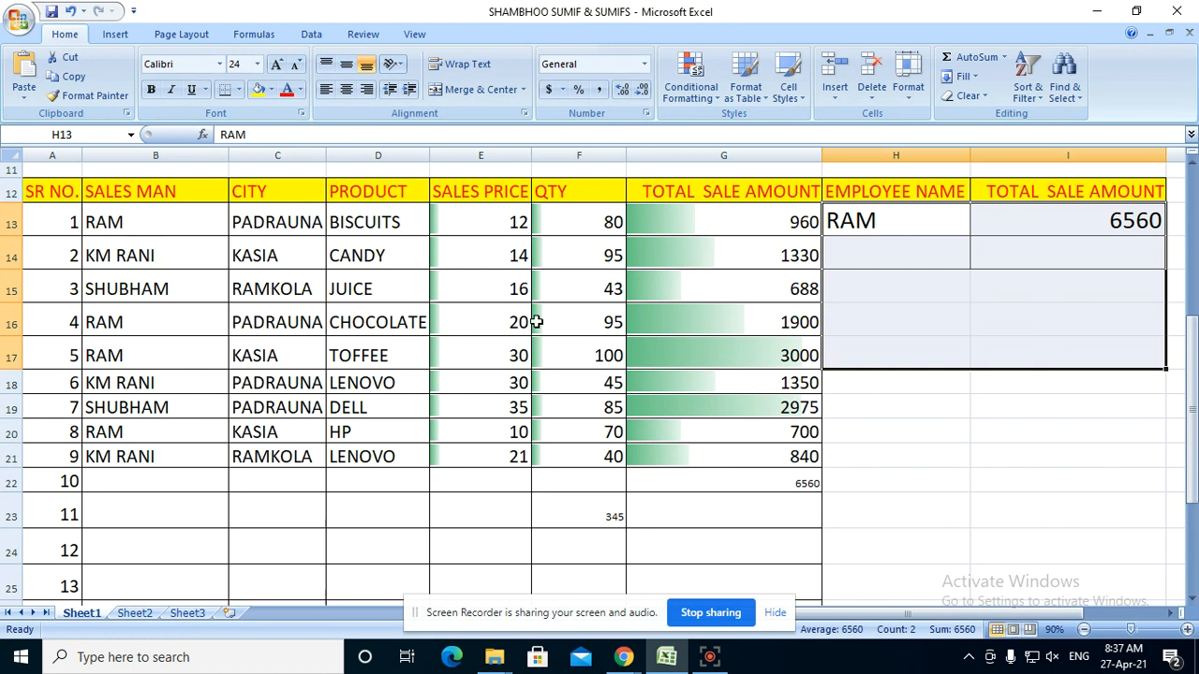
left_click(867, 258)
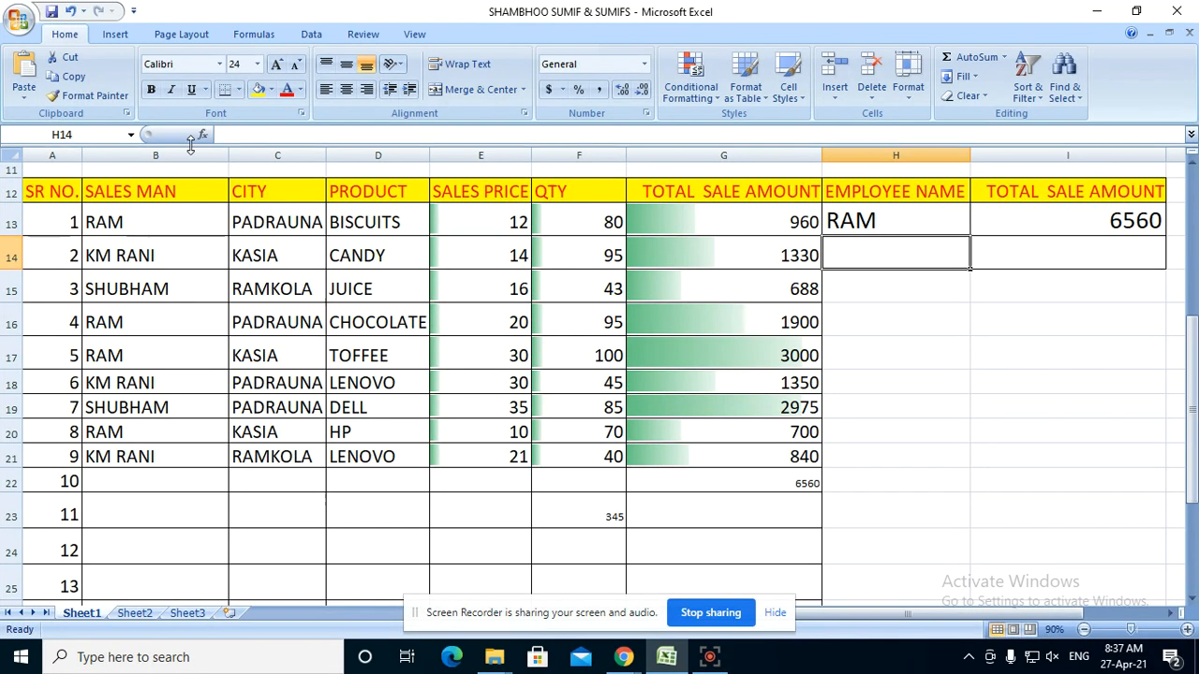
Examine the first salesman's repeated entries in B13, B16, B17 and B20 within the full salesman list B13 to B21.
left_click(127, 223)
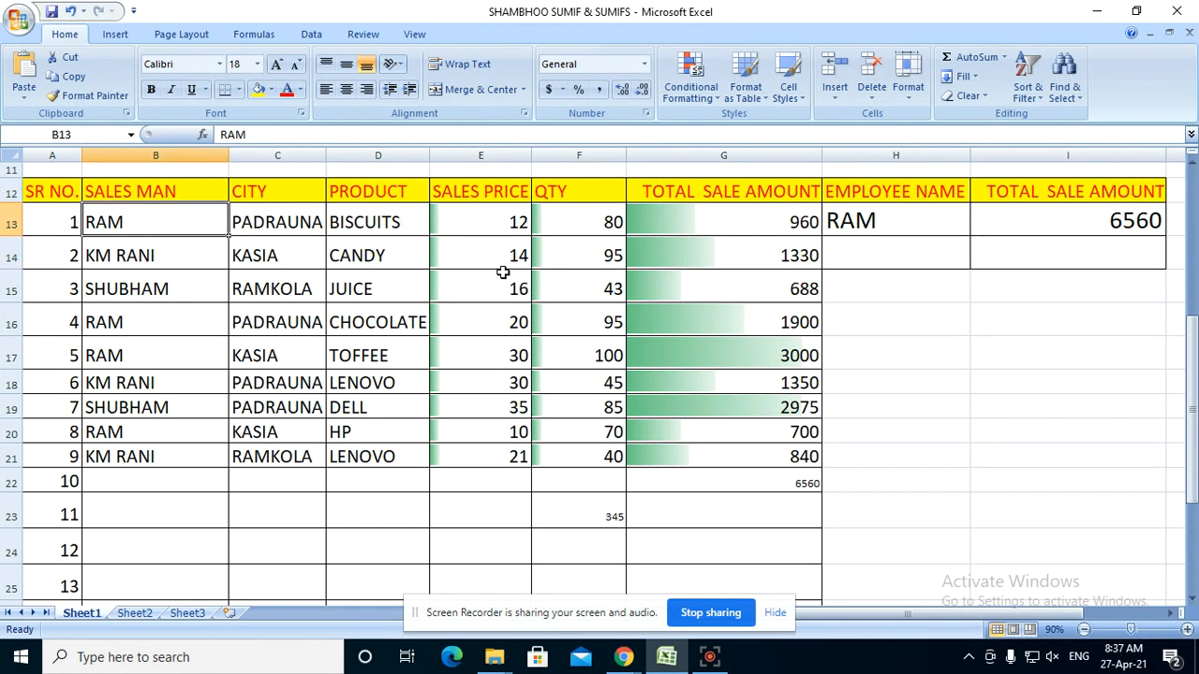
left_click(155, 327)
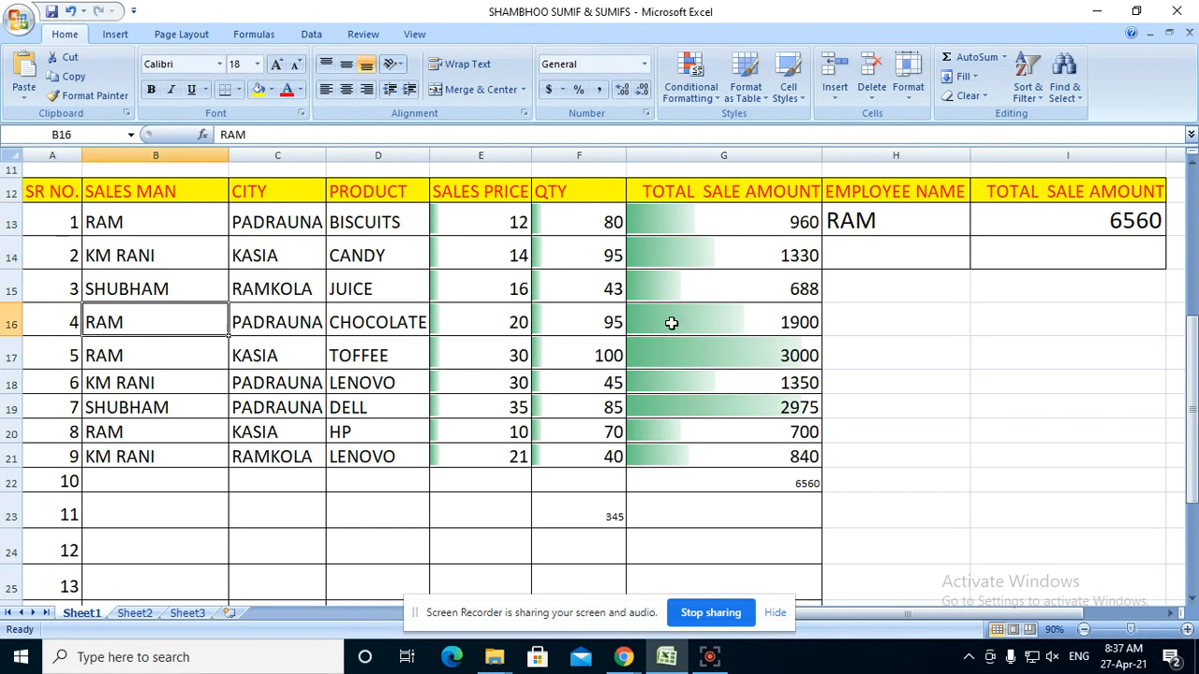
left_click(147, 360)
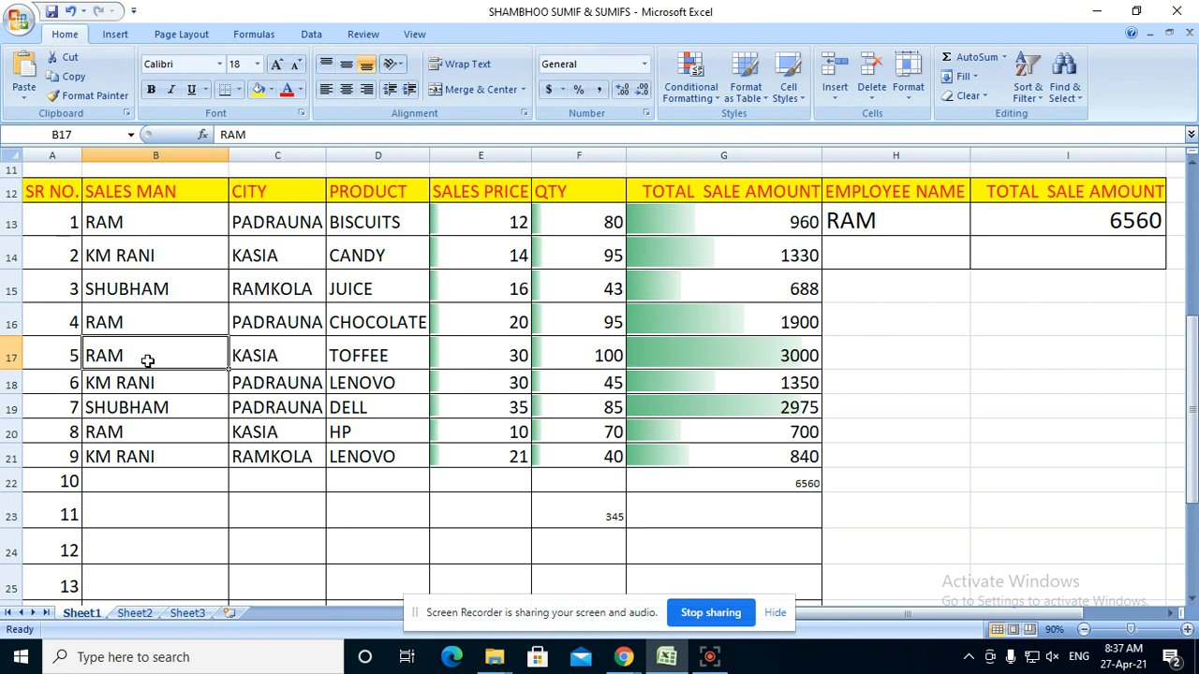
left_click(138, 430)
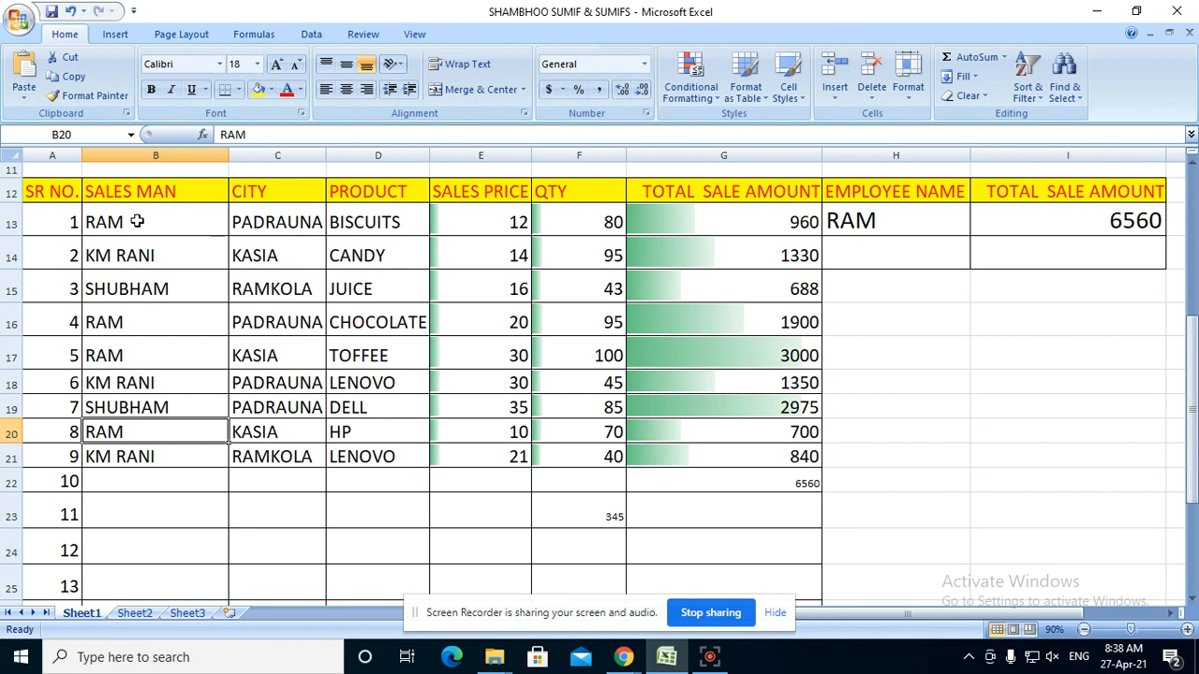
left_click_drag(134, 216, 147, 456)
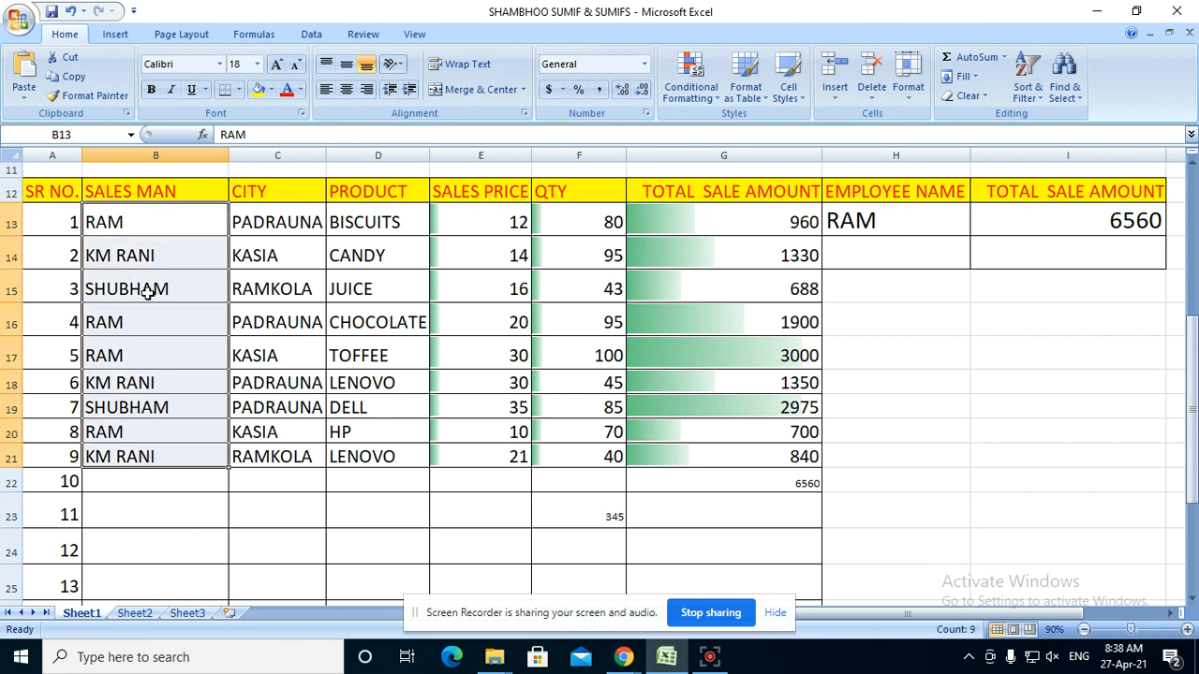
left_click(114, 224)
left_click(137, 408)
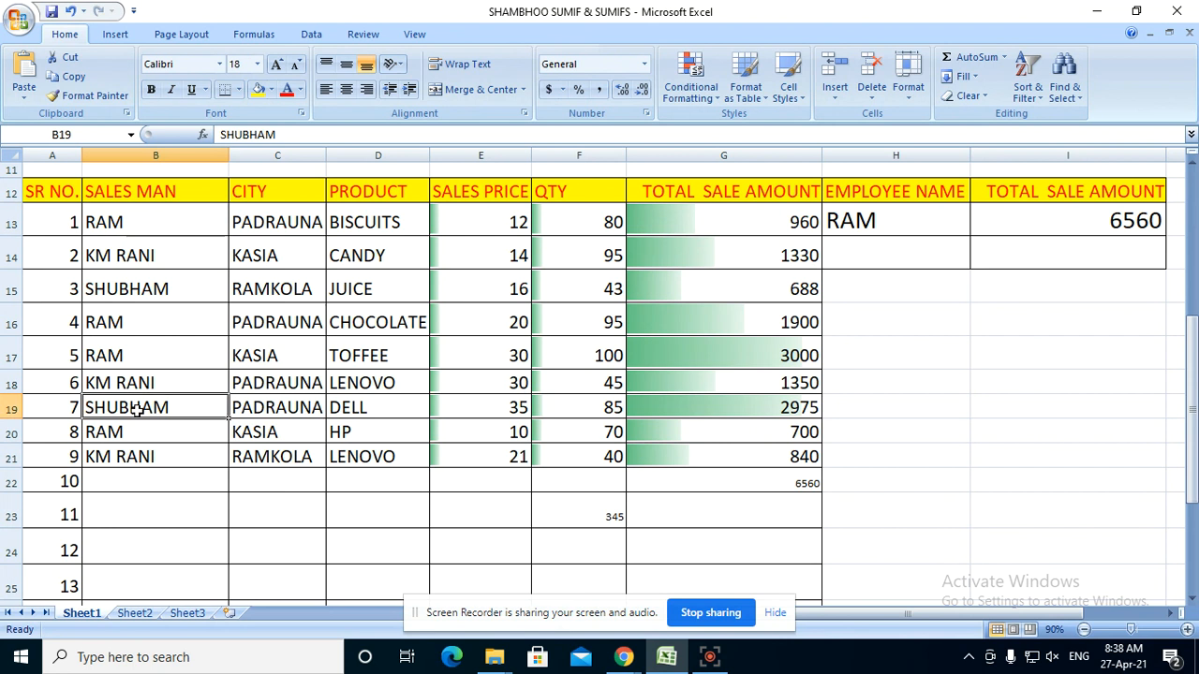
left_click_drag(108, 220, 155, 456)
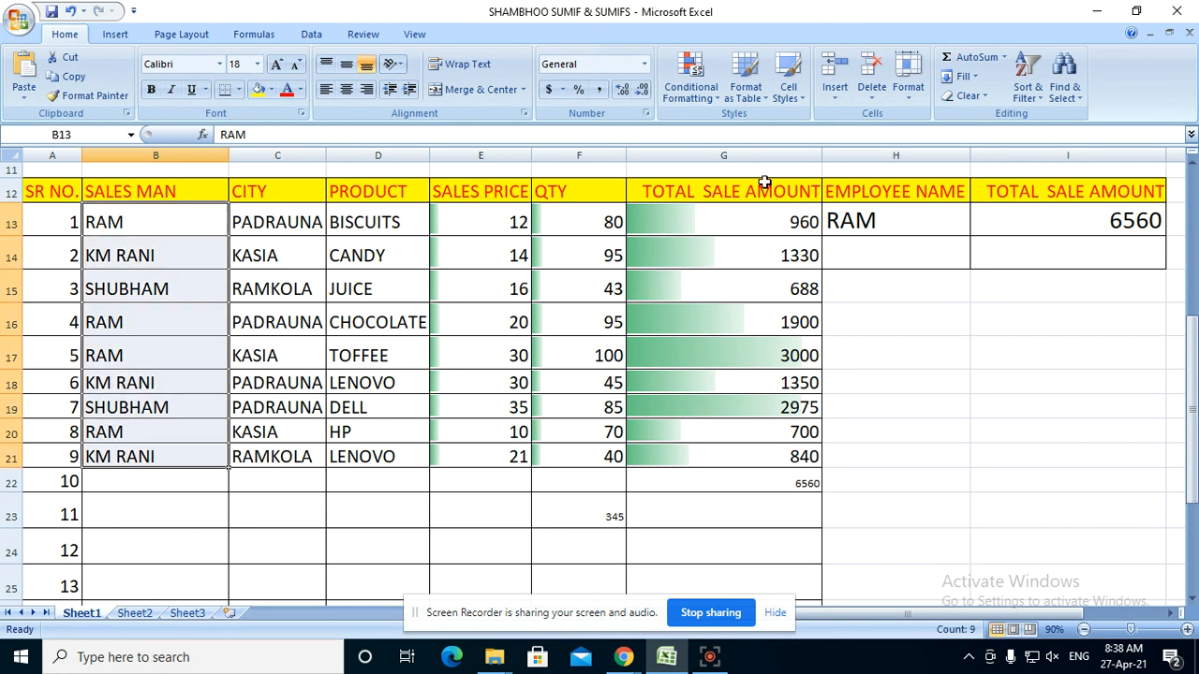
Replace the formula in G22 with =SUM(G13:G21) to total the sale amounts of all salesmen.
left_click(755, 217)
left_click(765, 484)
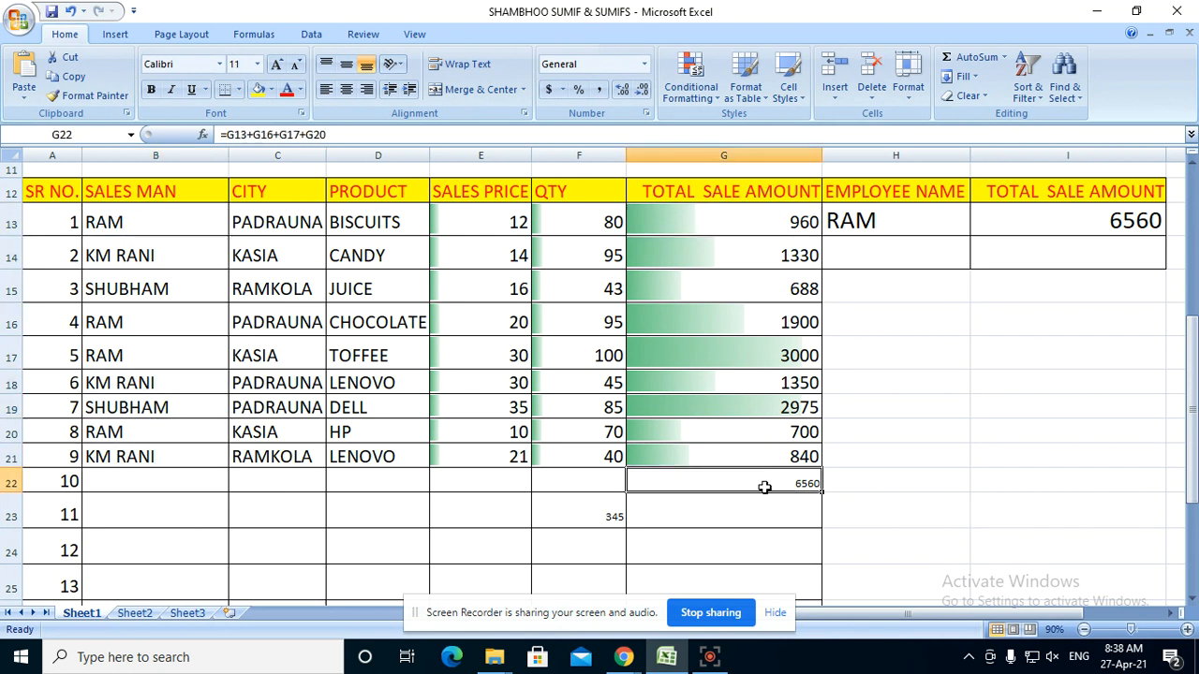
type("=")
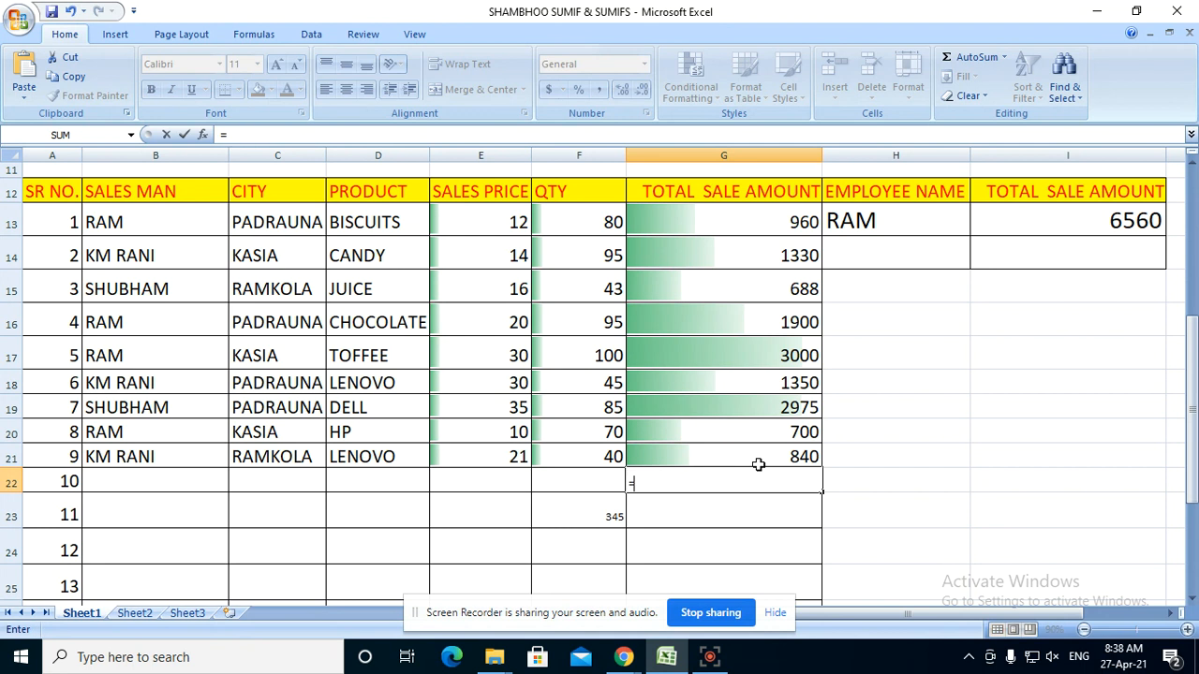
type("SUM")
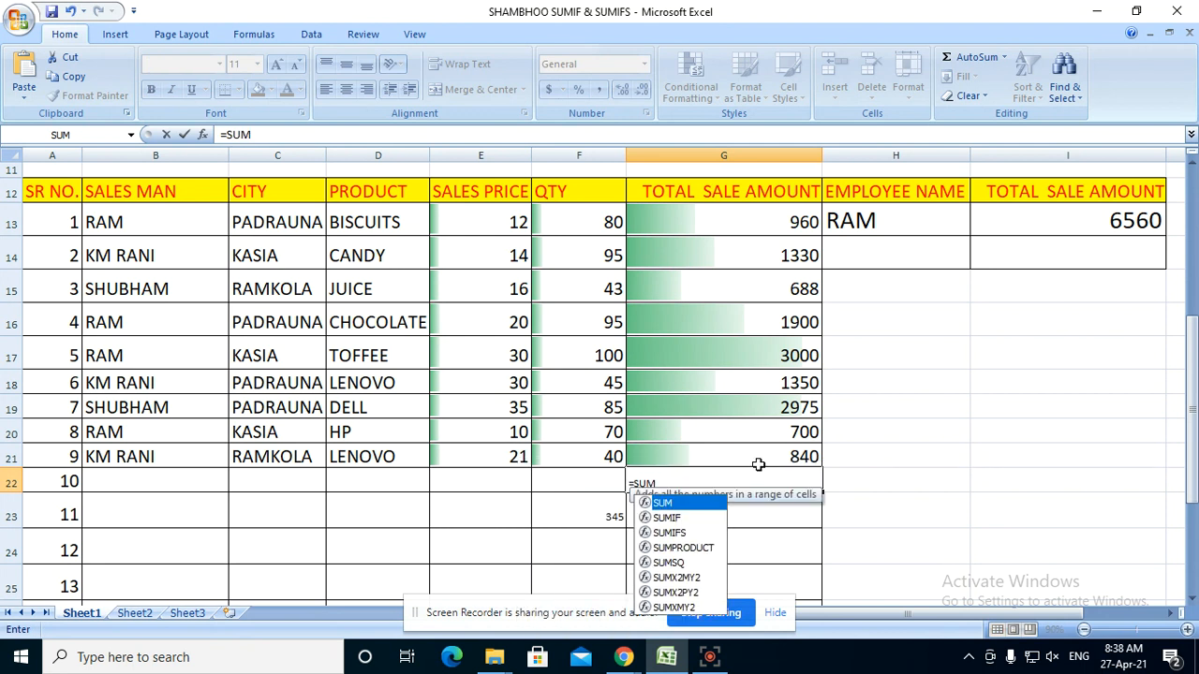
type("(")
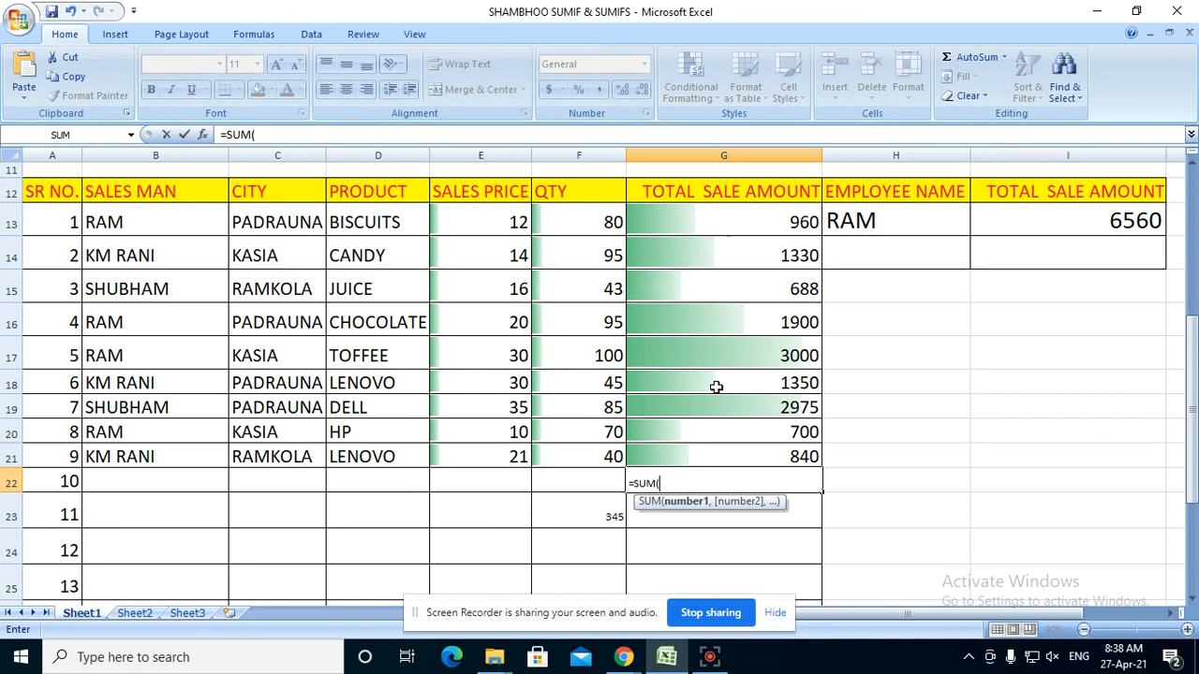
left_click_drag(688, 219, 714, 458)
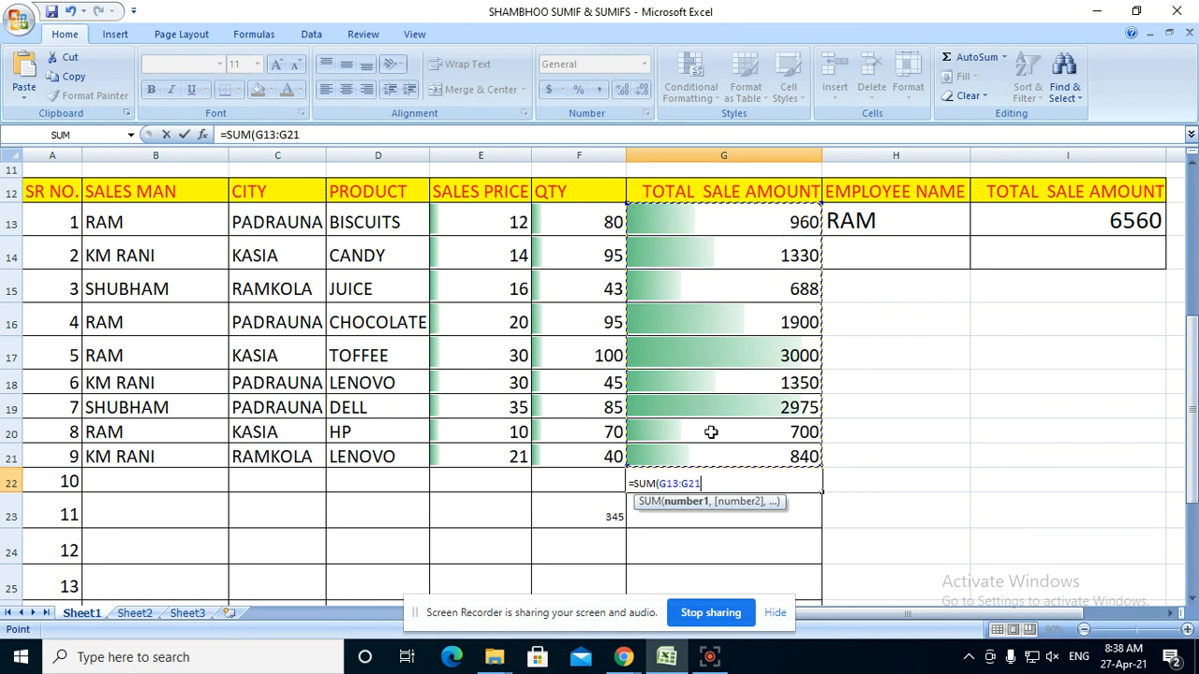
type(")")
key("Return")
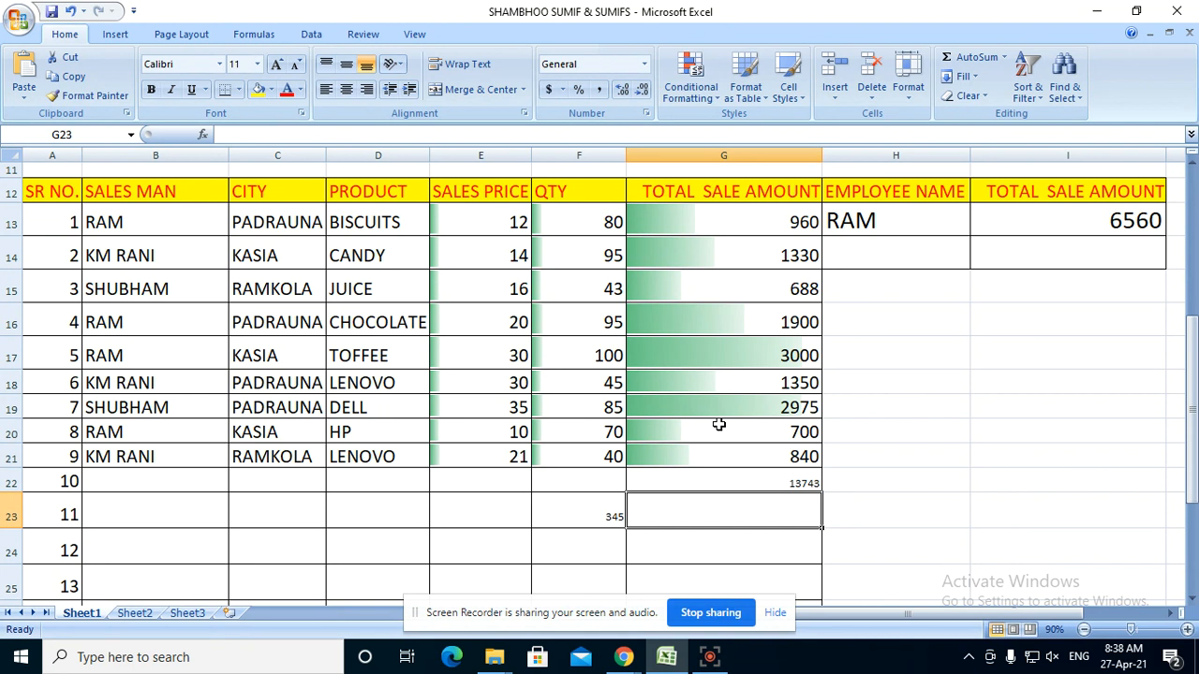
Clear the total formula from G22.
left_click(721, 482)
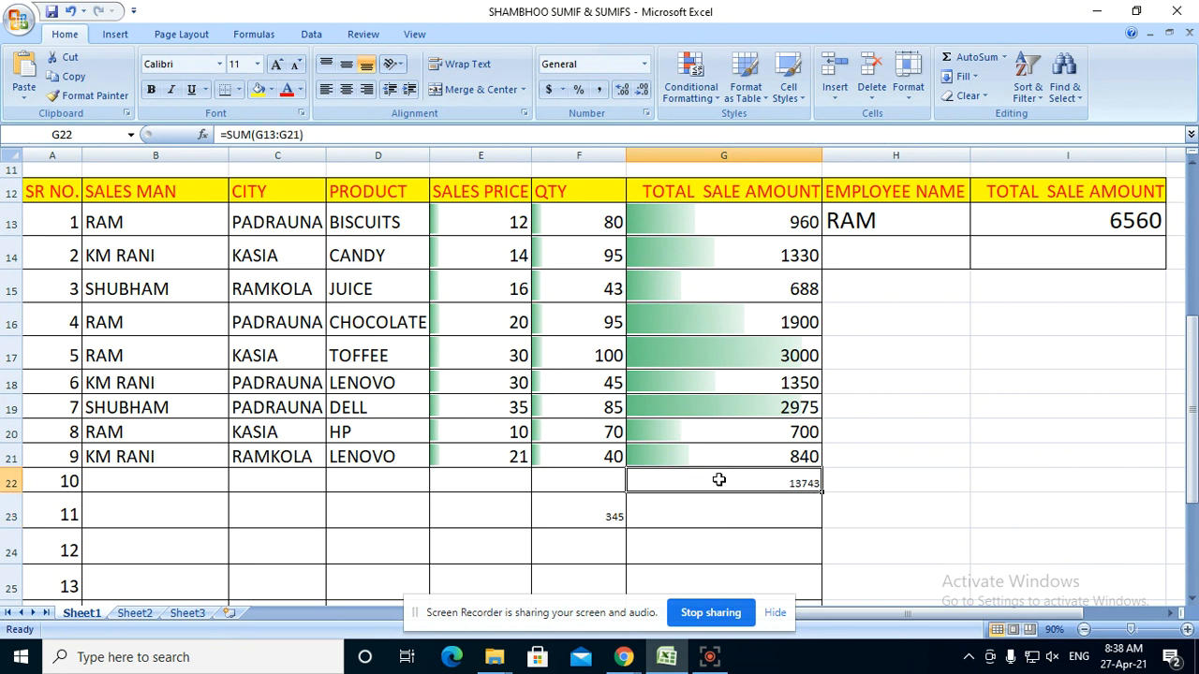
left_click(913, 278)
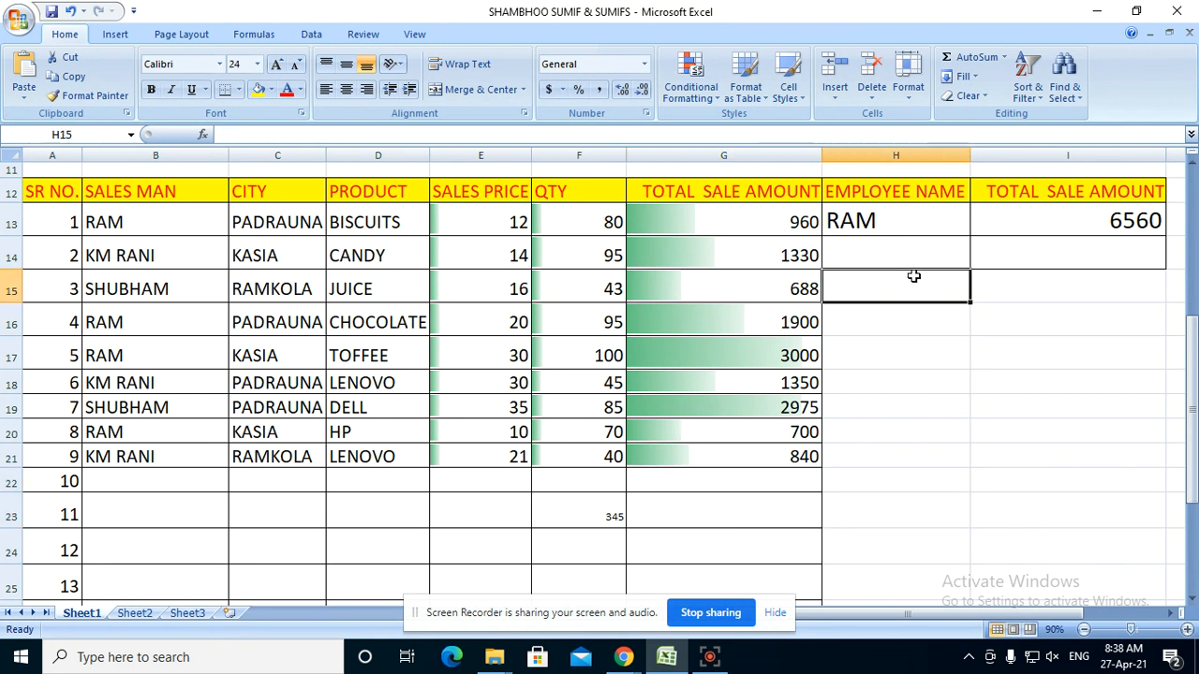
Examine the salesman names in B13 to B21 and the empty result row H14 to I14 under the employee name headers.
left_click_drag(133, 221, 158, 457)
left_click(150, 217)
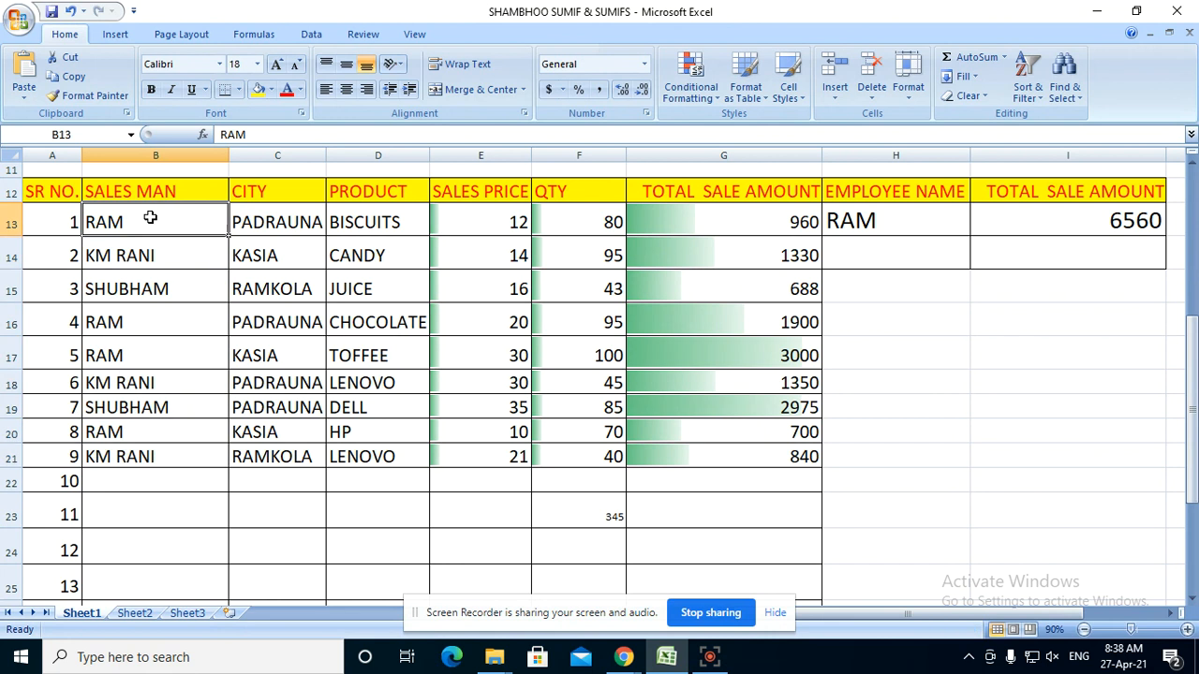
left_click(141, 279)
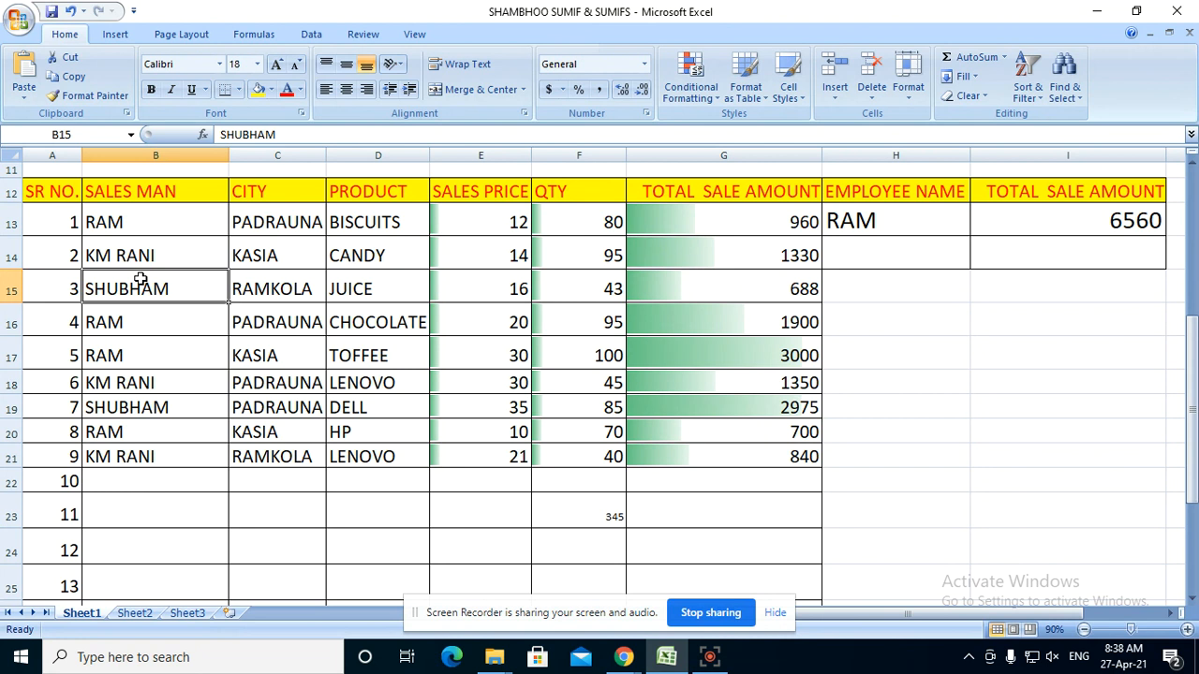
left_click_drag(899, 251, 1067, 256)
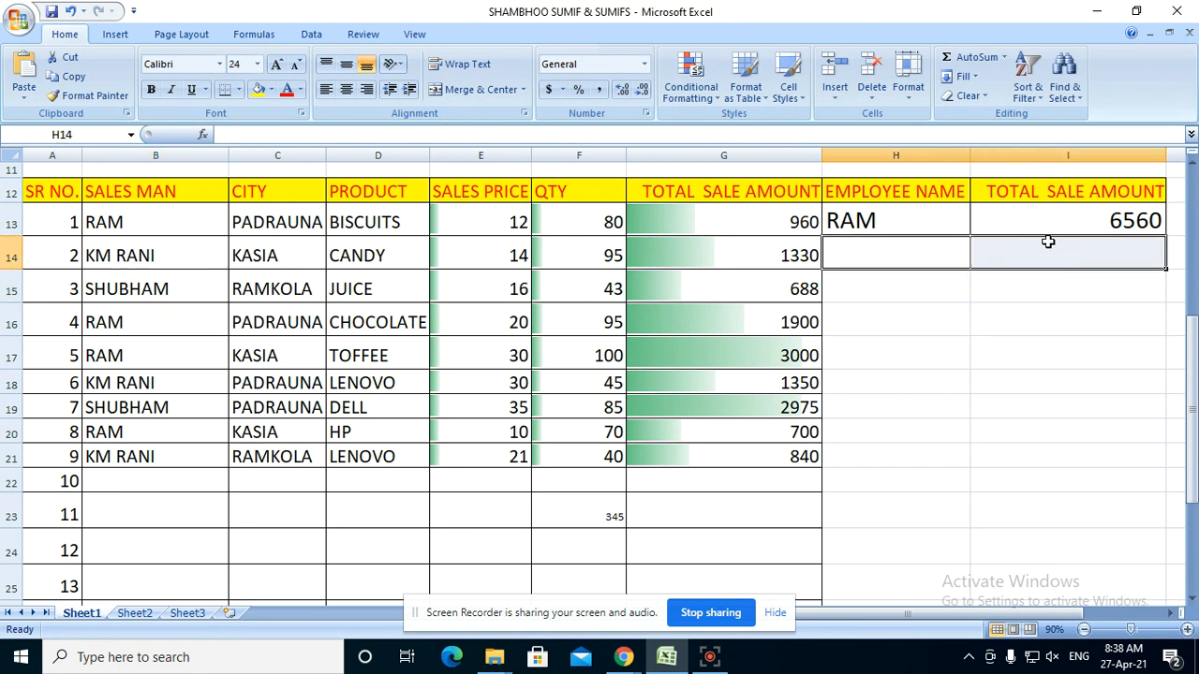
double_click(1169, 612)
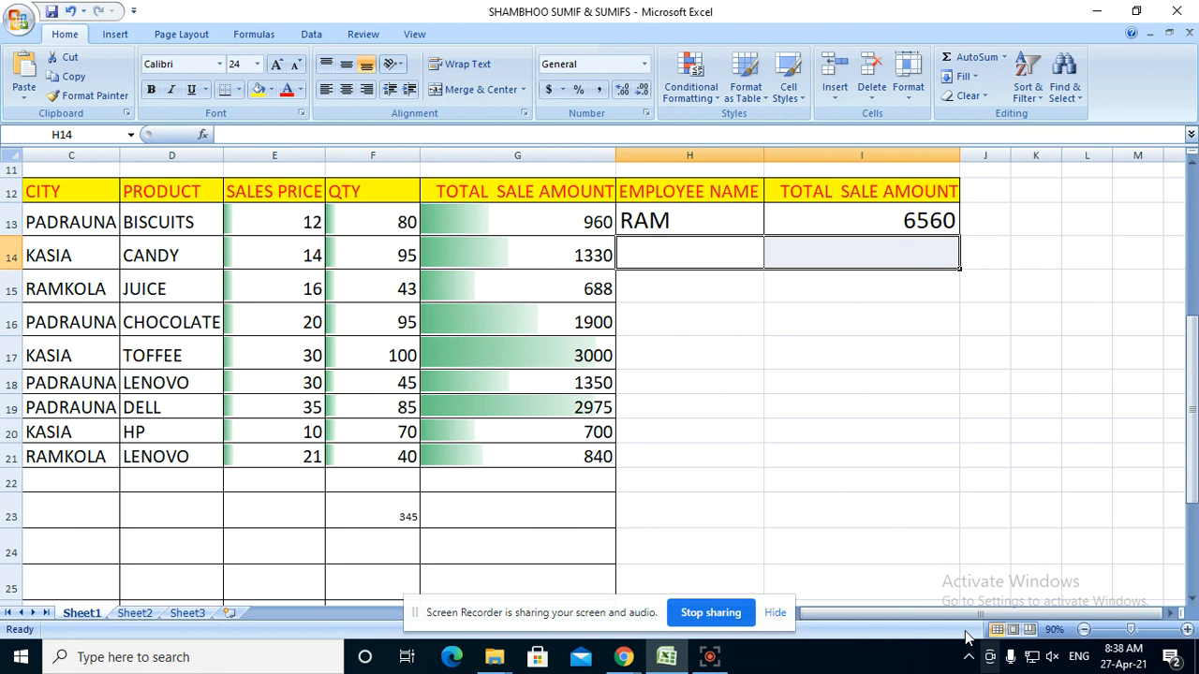
left_click_drag(904, 617, 828, 617)
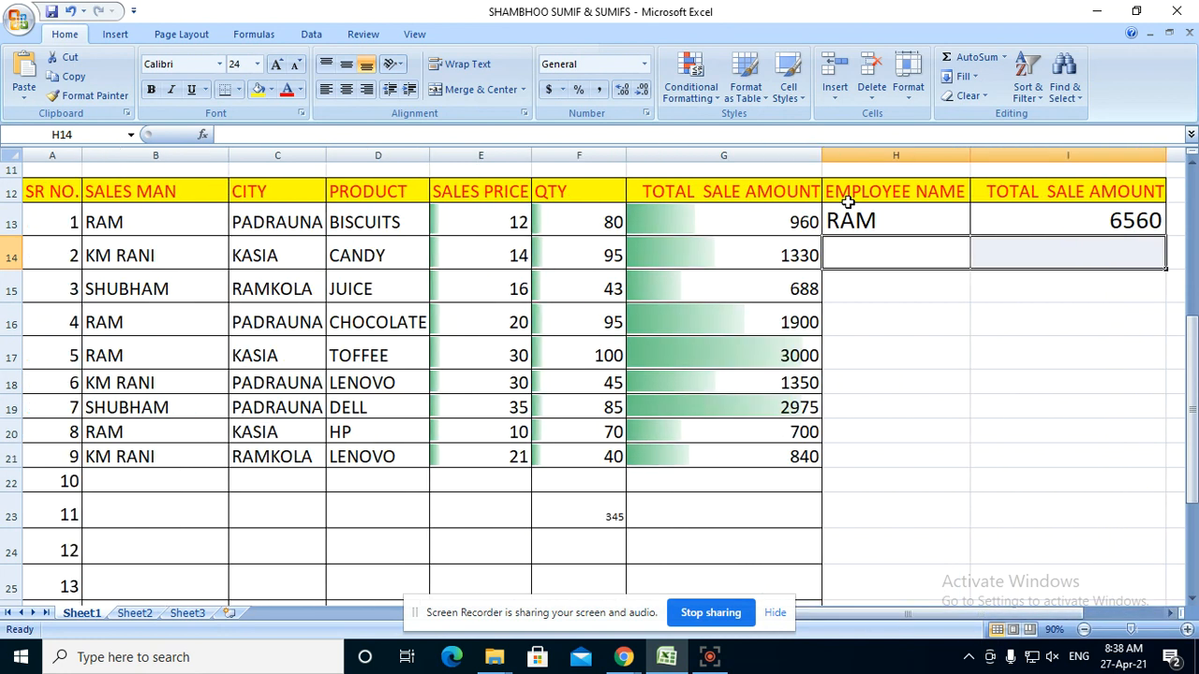
left_click(926, 384)
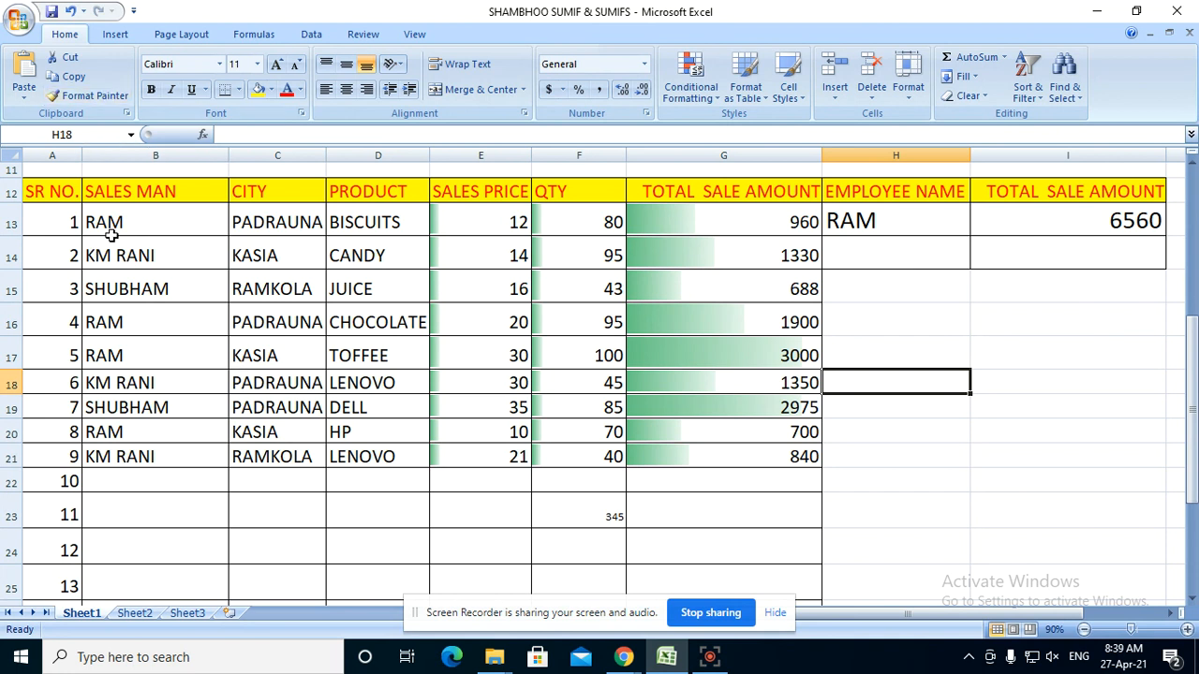
left_click_drag(113, 221, 134, 455)
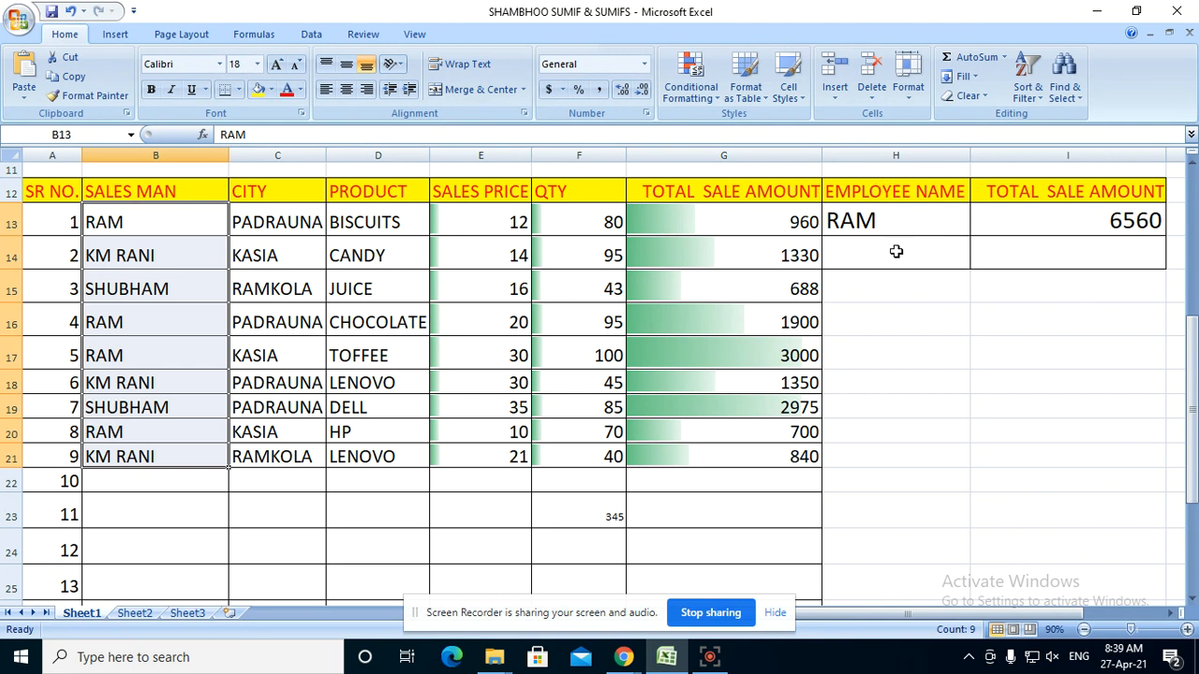
Copy the salesman's name from B13 into H14 in the EMPLOYEE NAME column.
left_click(122, 221)
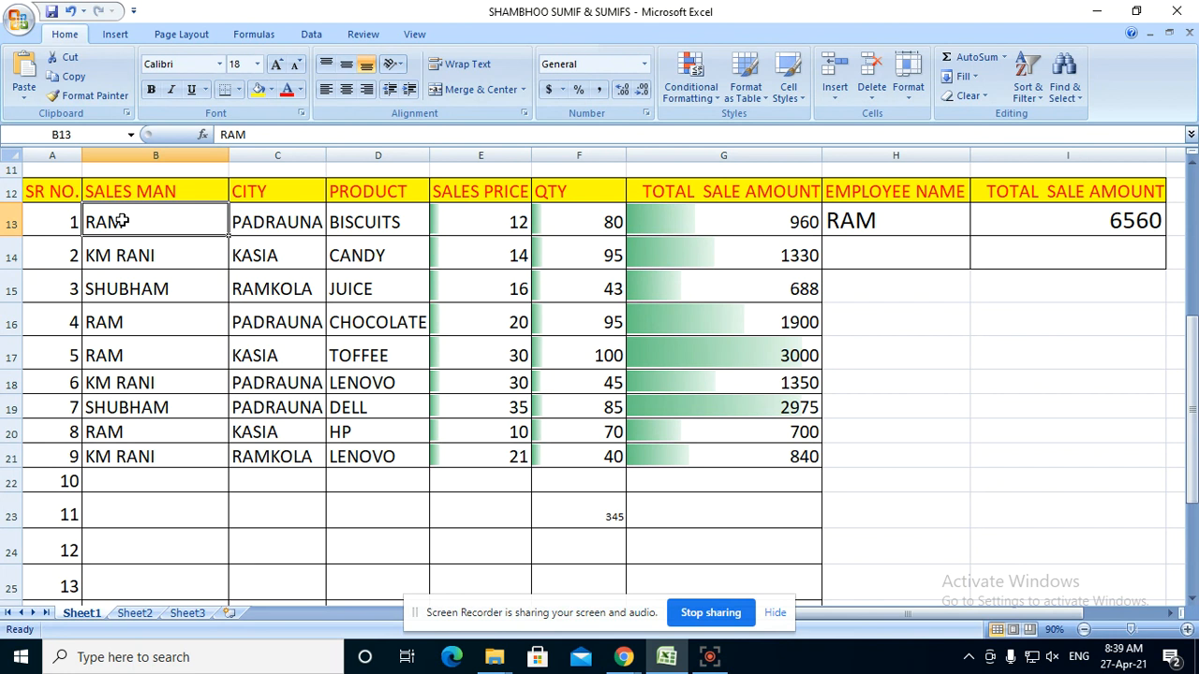
right_click(121, 221)
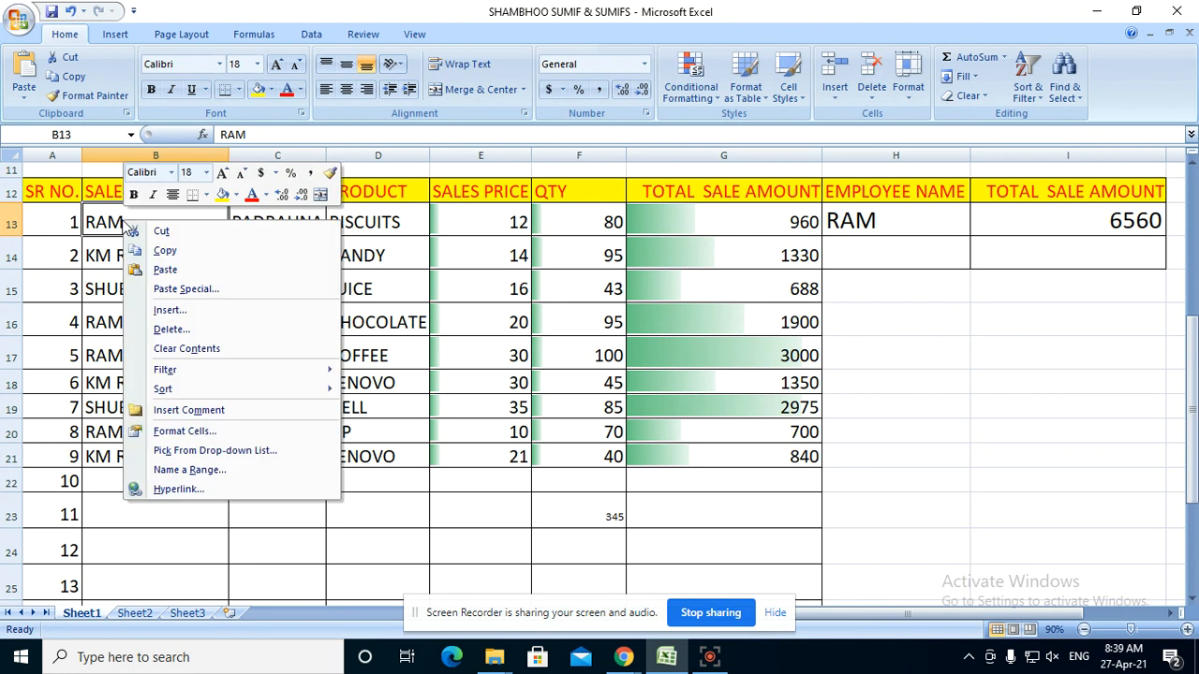
left_click(165, 251)
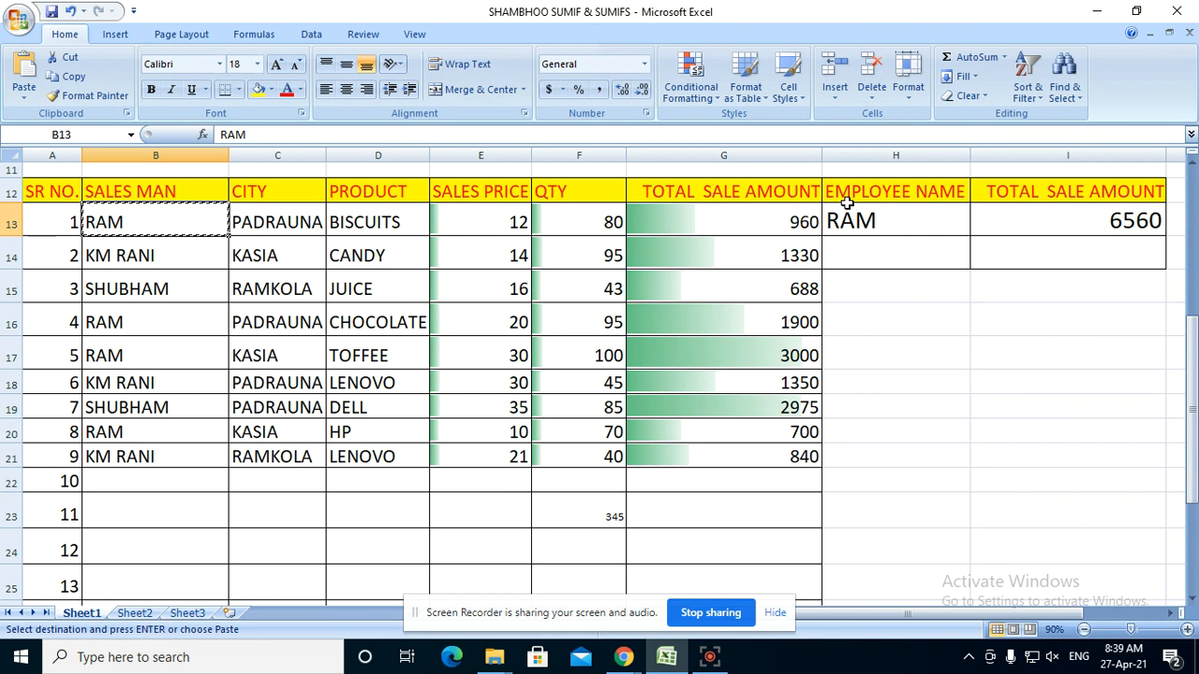
left_click(883, 249)
right_click(892, 252)
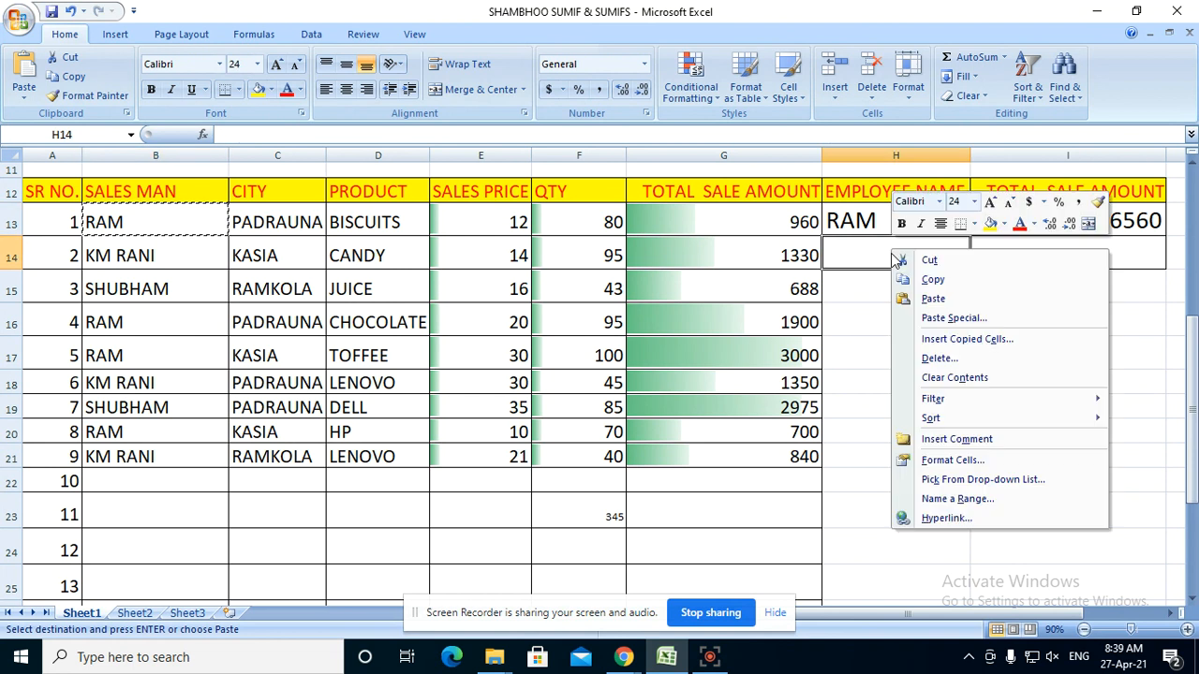
left_click(927, 299)
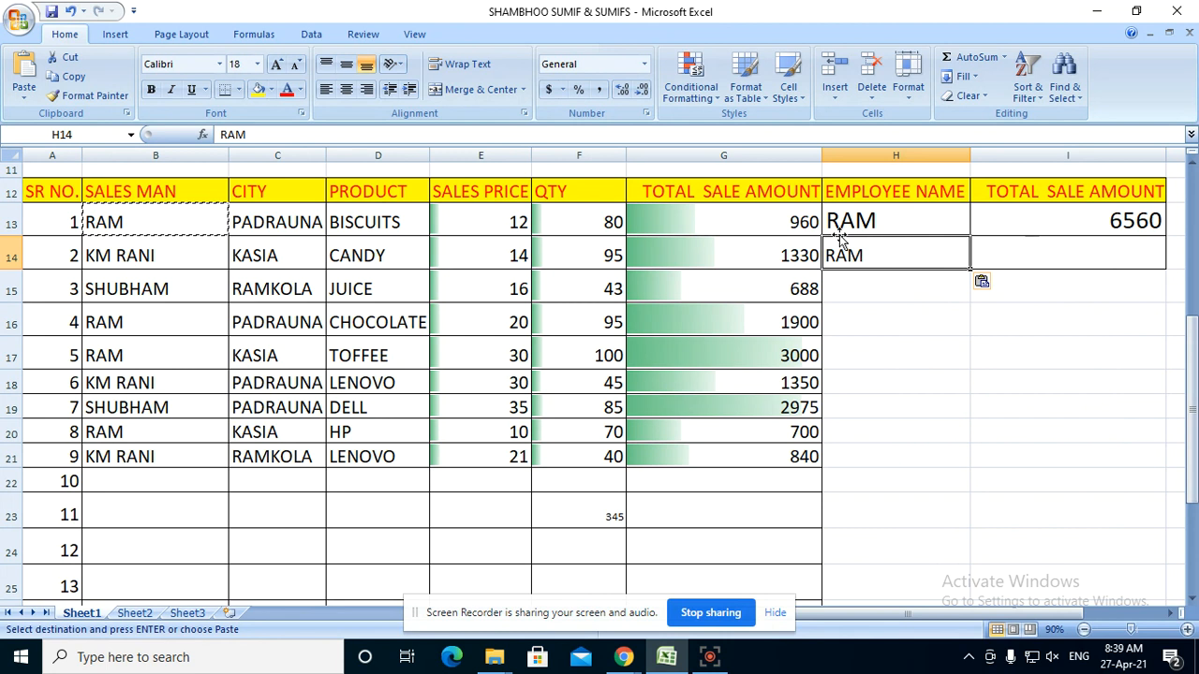
Start a SUMIF formula in I14 for the total sale amount of the salesman named in H14.
left_click_drag(169, 220, 160, 456)
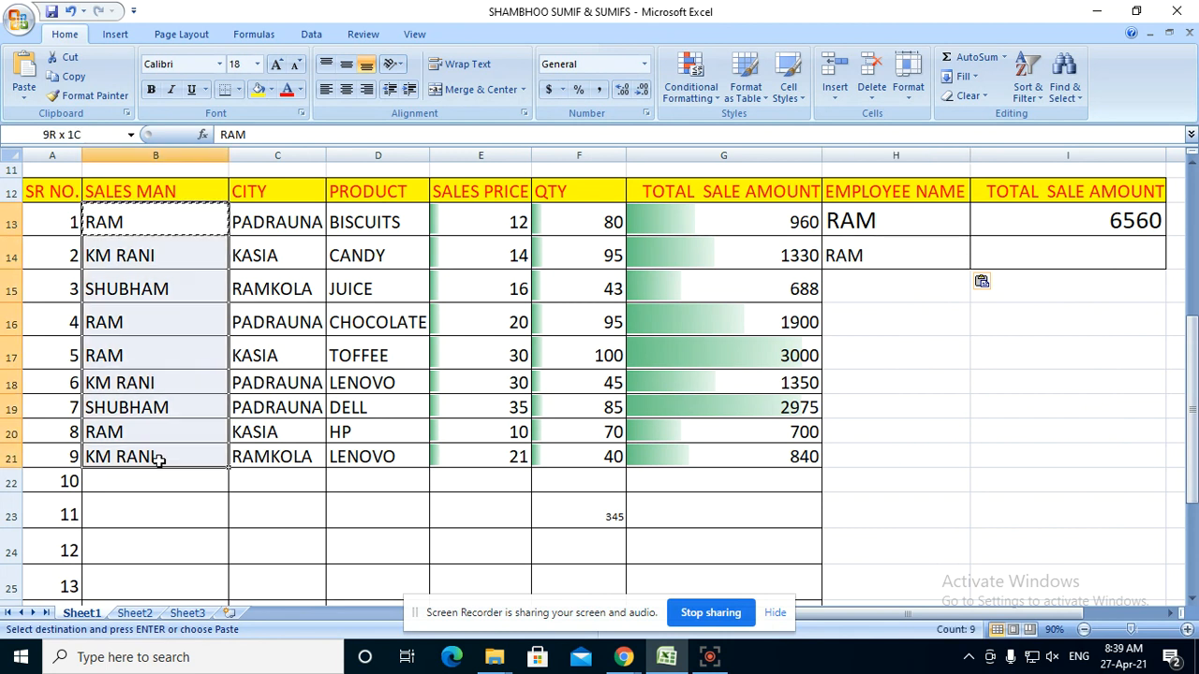
left_click(1046, 263)
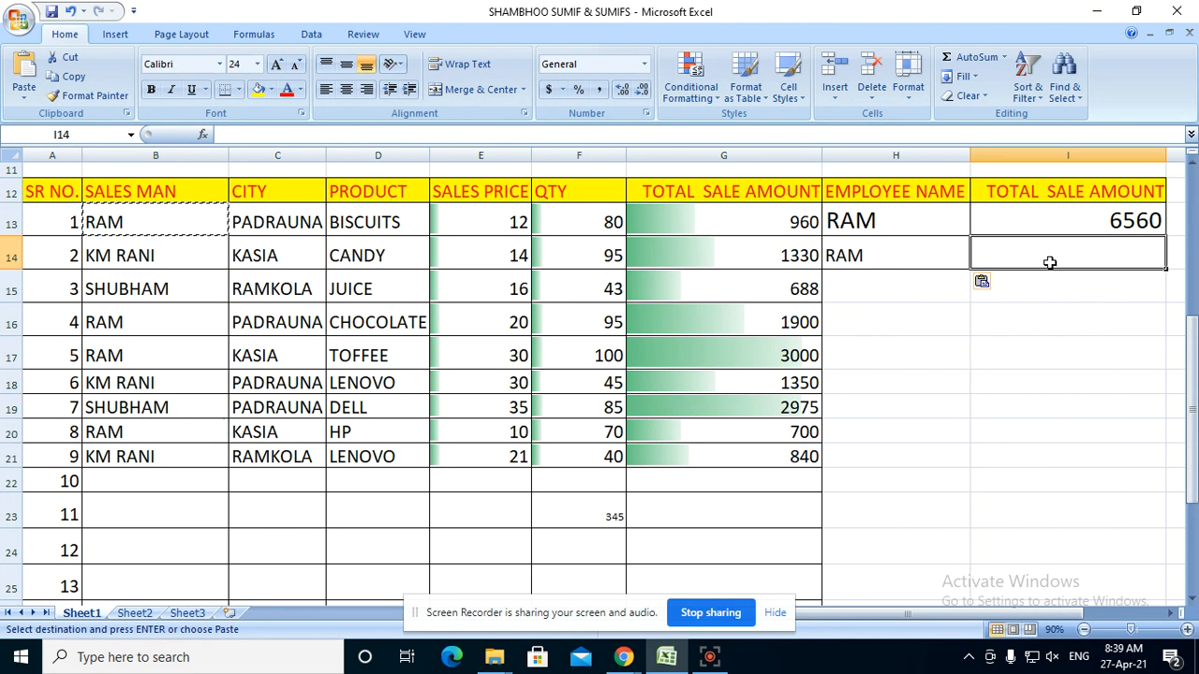
type("=")
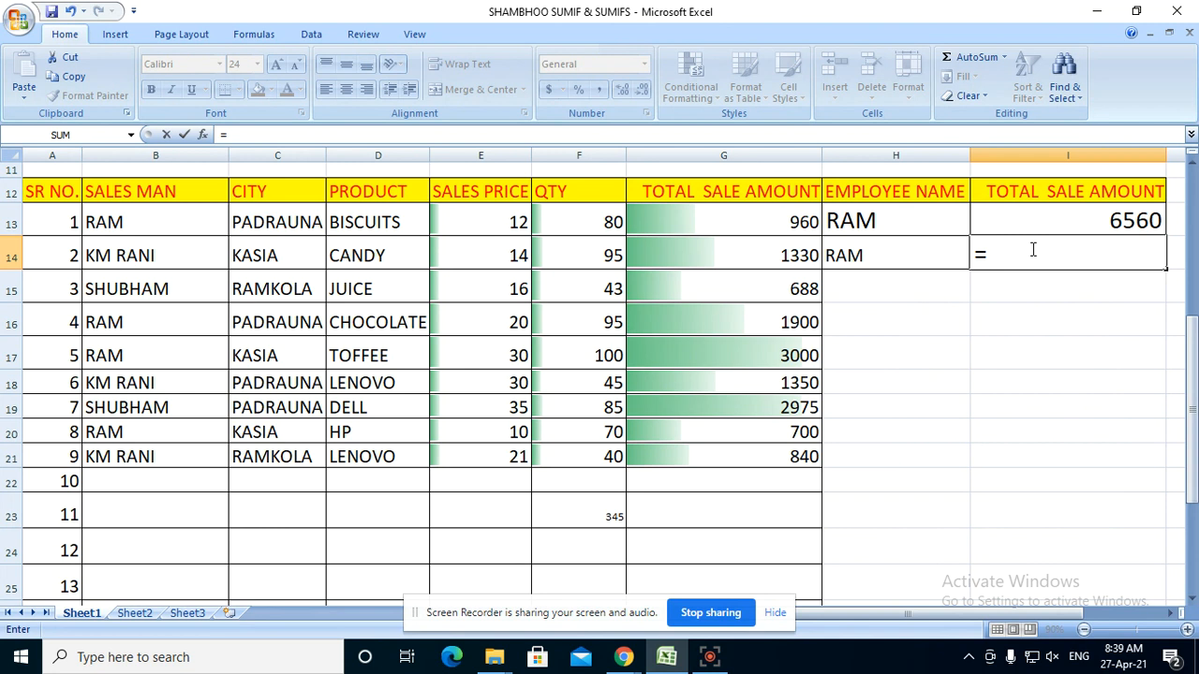
type("SUM")
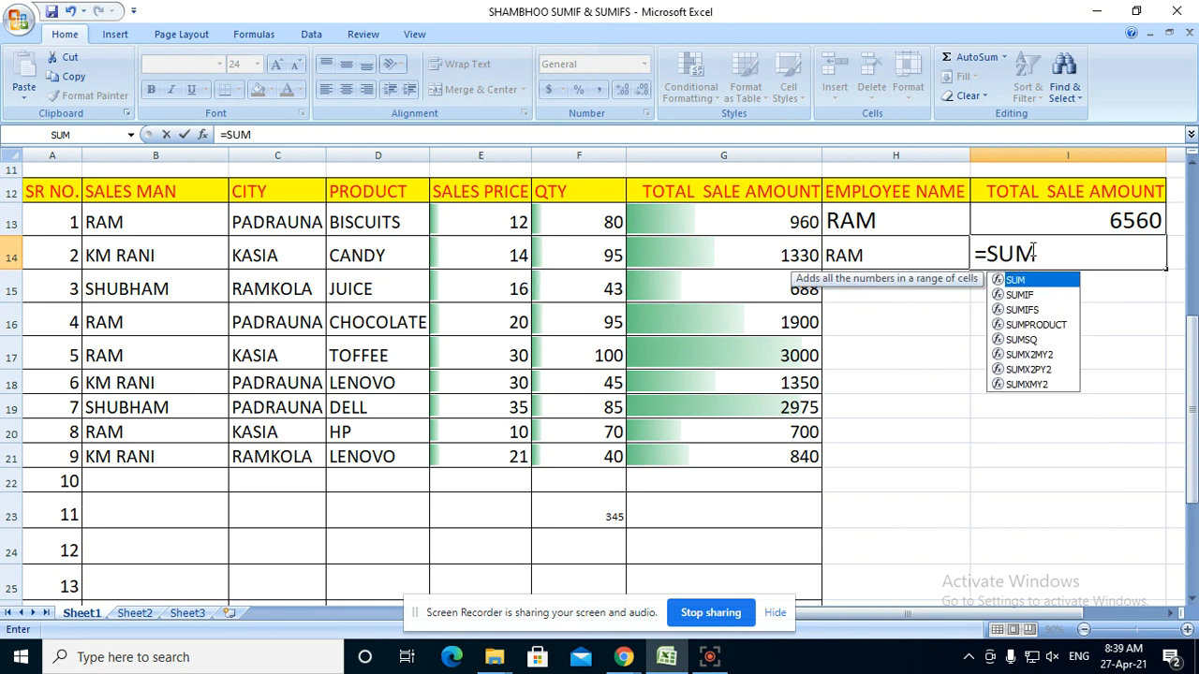
type("IF")
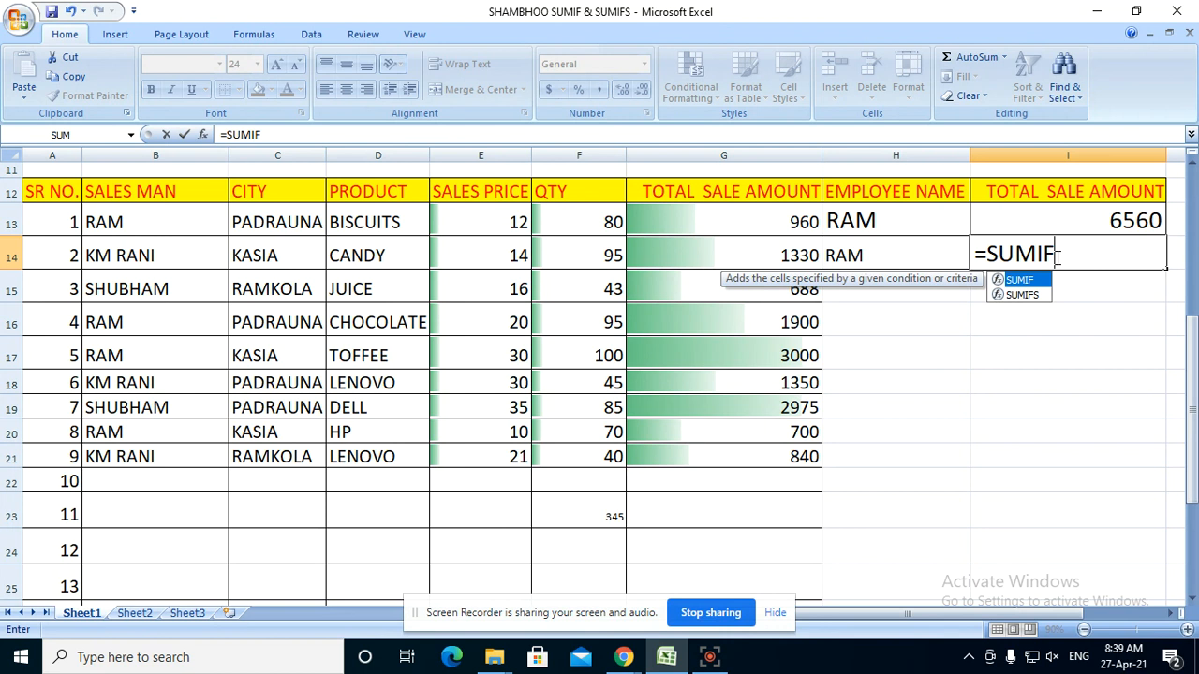
type("(")
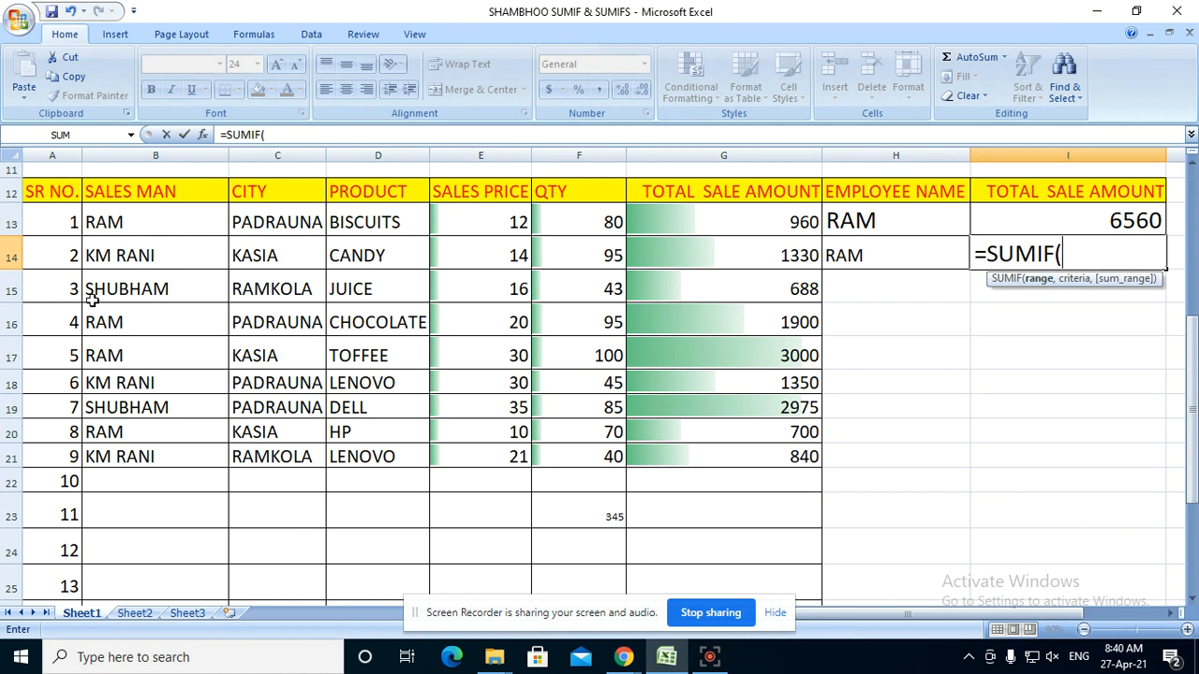
Try the SALES MAN, CITY and PRODUCT columns, rows 12 to 21, one after another as the SUMIF range.
left_click(99, 190)
left_click_drag(99, 190, 138, 448)
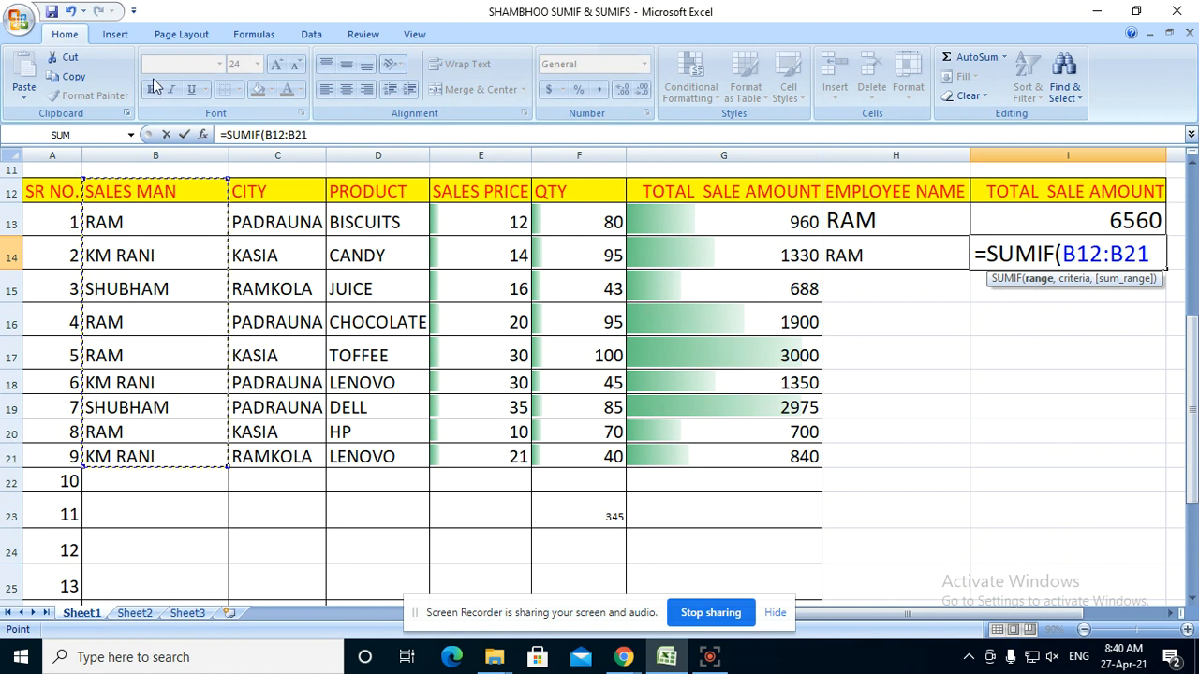
left_click(268, 191)
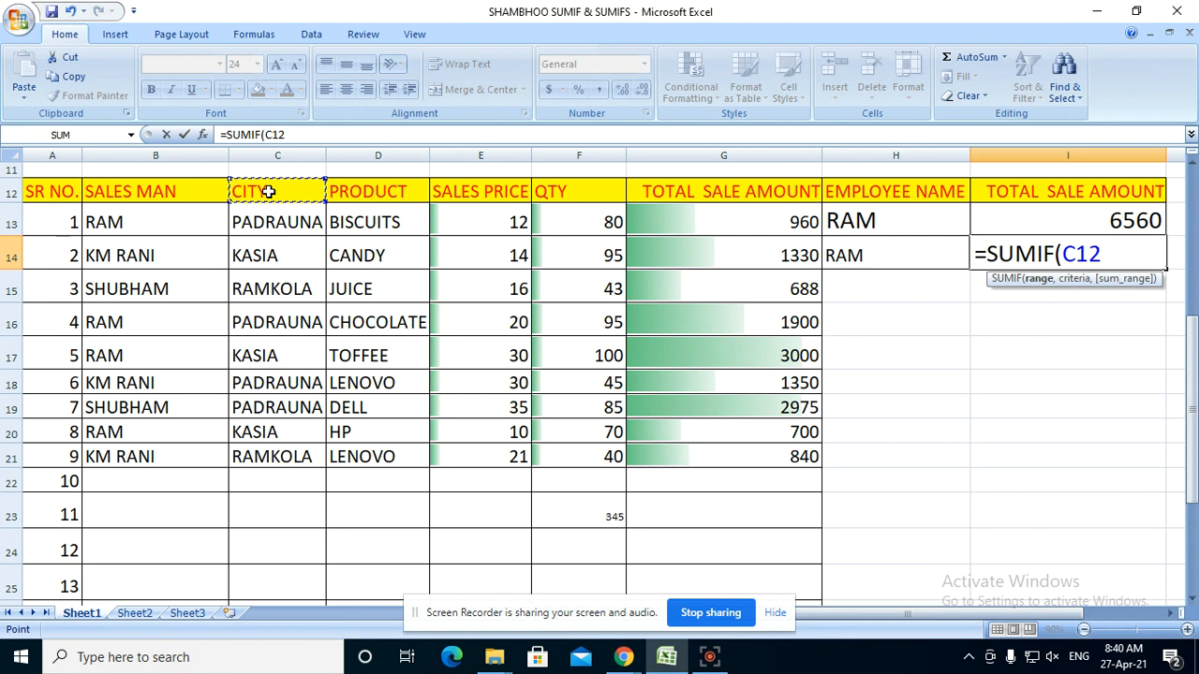
left_click_drag(268, 191, 321, 455)
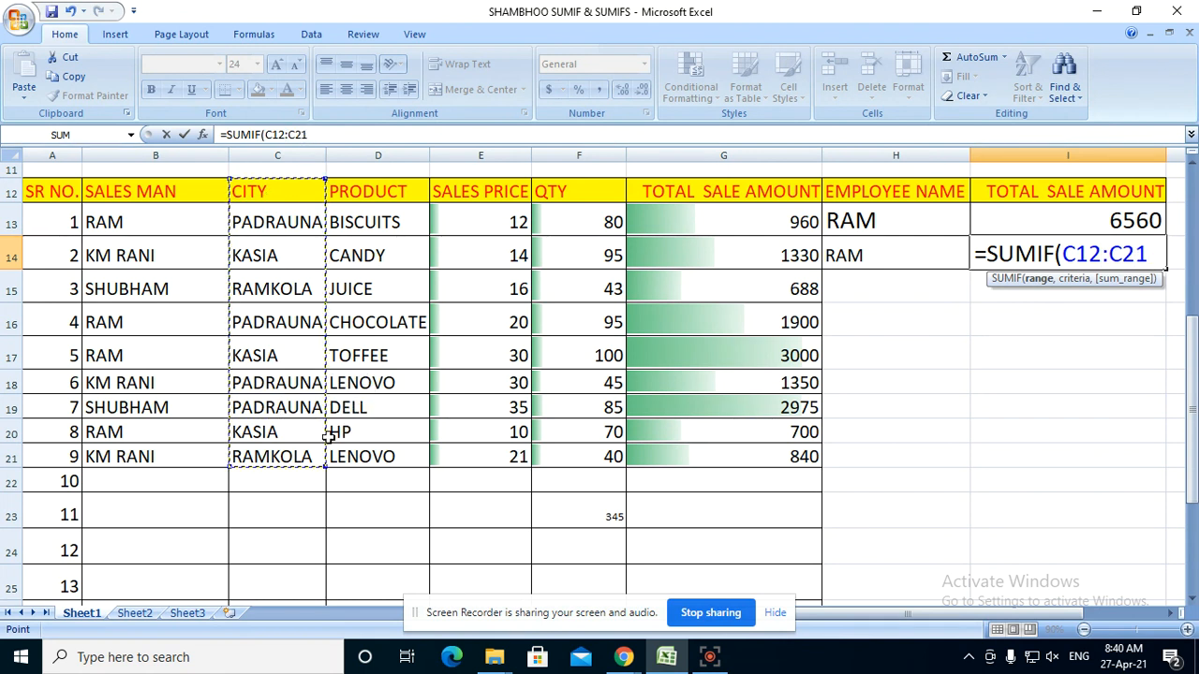
left_click(371, 194)
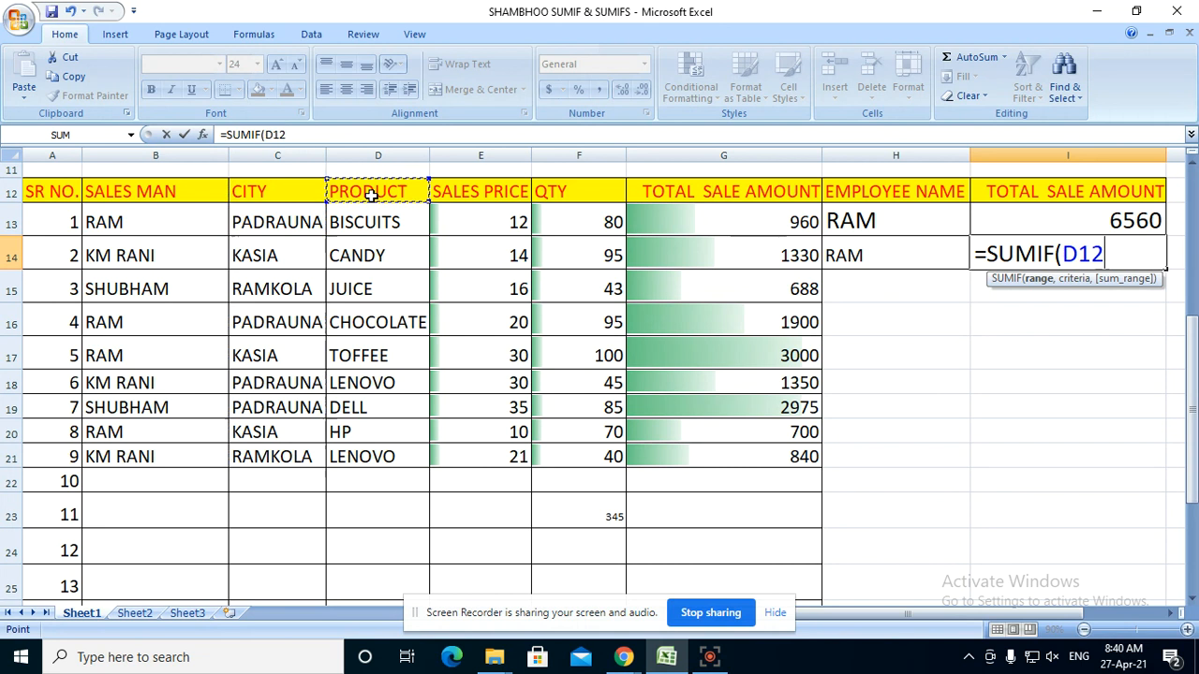
left_click_drag(371, 194, 379, 455)
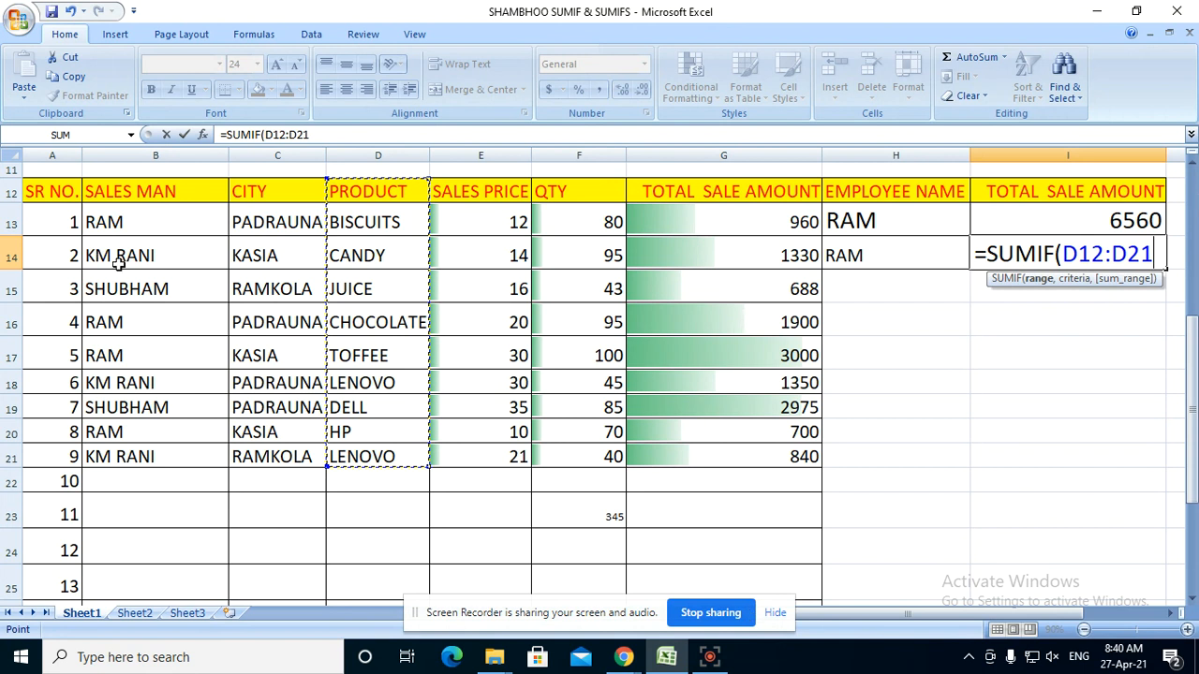
Set the SUMIF range in I14 to the SALES MAN column, B12:B21.
left_click(139, 190)
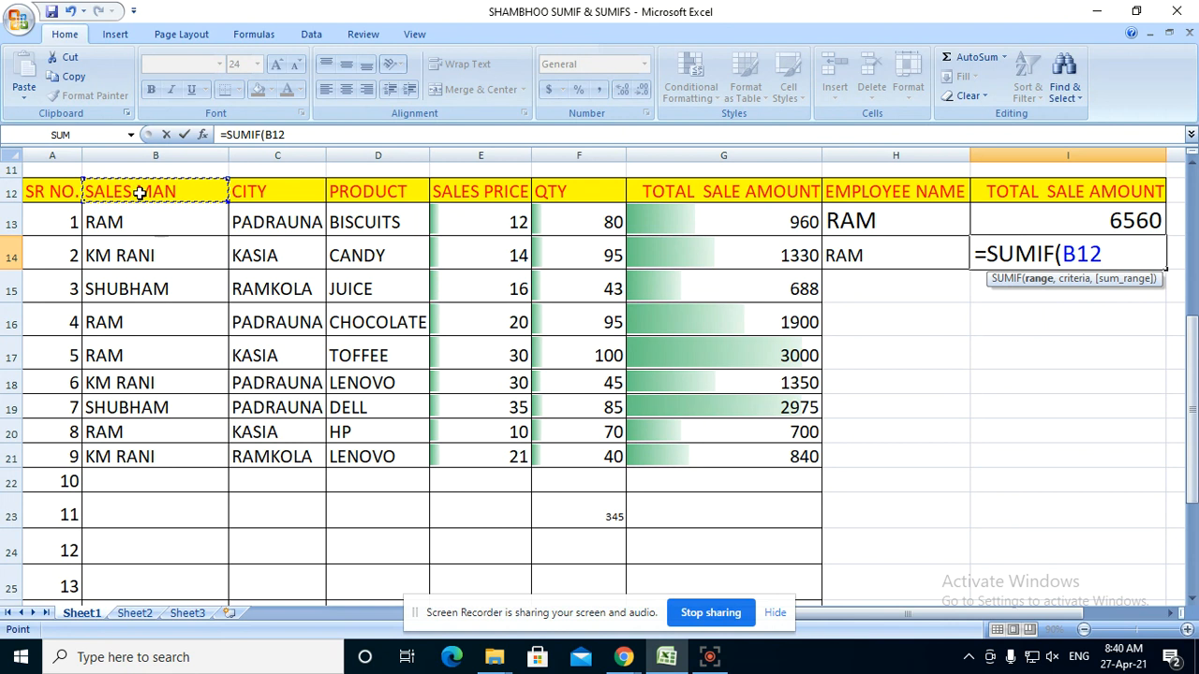
left_click_drag(139, 190, 163, 471)
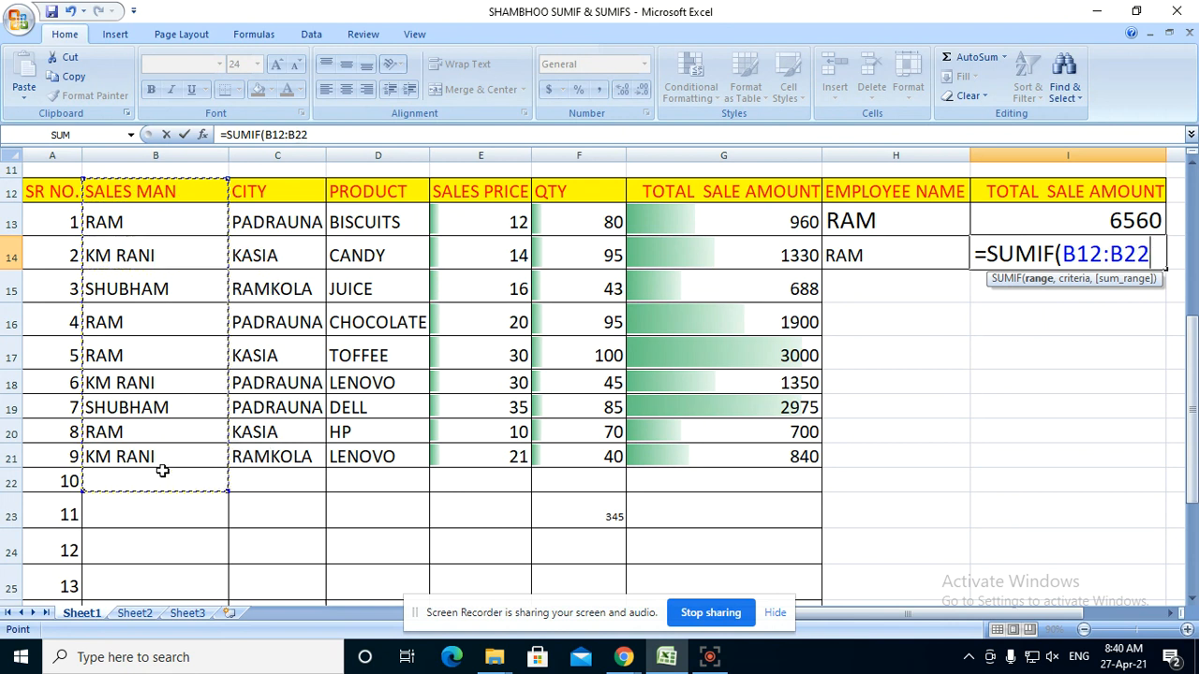
left_click_drag(157, 222, 177, 457)
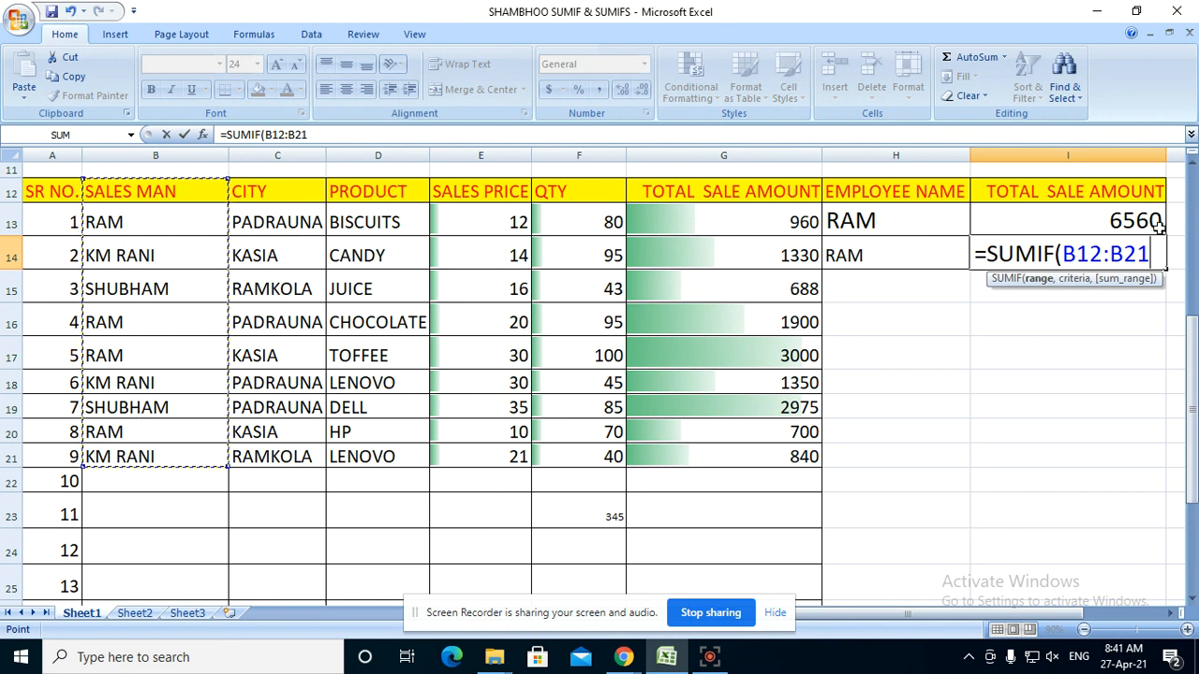
Complete the I14 formula as =SUMIF(B12:B21,H14,G12:G21), using H14 as criteria and the TOTAL SALE AMOUNT column as sum range.
type(",")
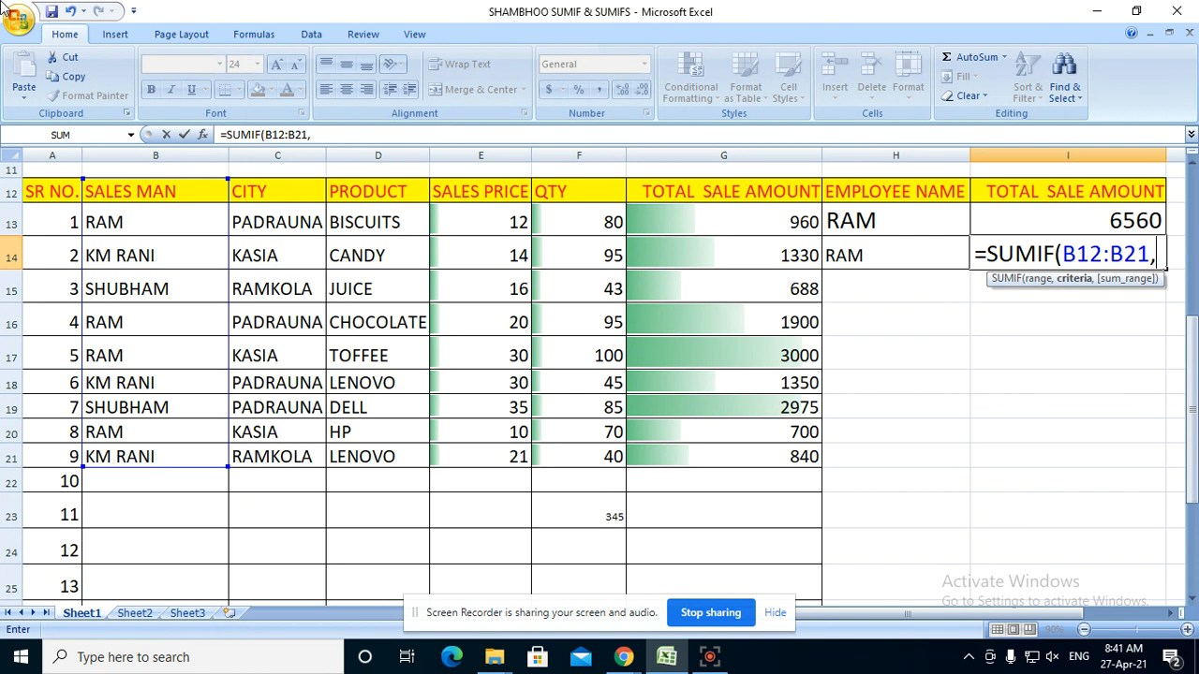
left_click(893, 249)
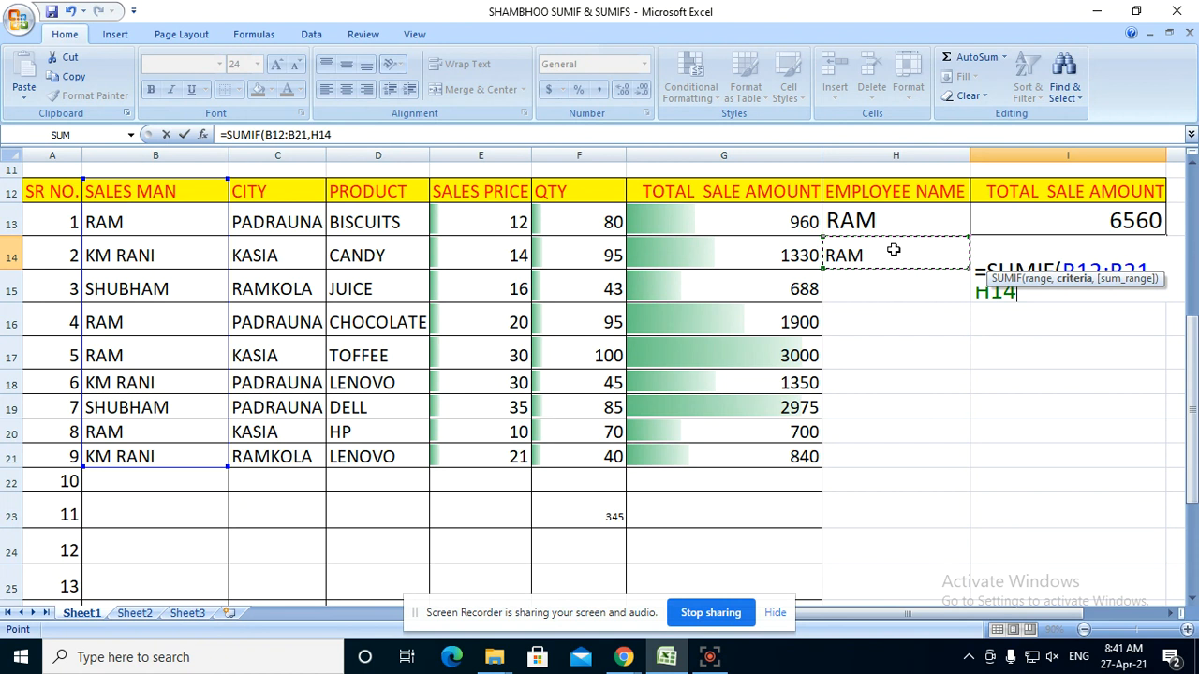
type(",")
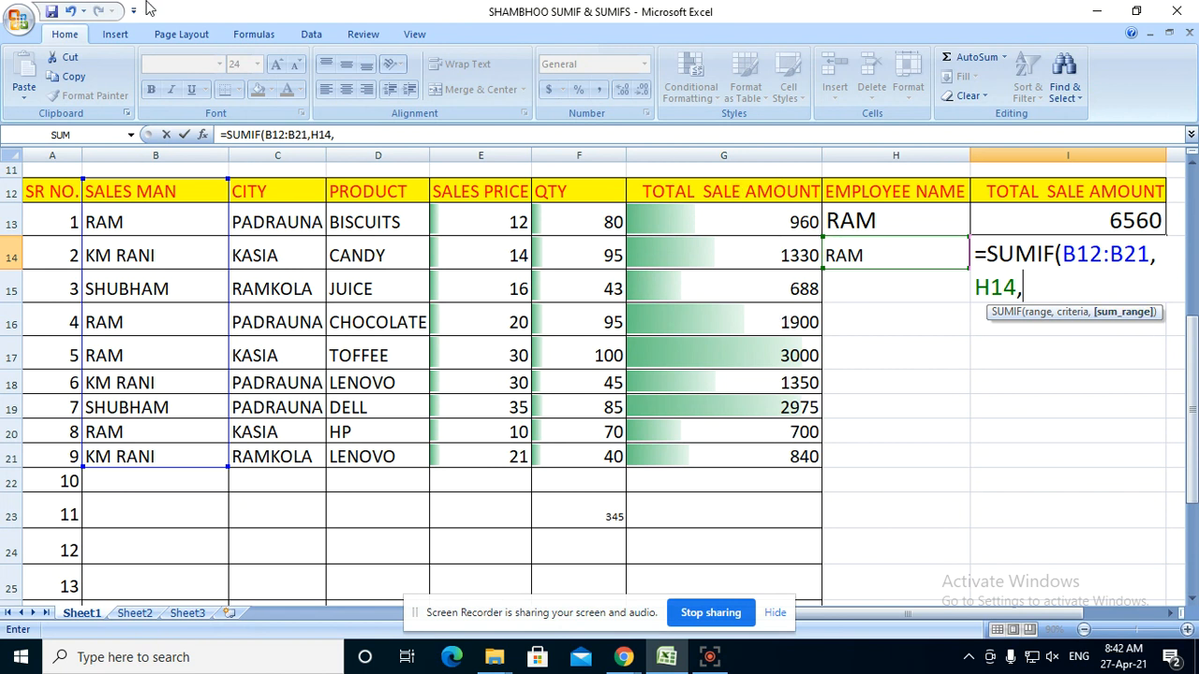
left_click_drag(727, 191, 781, 453)
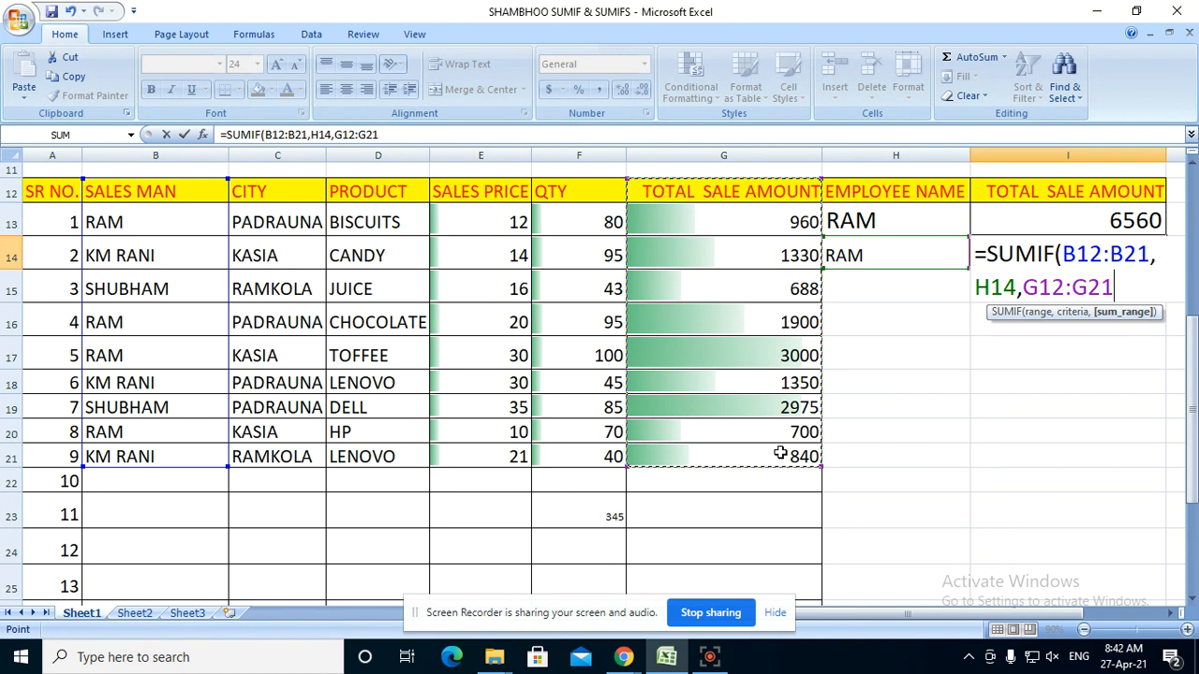
type(")")
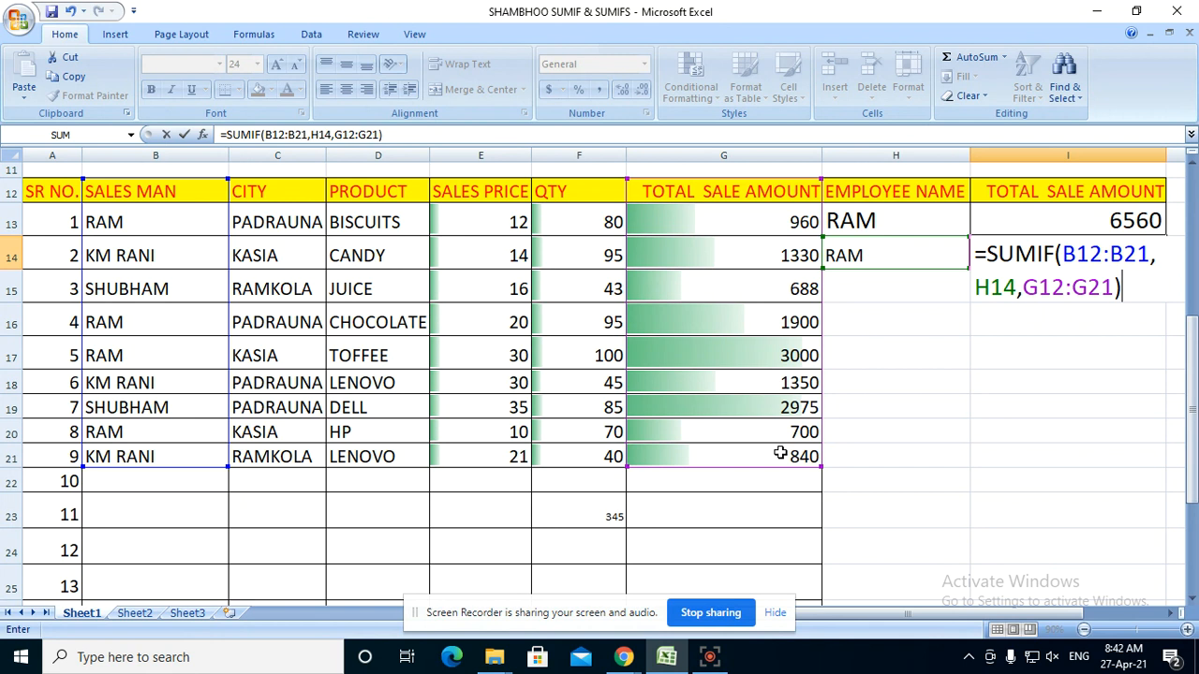
key("Return")
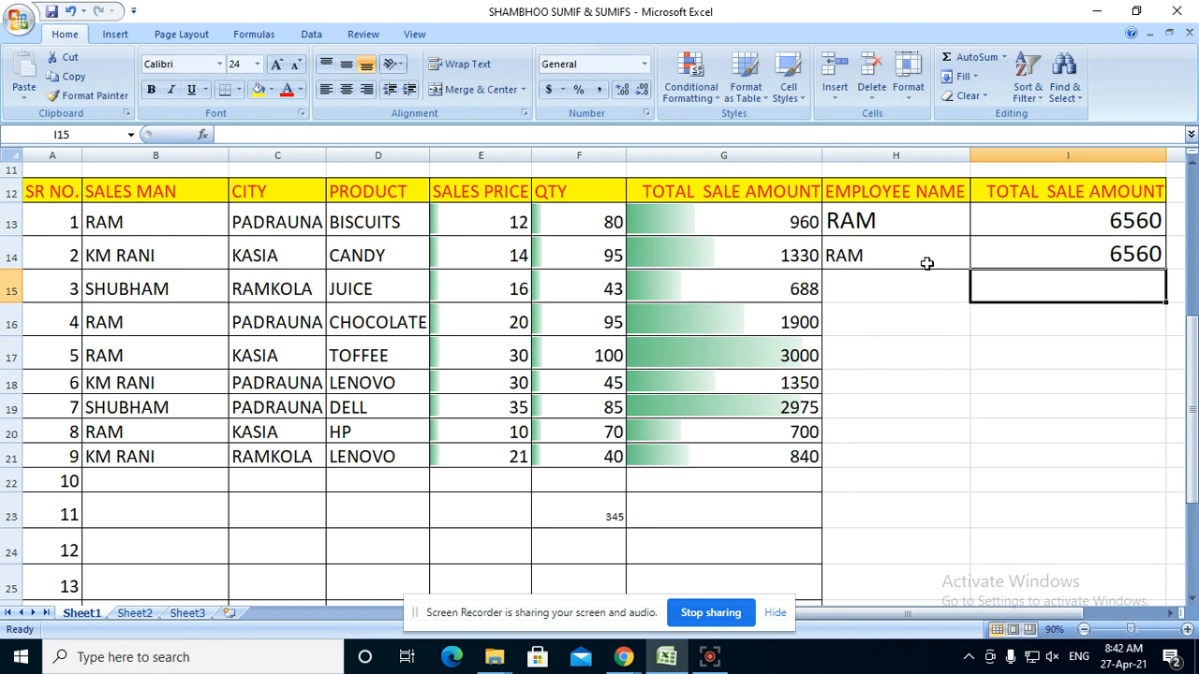
Examine the salesman from H14 in B13, B16, B17 and B20 together with the matching sale amounts in column G.
left_click(871, 259)
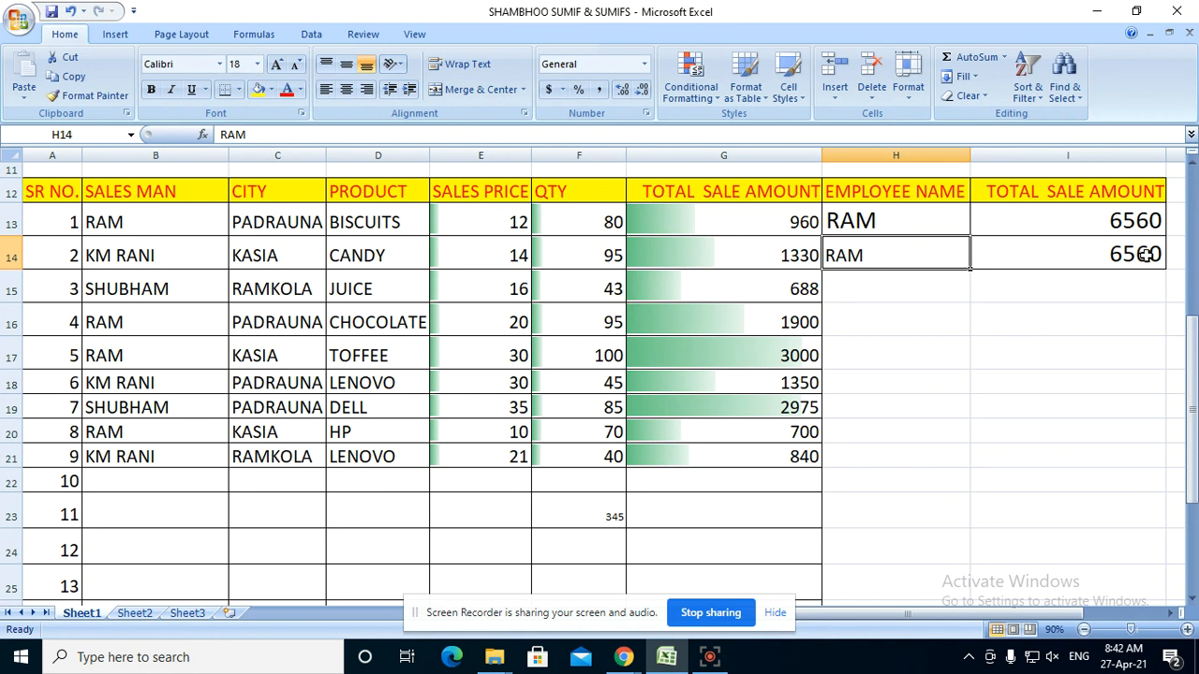
left_click(1068, 373)
left_click(146, 230)
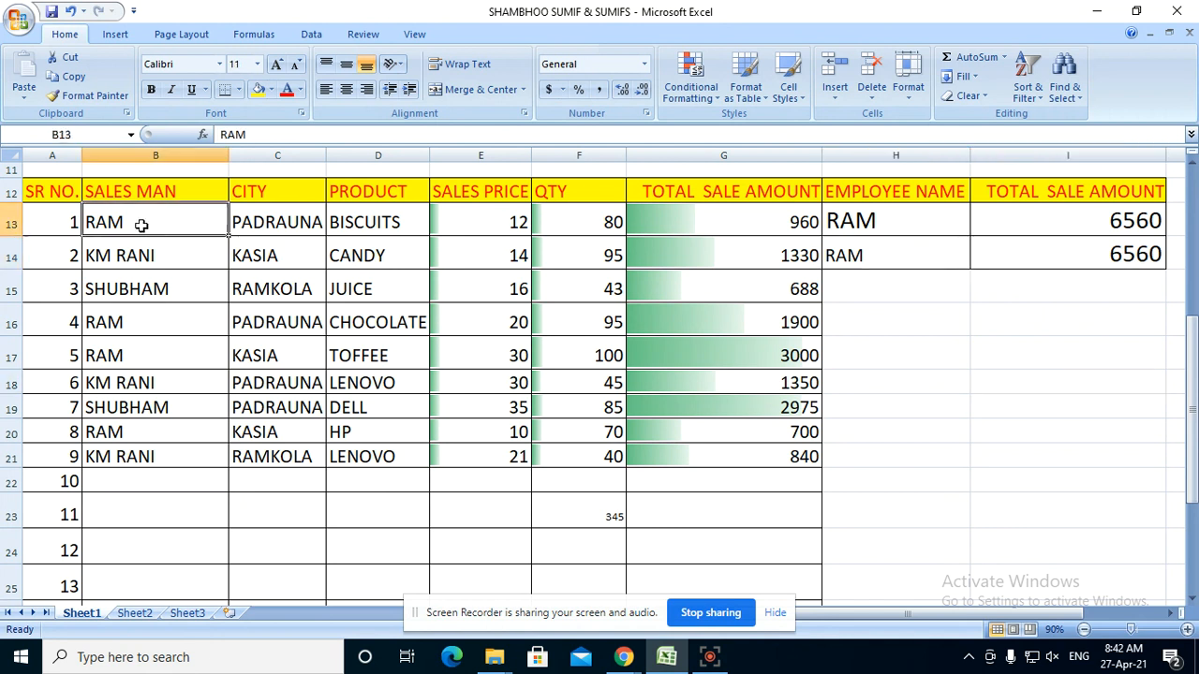
left_click(794, 222)
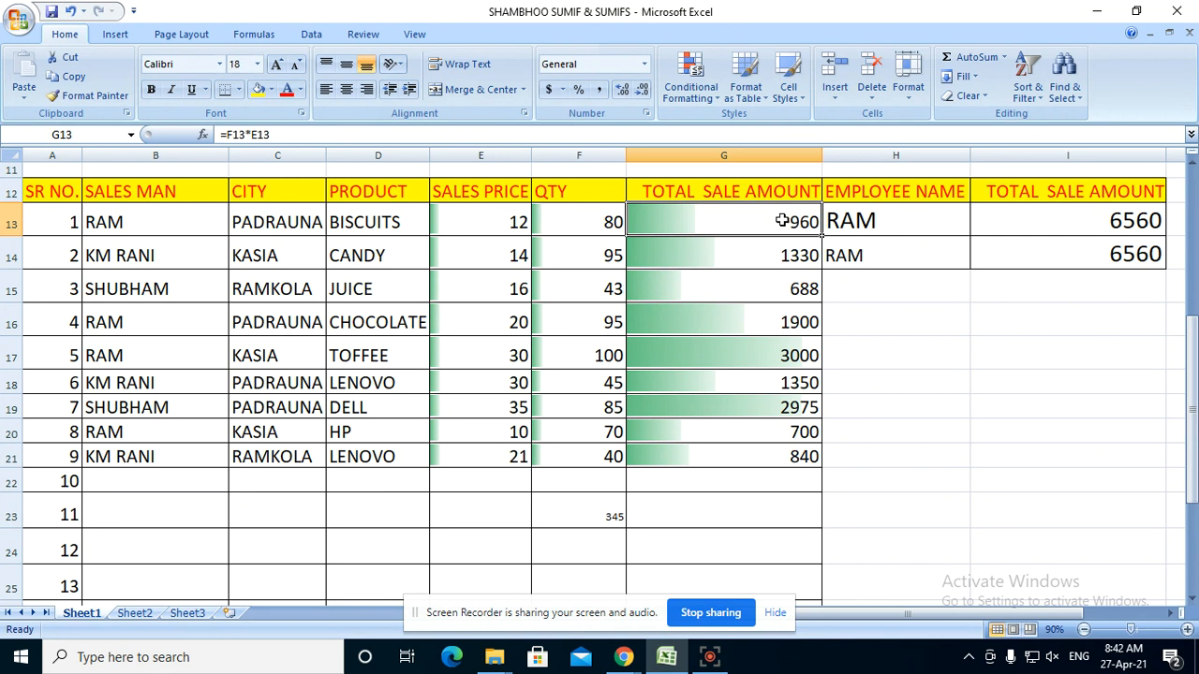
left_click(134, 321)
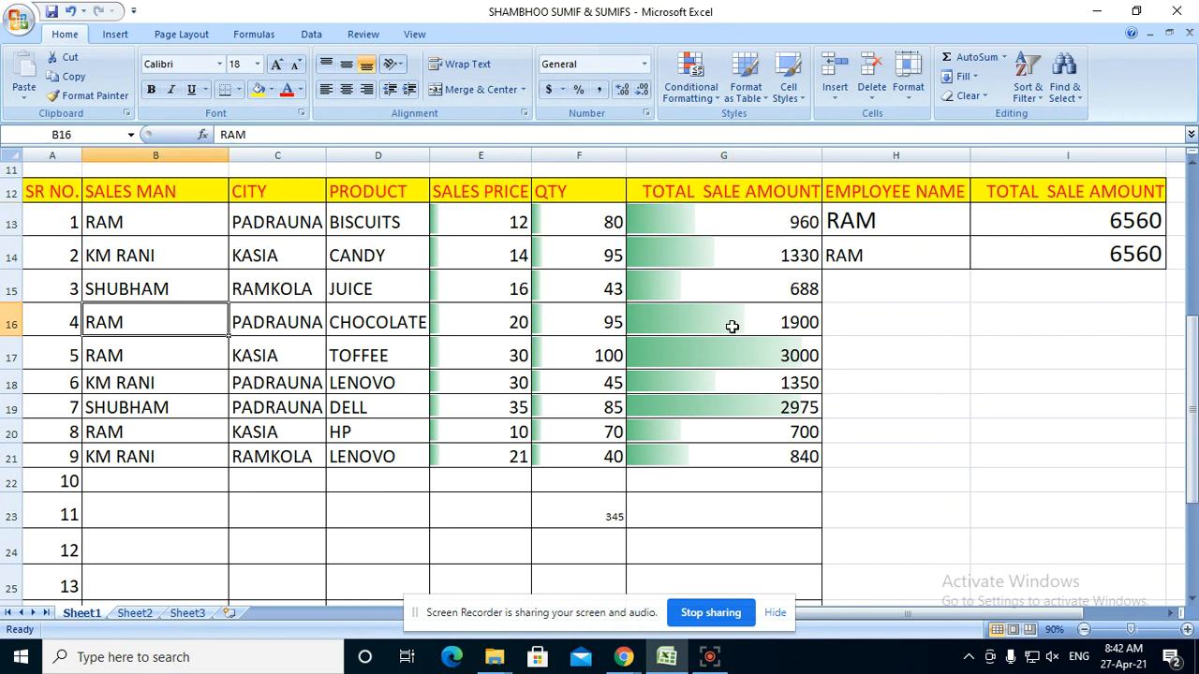
left_click(779, 324)
left_click(125, 433)
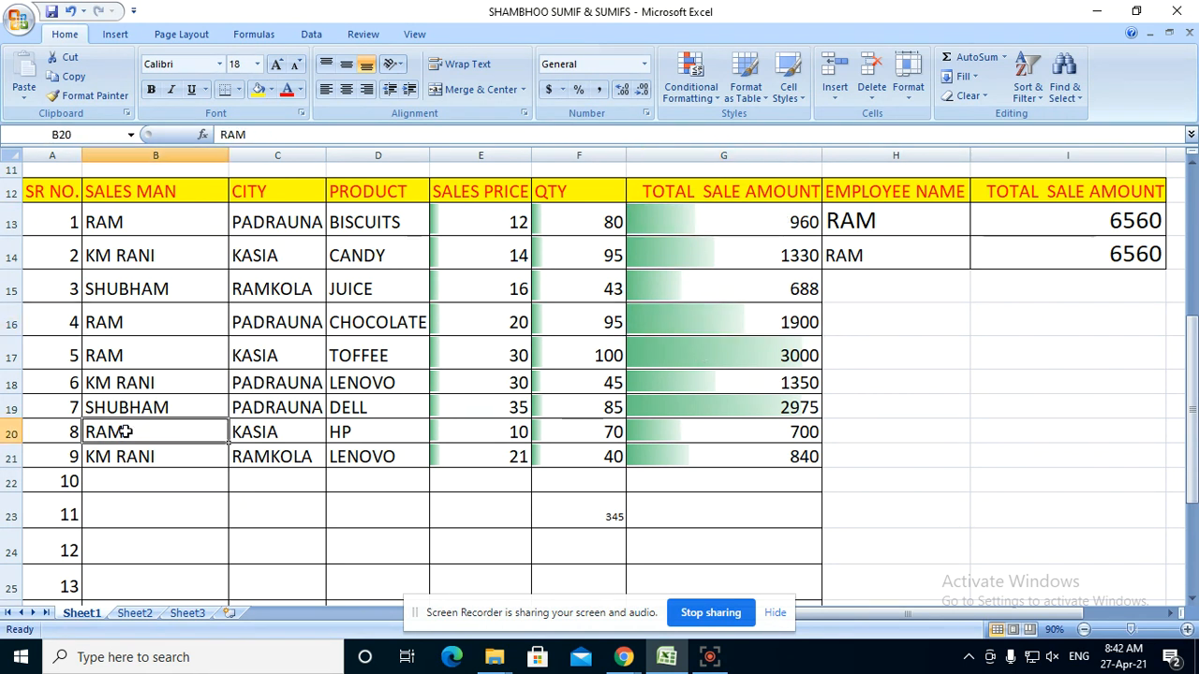
left_click(800, 431)
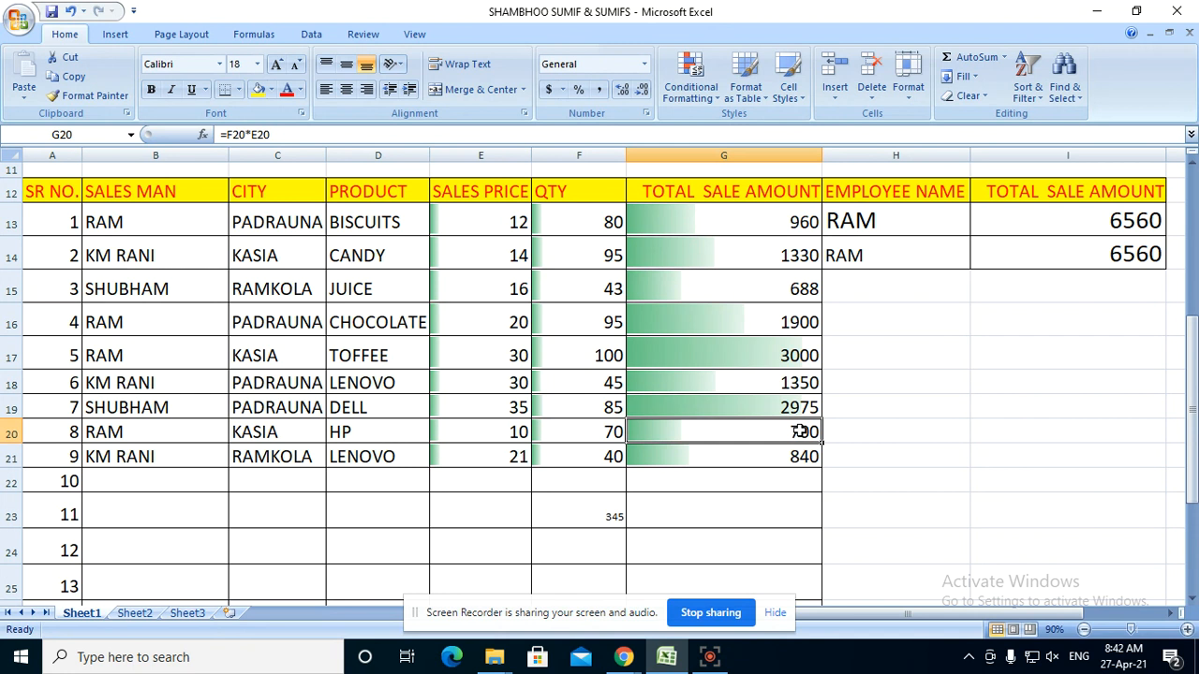
left_click(142, 365)
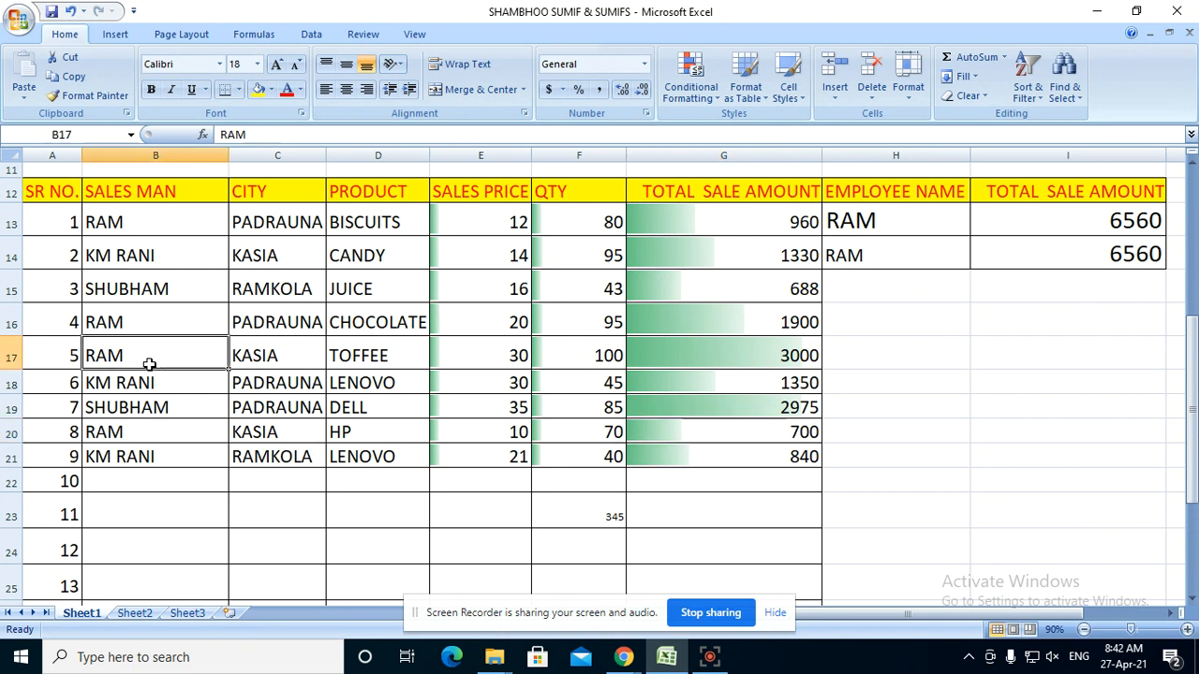
left_click(777, 354)
Review the sale amounts in G13:G21 and trace rows 13, 16, 17 and 20 from salesman name to amount again.
left_click(764, 221)
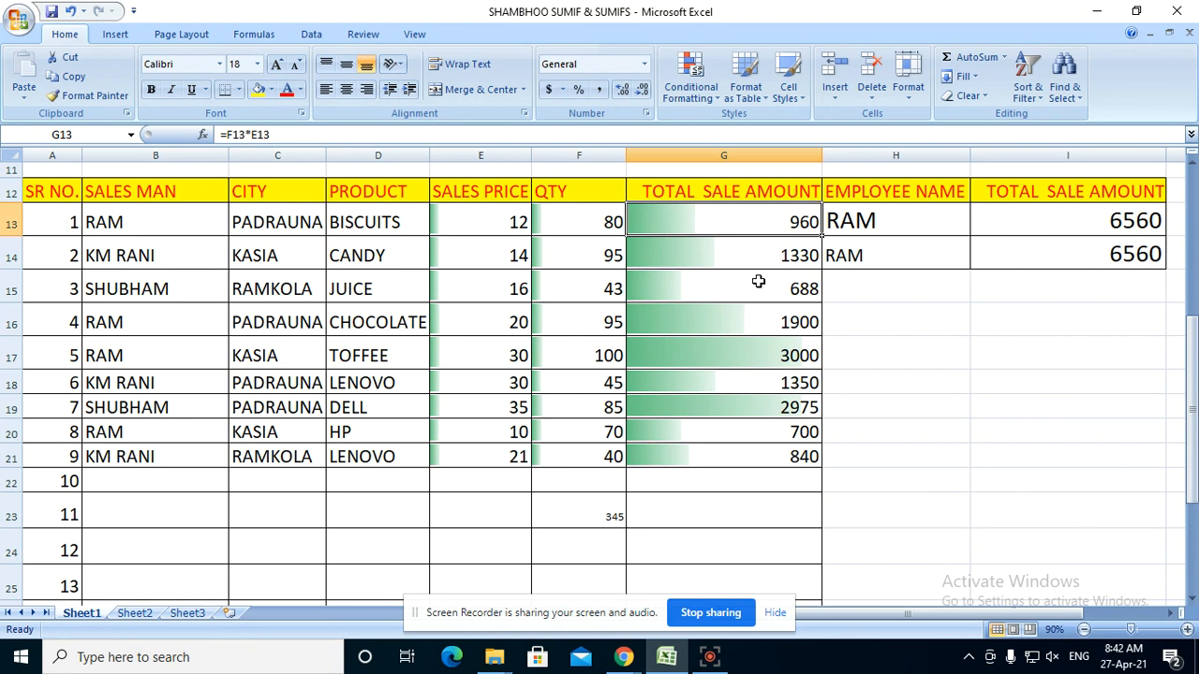
left_click_drag(759, 225, 740, 455)
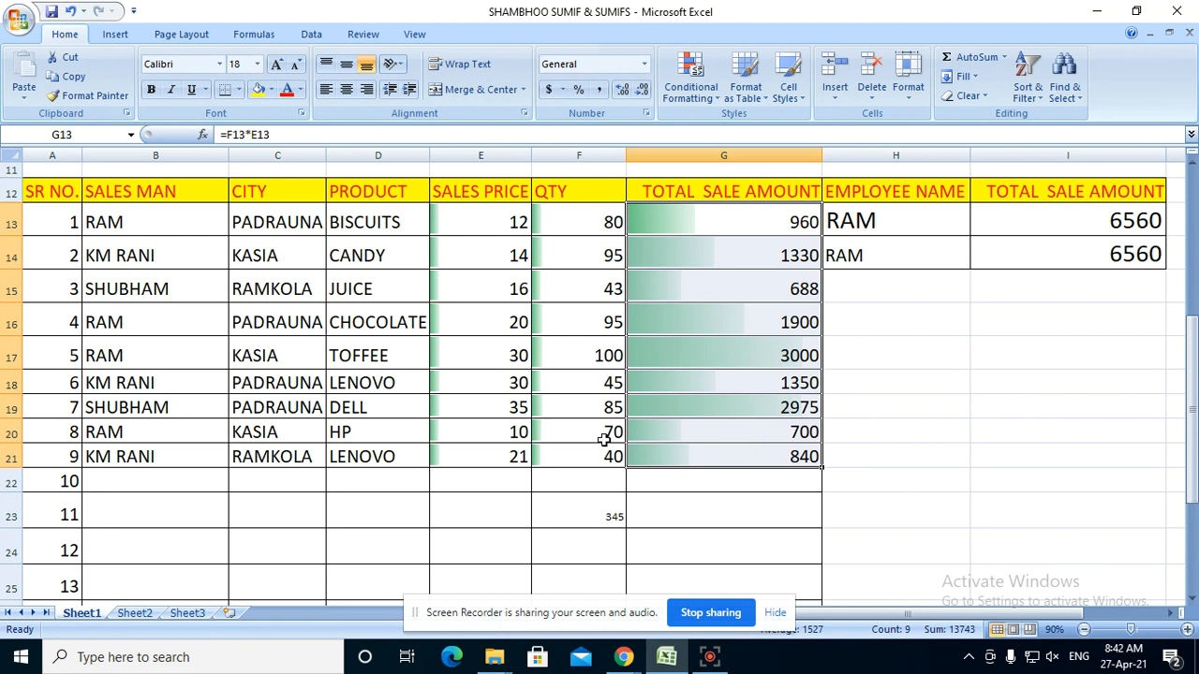
left_click(134, 230)
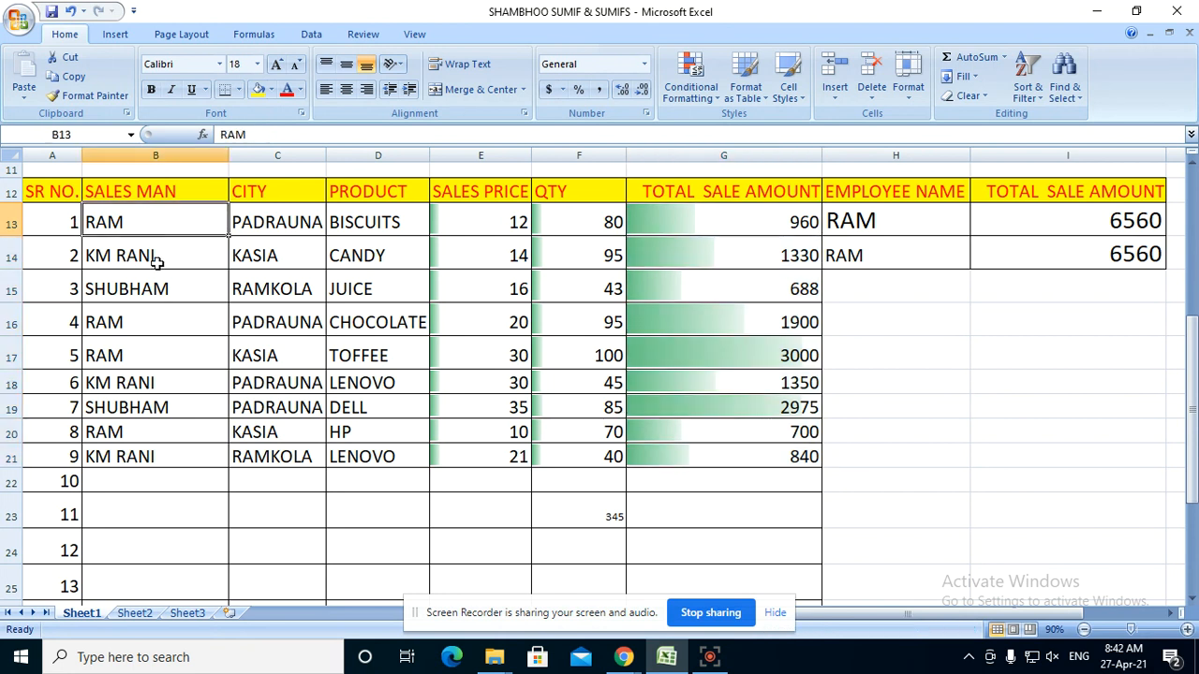
left_click(720, 222)
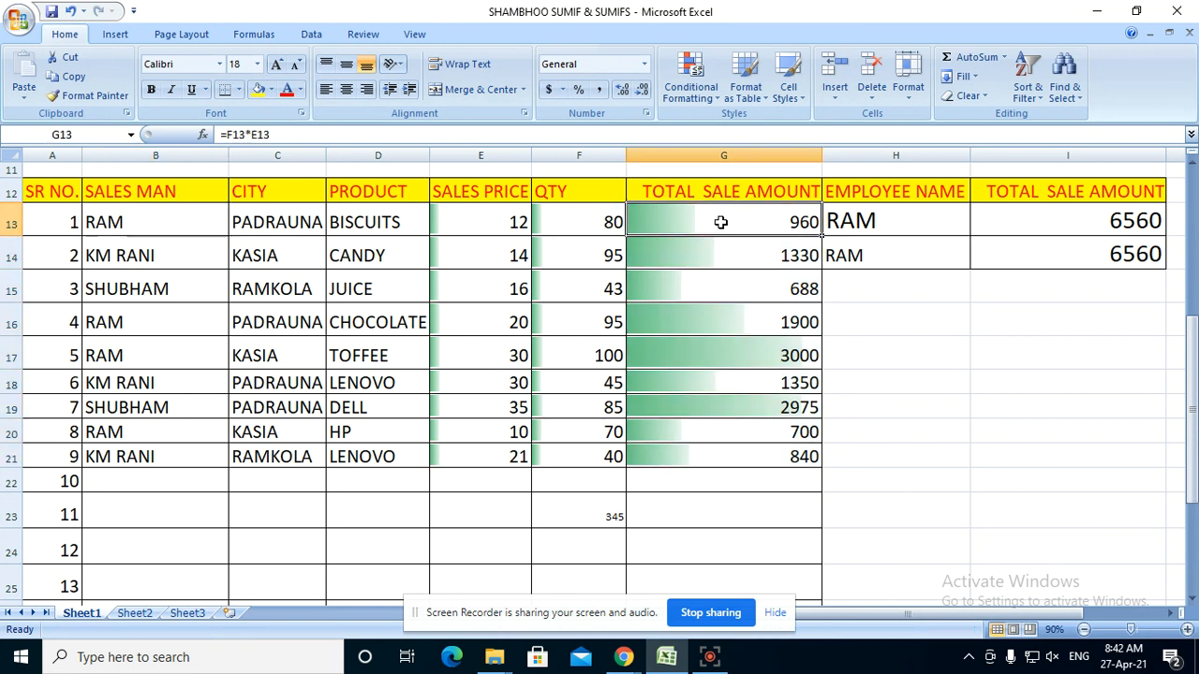
left_click(175, 322)
left_click(683, 315)
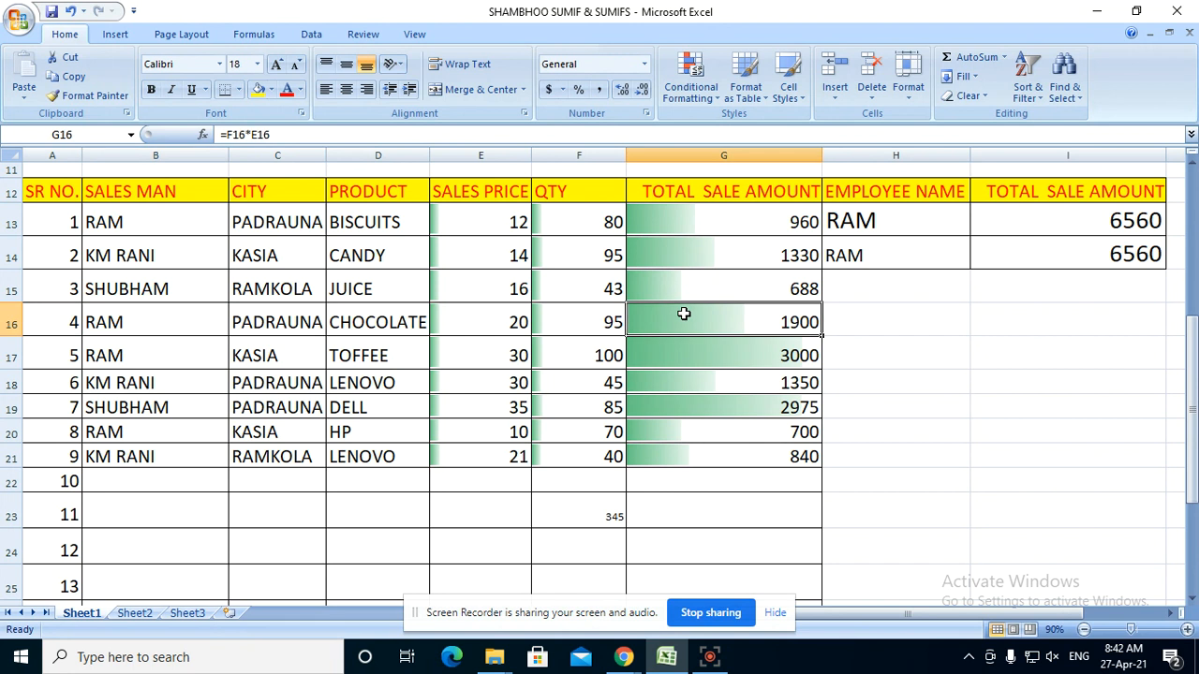
left_click(106, 360)
left_click(744, 345)
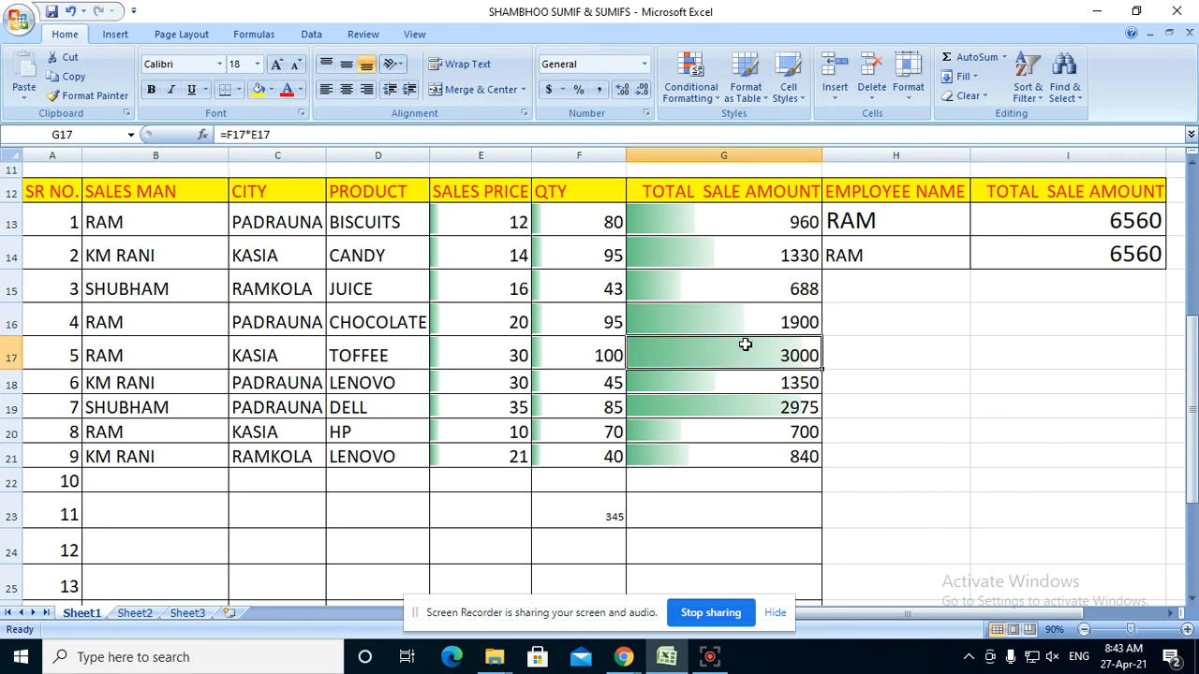
left_click(101, 427)
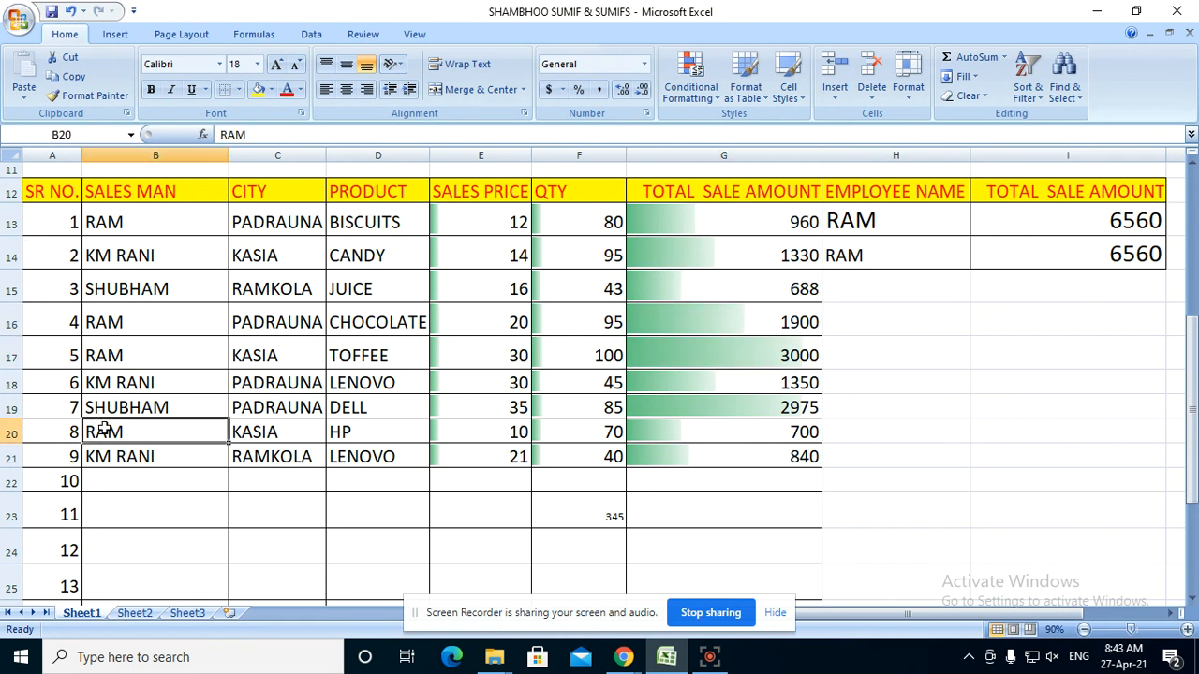
left_click(740, 421)
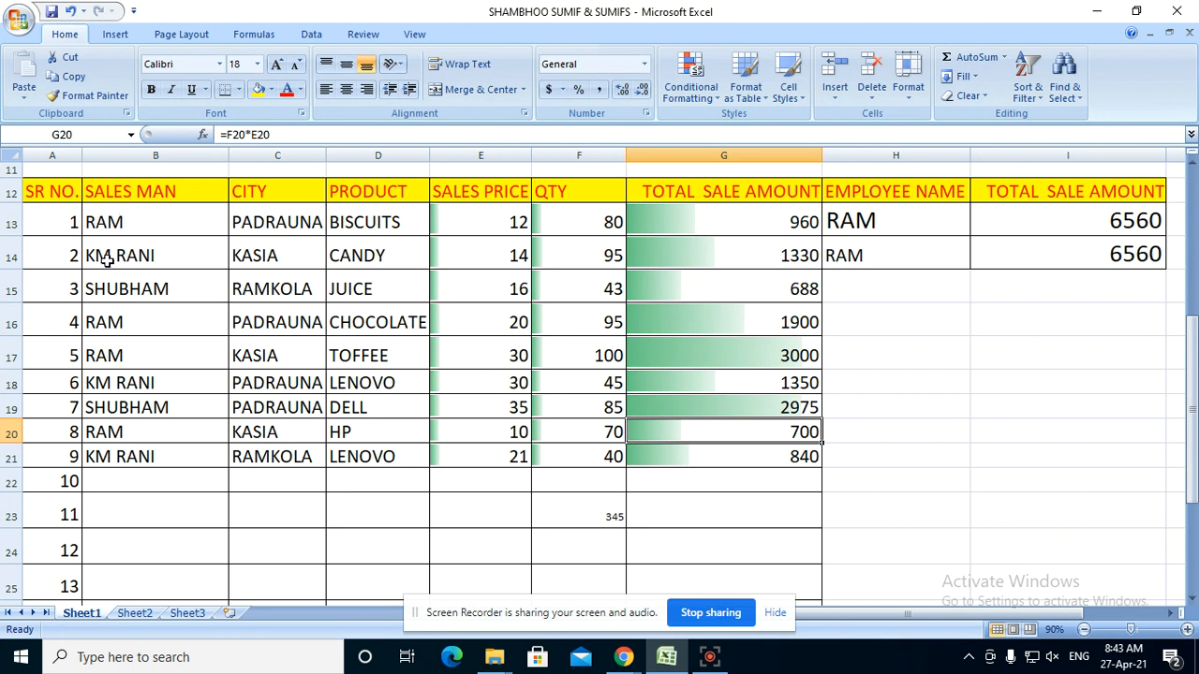
Replace the employee name in H14 with the salesman name shown in B14.
left_click(887, 262)
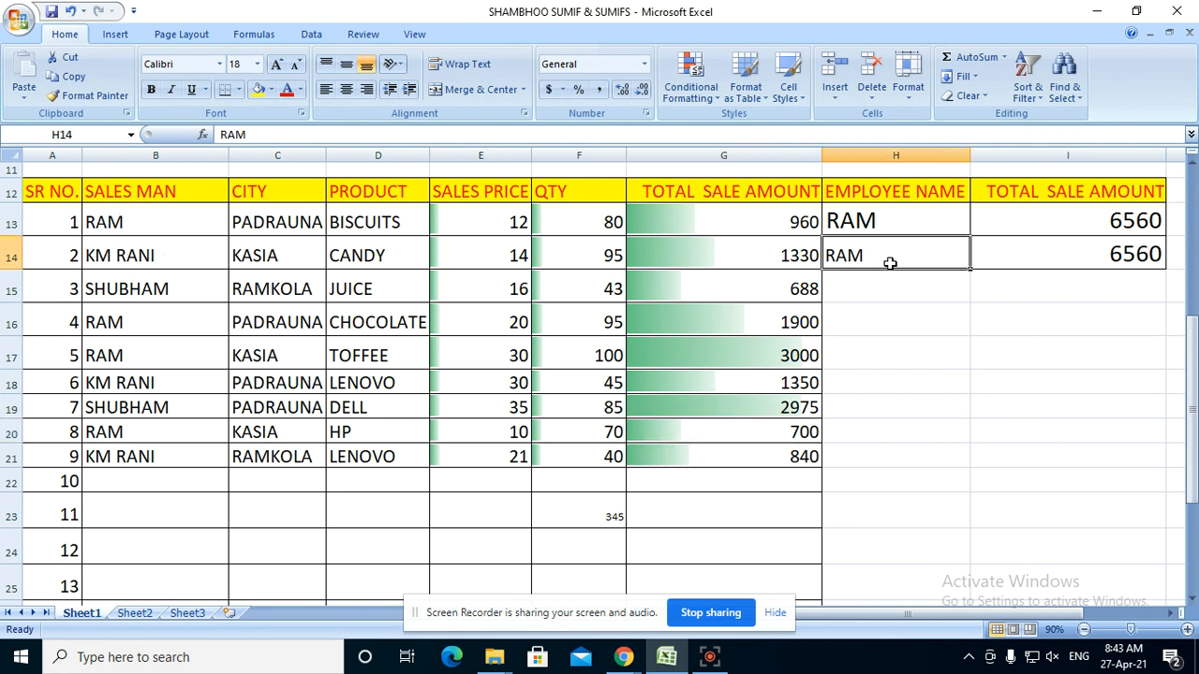
type("KM RANI")
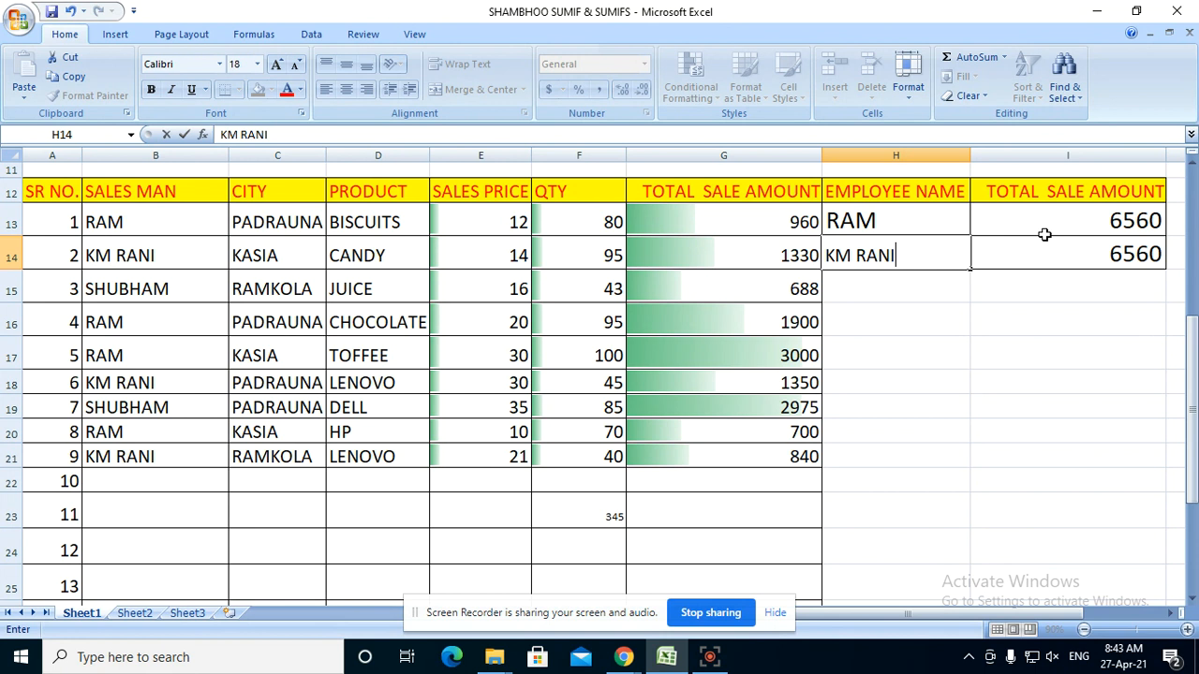
key("Return")
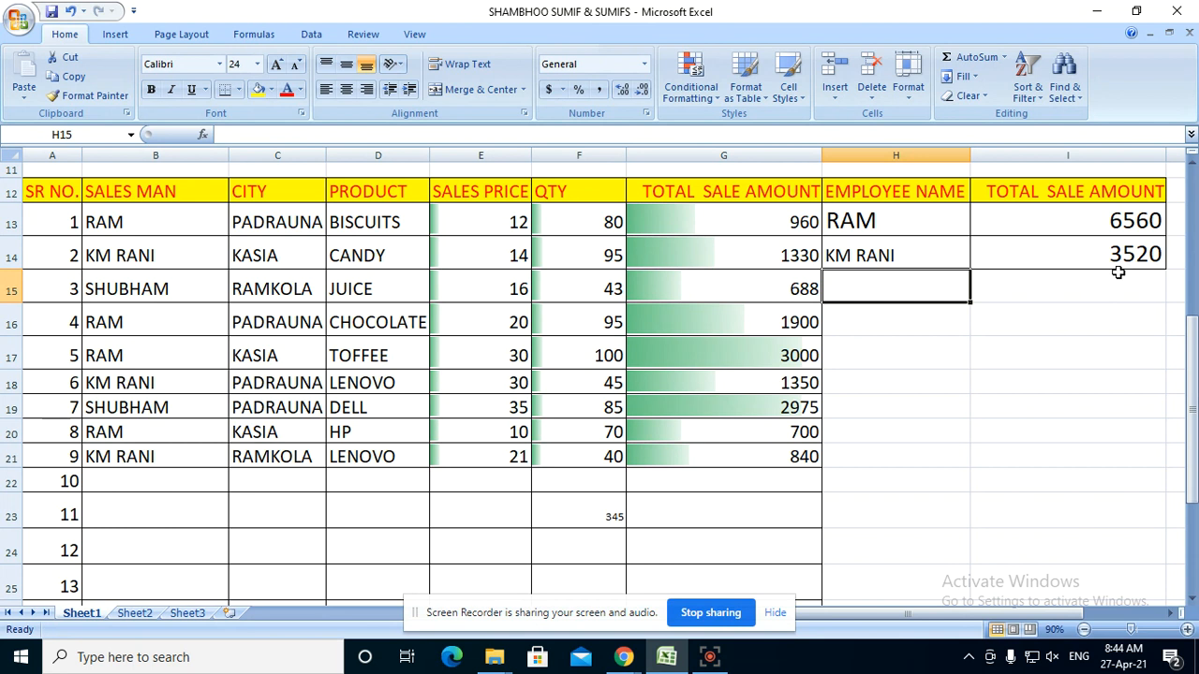
Change the employee name in H14 to the salesman name shown in B15.
left_click(923, 246)
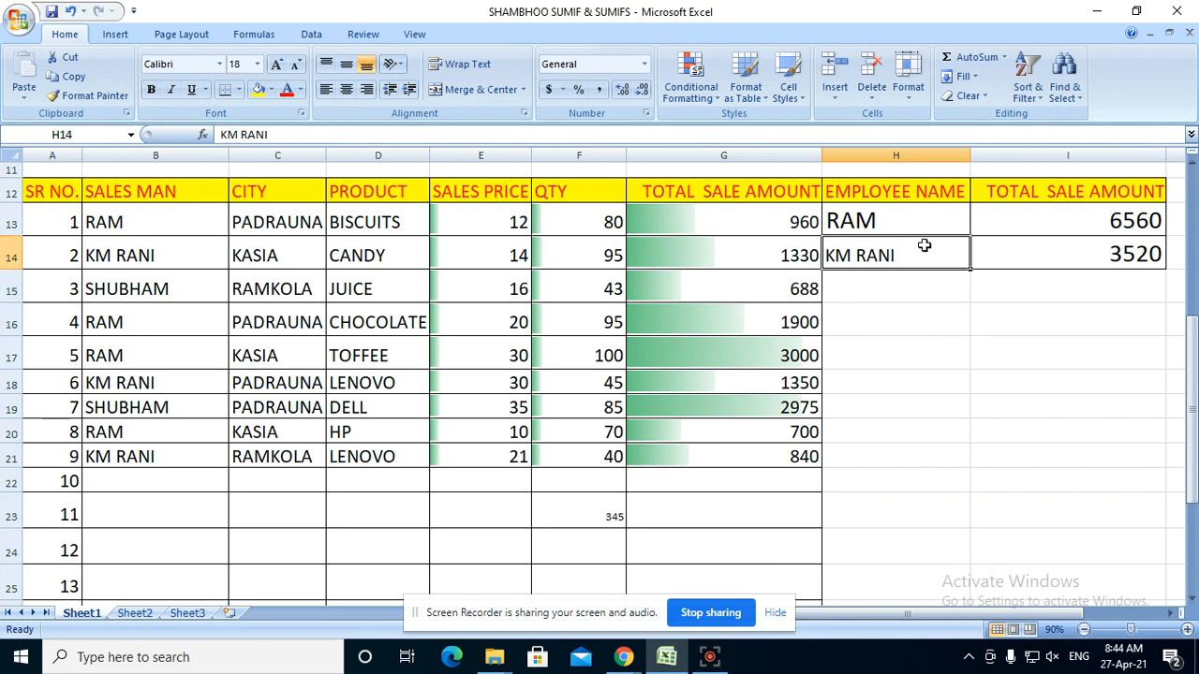
type("SHUBA")
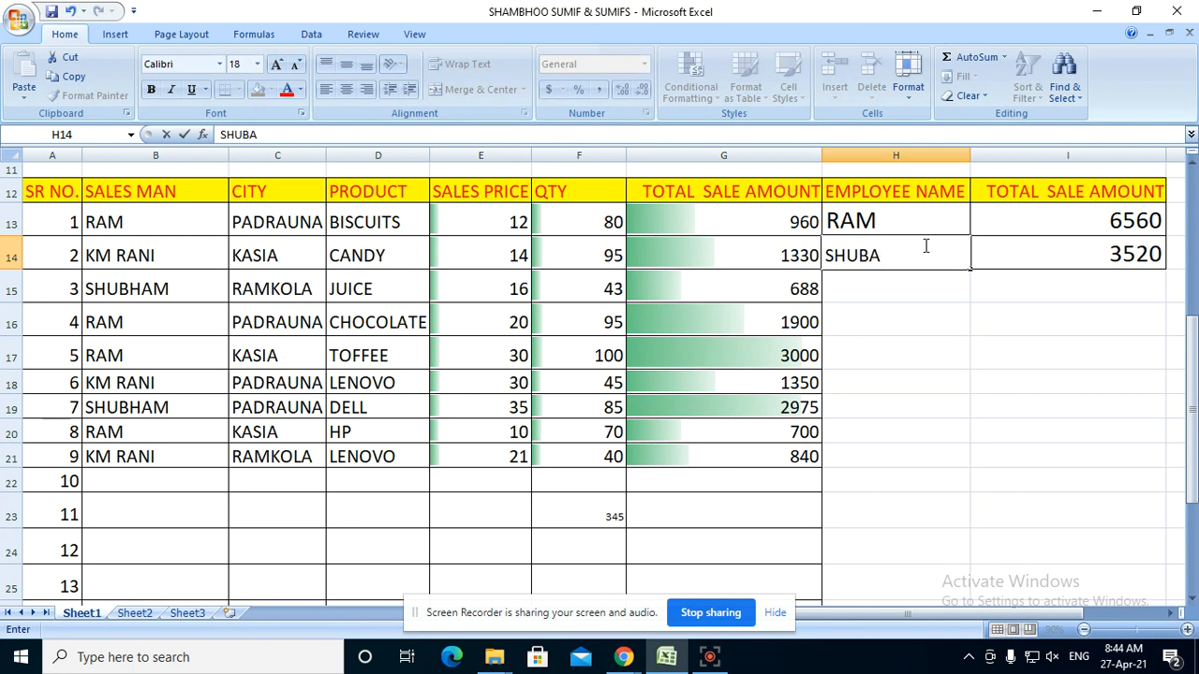
key("BackSpace")
type("HAM")
key("Return")
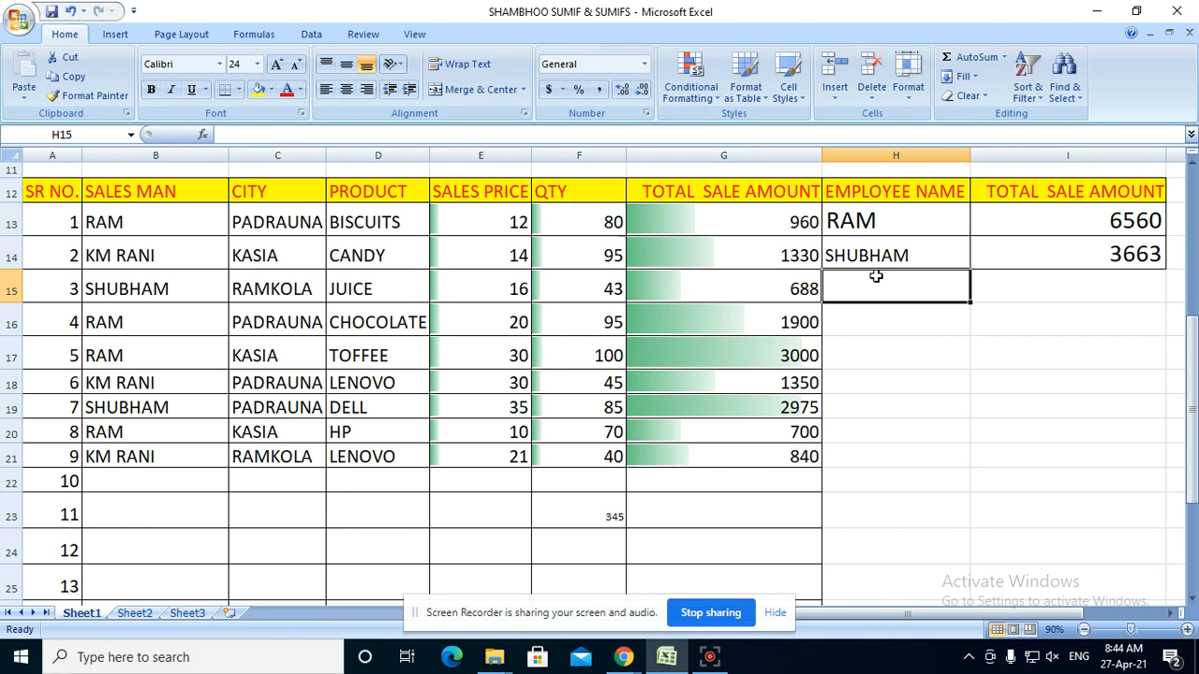
Copy the salesman name from B13 into H15 under EMPLOYEE NAME.
left_click(1012, 286)
left_click(916, 283)
left_click_drag(139, 223, 146, 455)
left_click(127, 226)
right_click(131, 228)
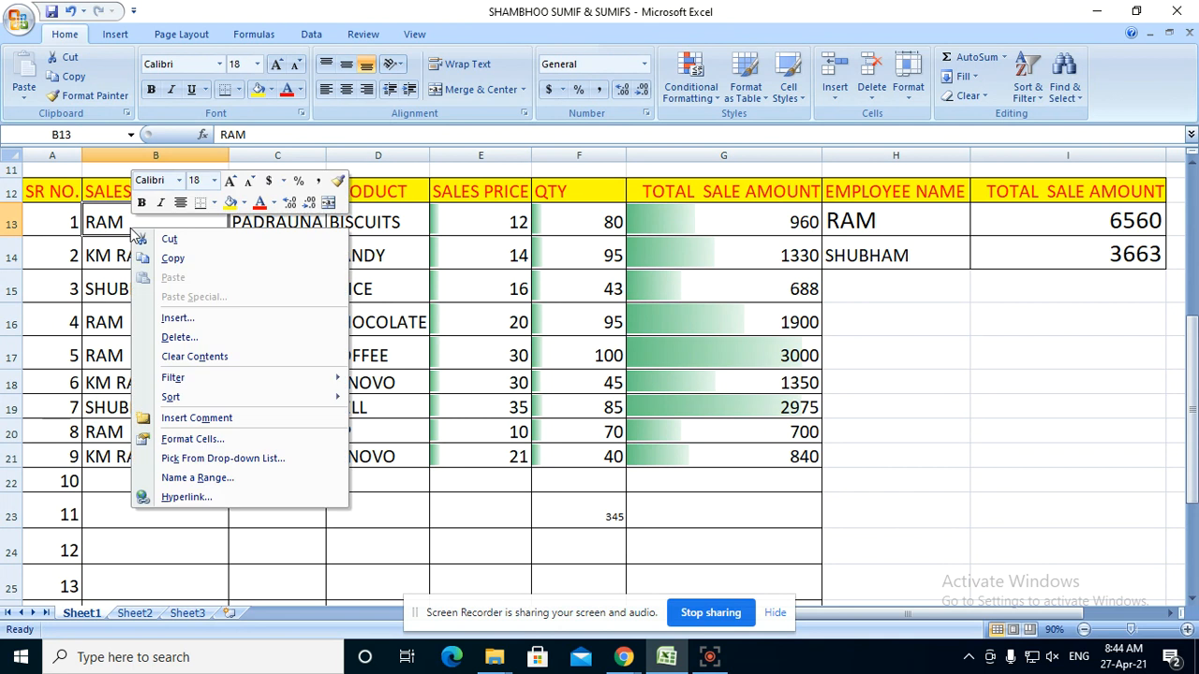
left_click(114, 222)
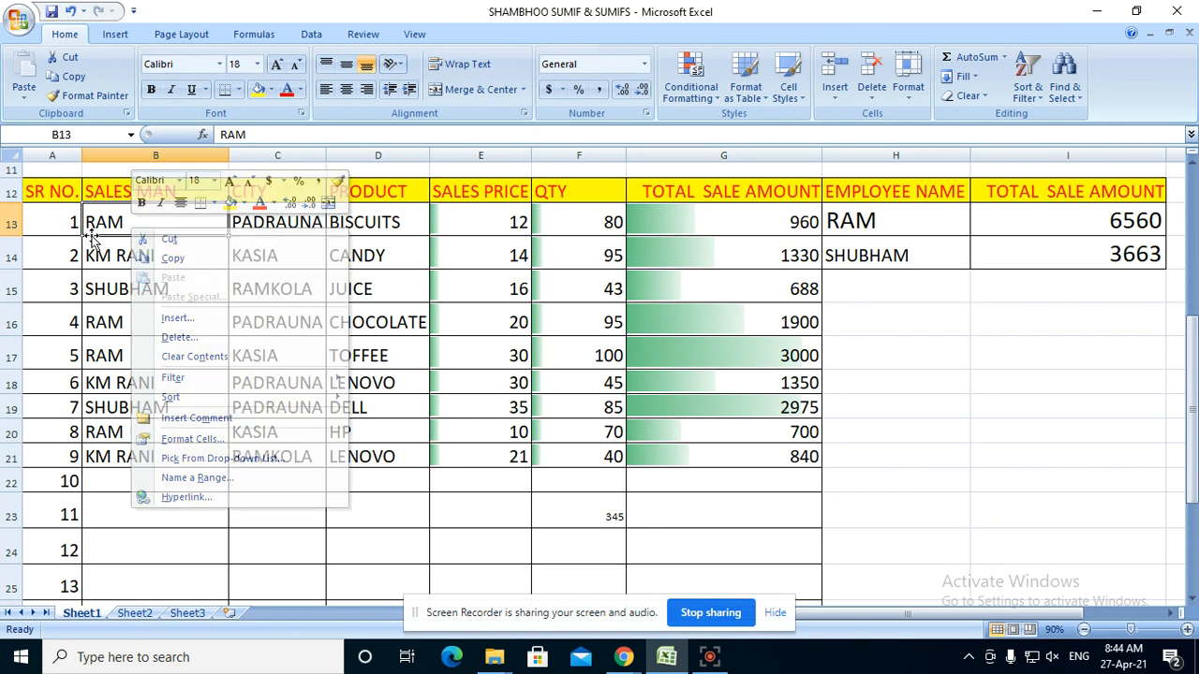
right_click(131, 221)
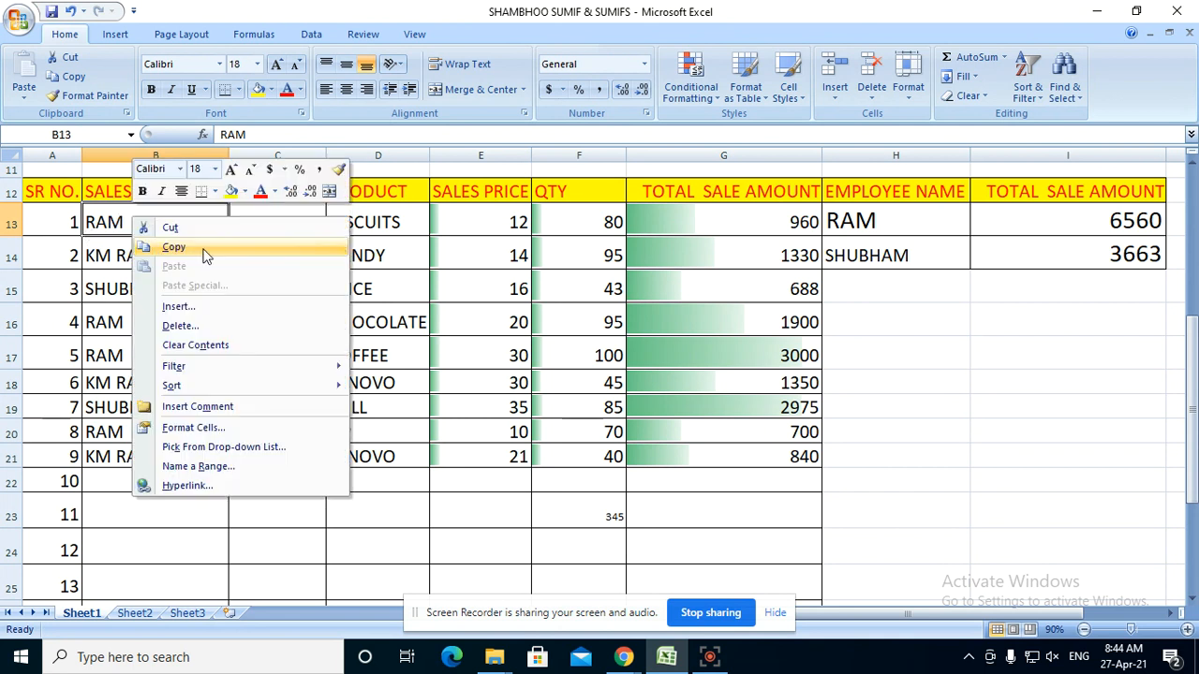
left_click(205, 249)
left_click(867, 291)
right_click(867, 291)
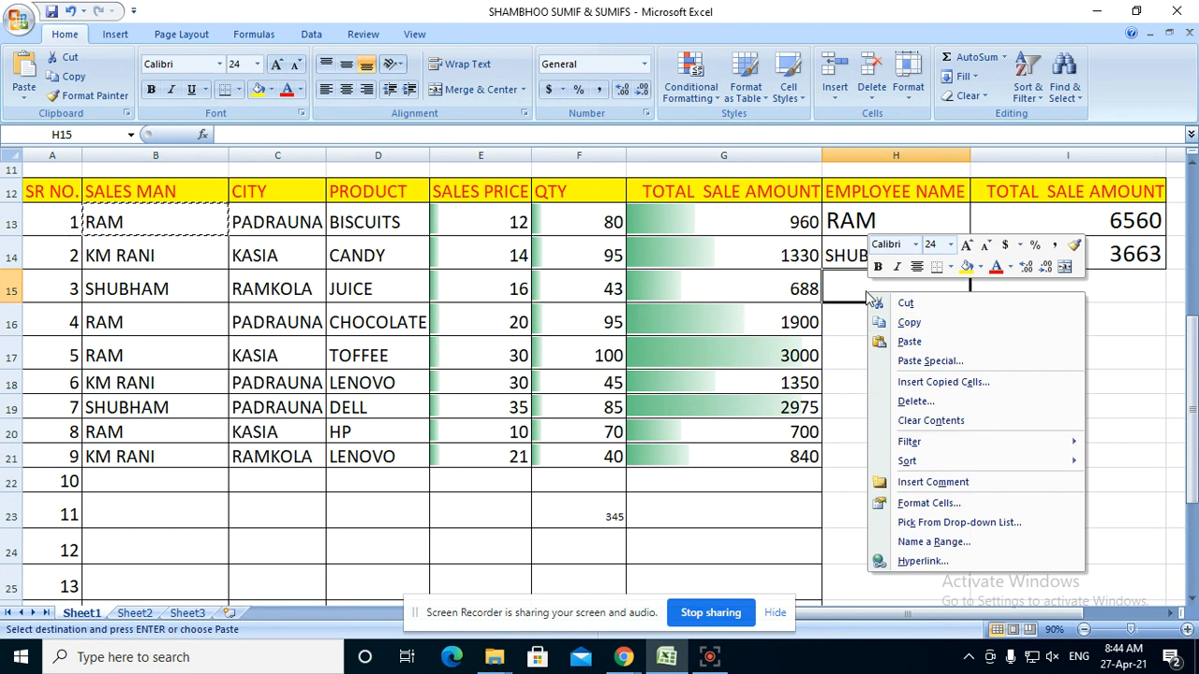
left_click(906, 343)
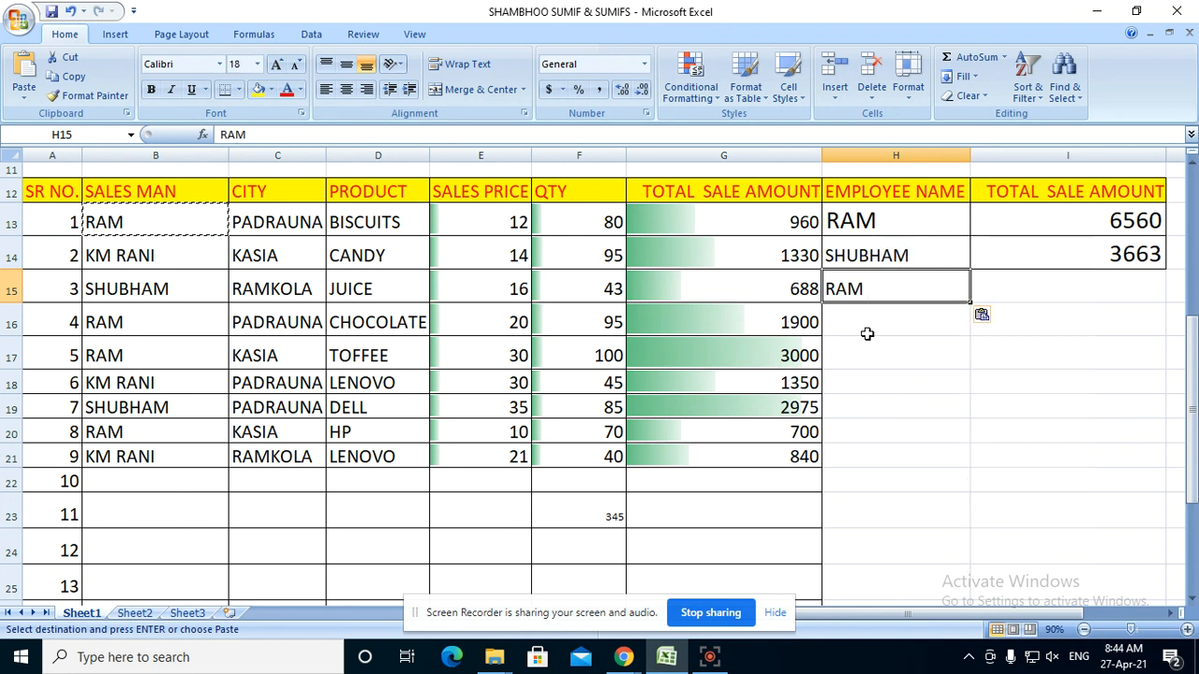
Start a SUMIF formula in I15 with the SALES MAN column, B12:B21, as its range.
left_click(1091, 289)
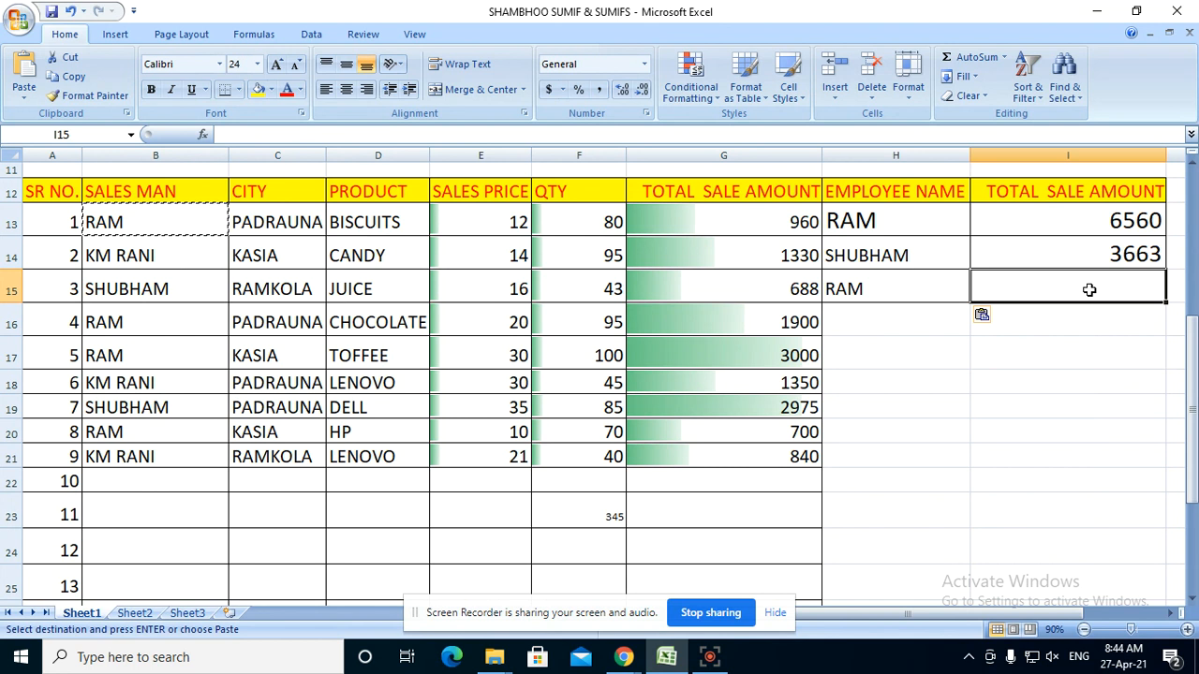
type("=SU")
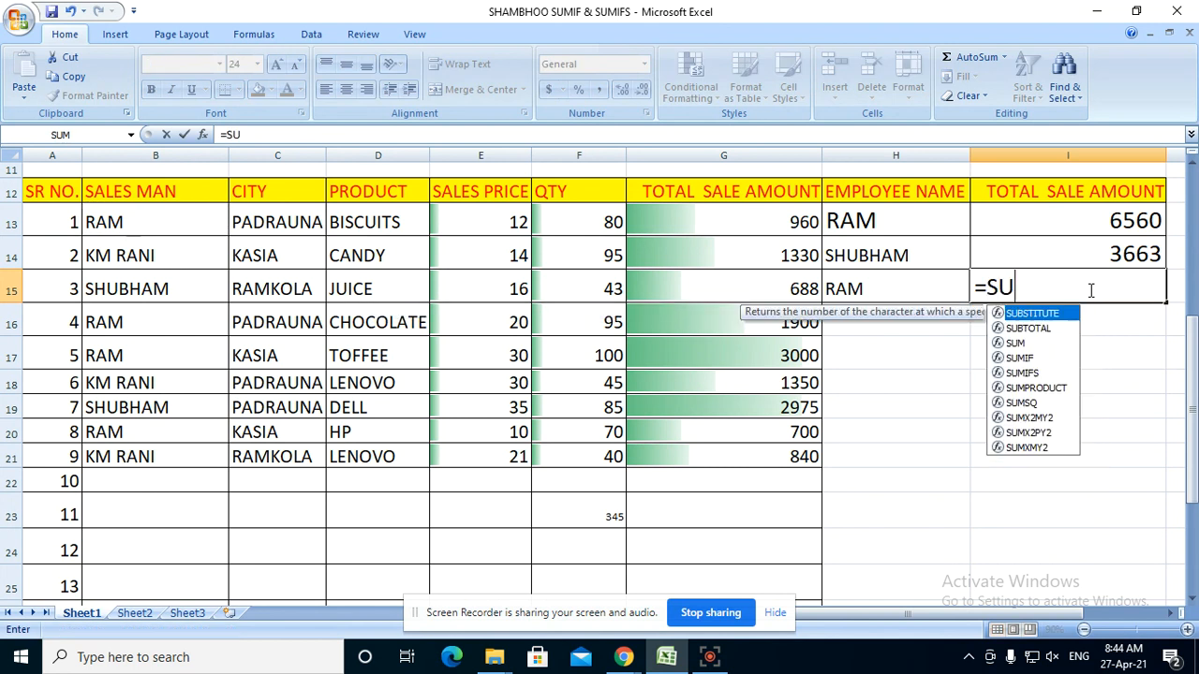
type("MIF")
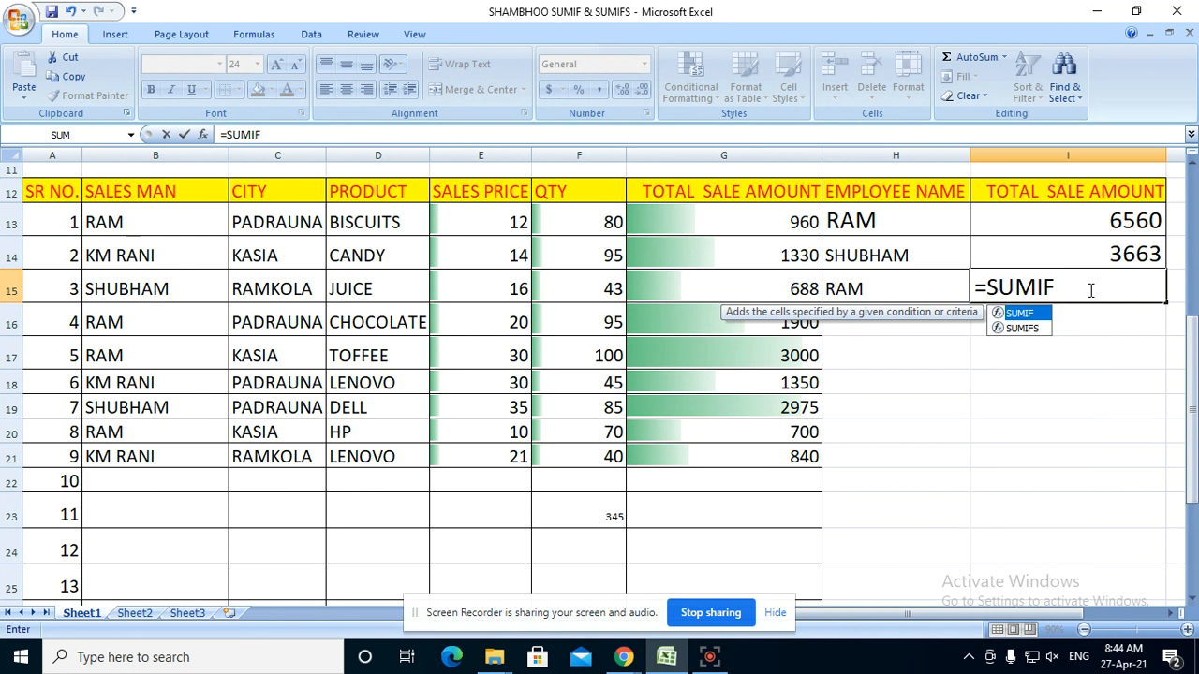
type("(")
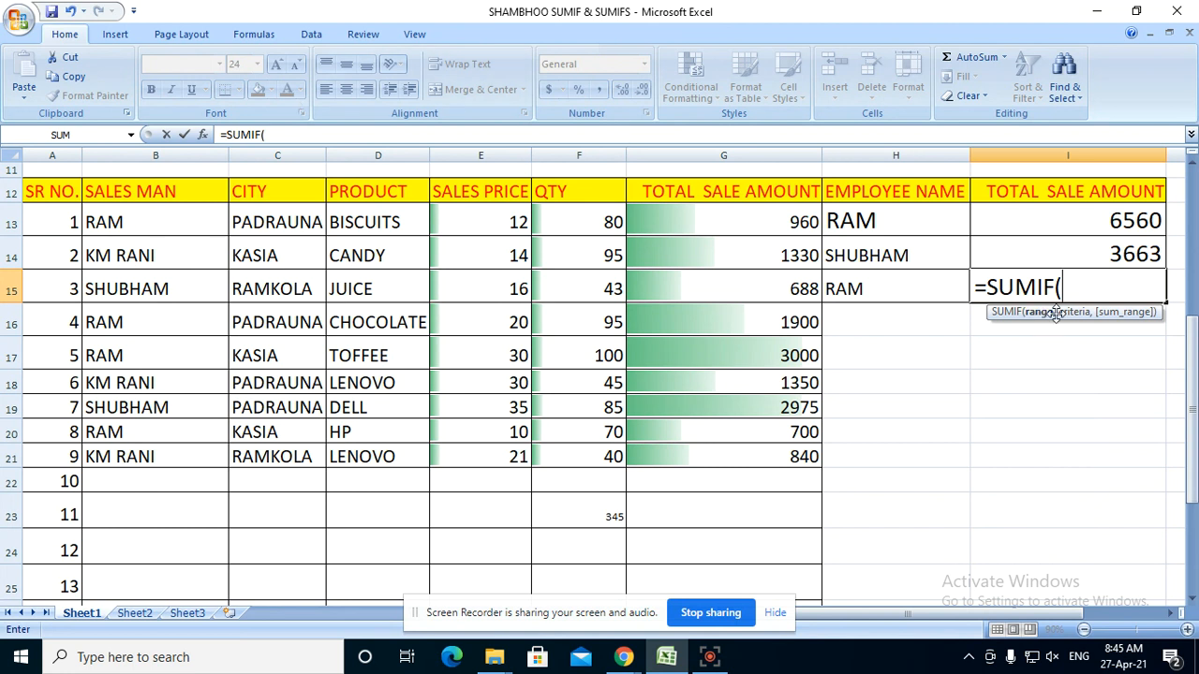
left_click(109, 194)
left_click_drag(109, 195, 125, 458)
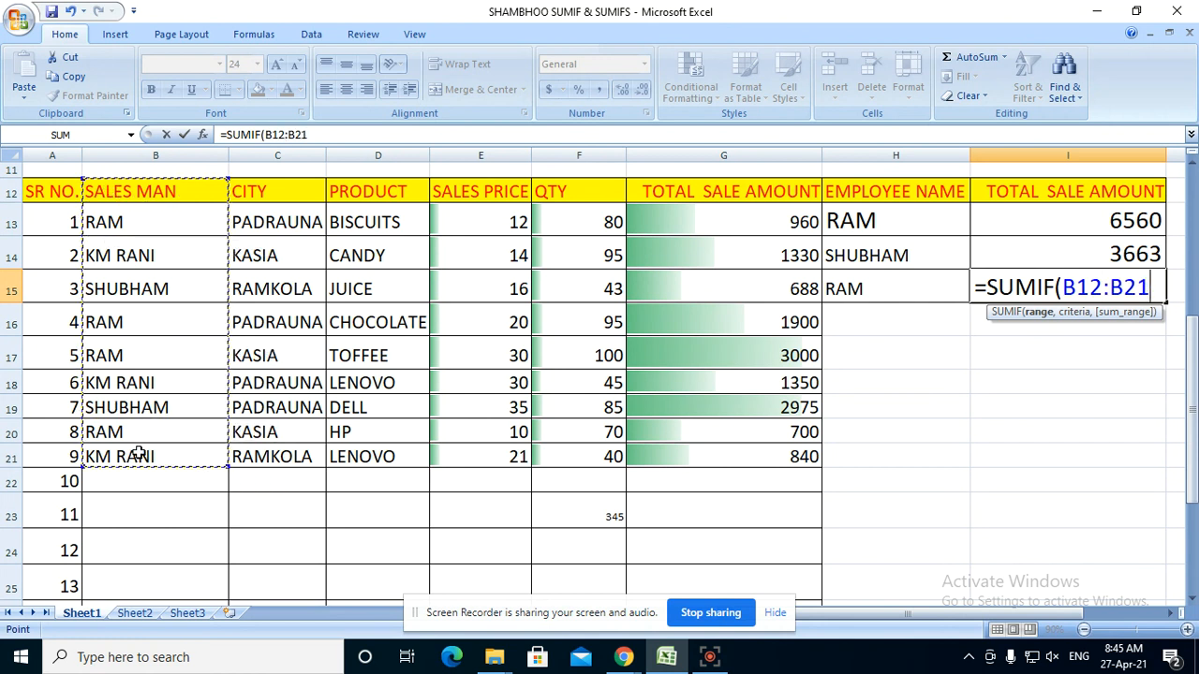
Complete the I15 formula as =SUMIF(B12:B21,H15,G12:G21), with H15 as criteria and the TOTAL SALE AMOUNT column as sum range.
type(",")
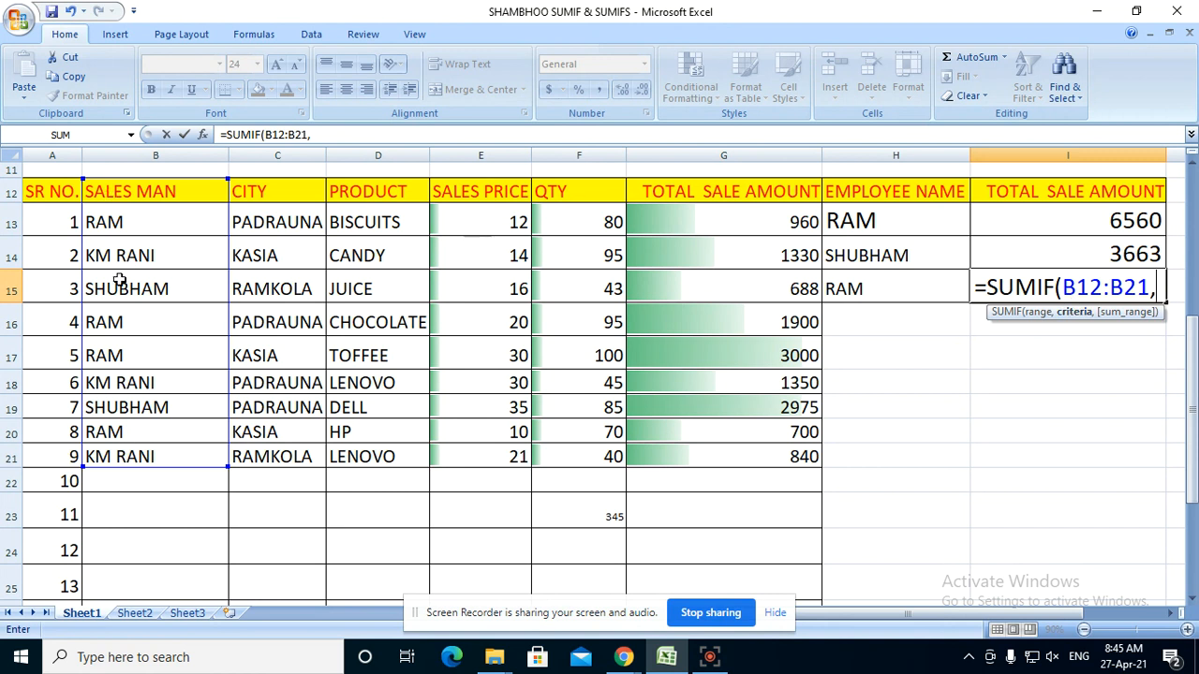
left_click(834, 281)
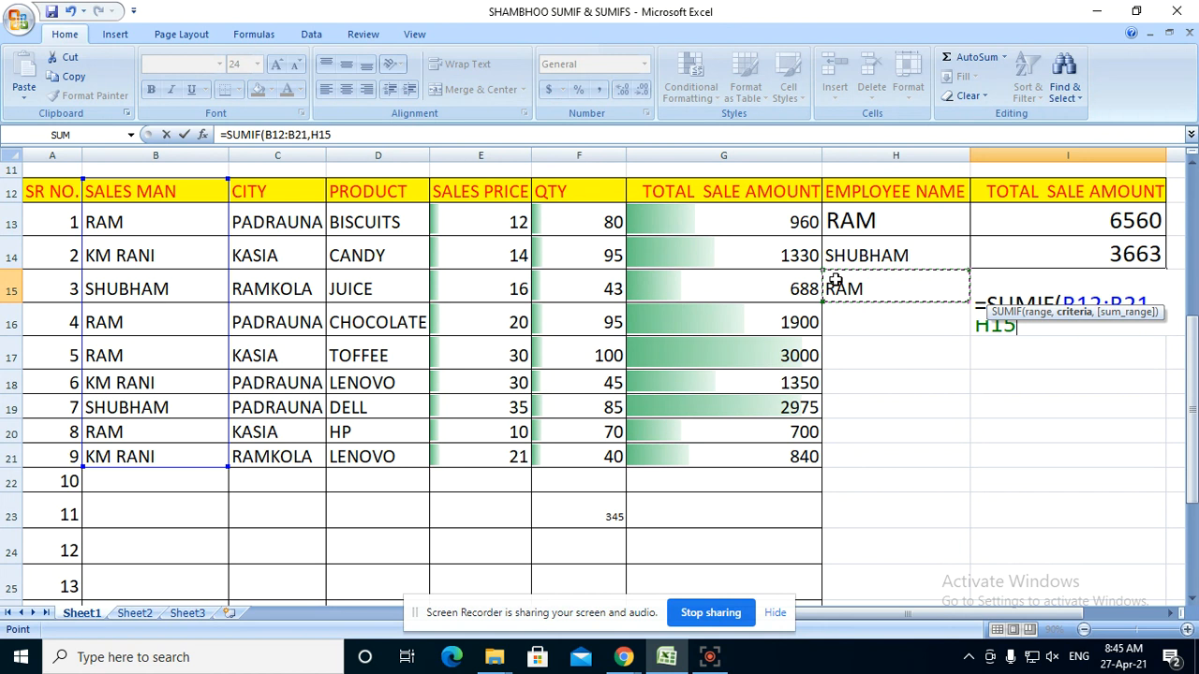
type(",")
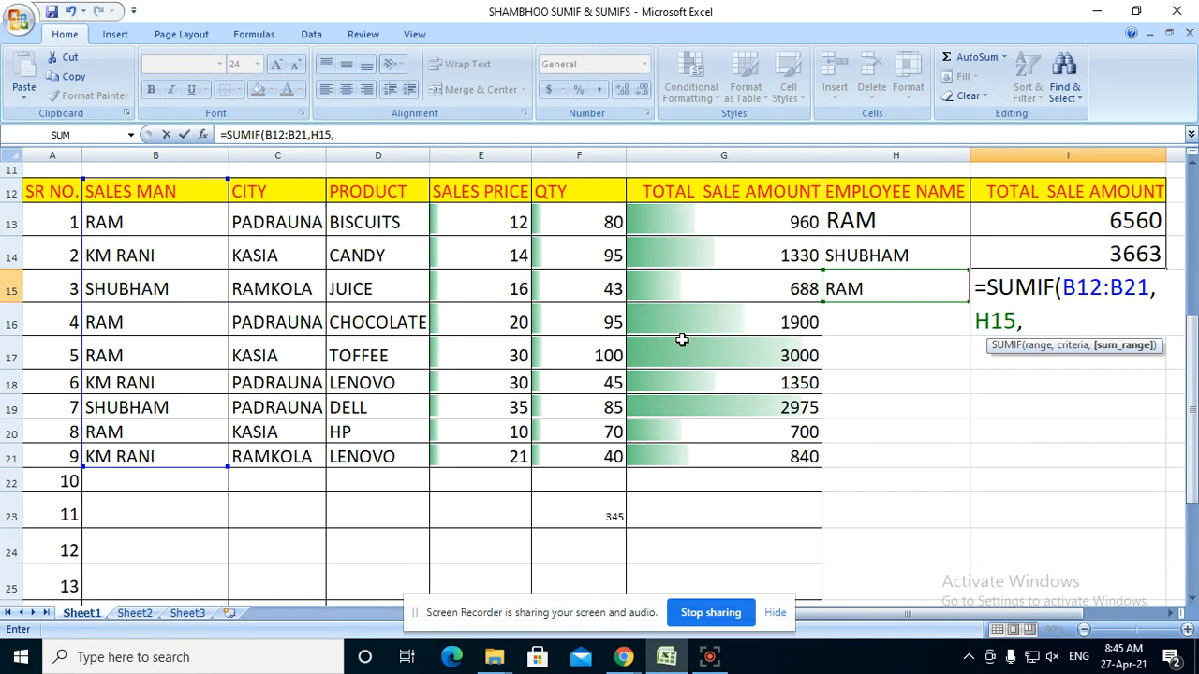
left_click_drag(695, 192, 698, 455)
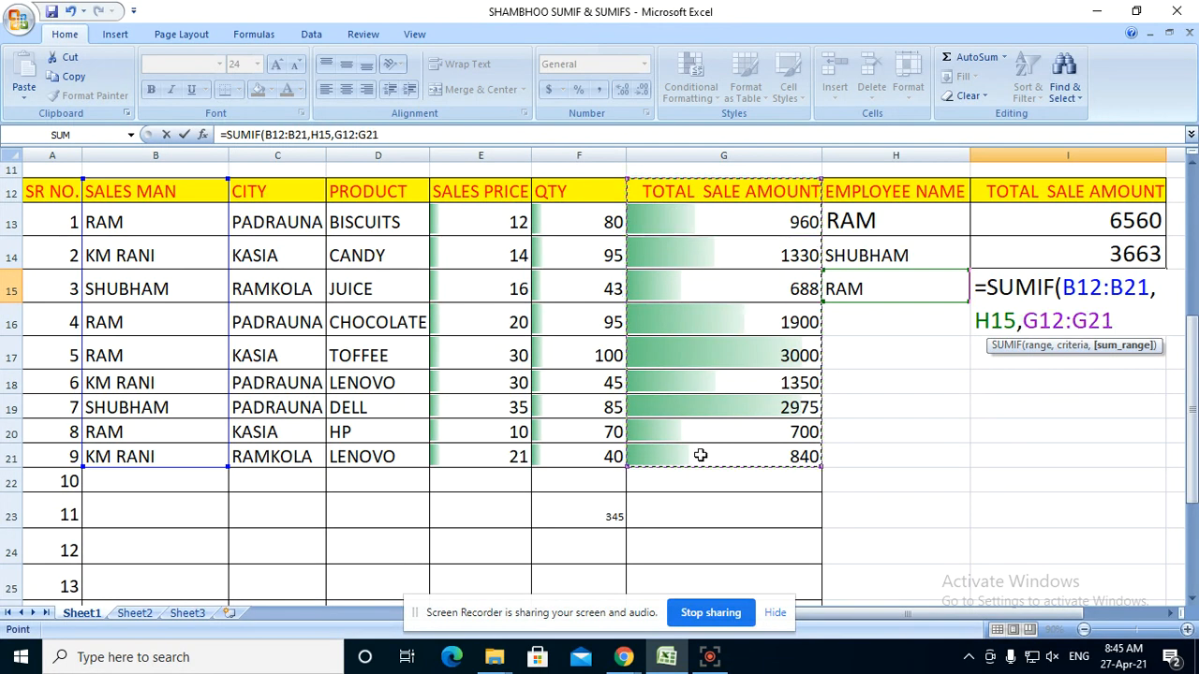
type(")")
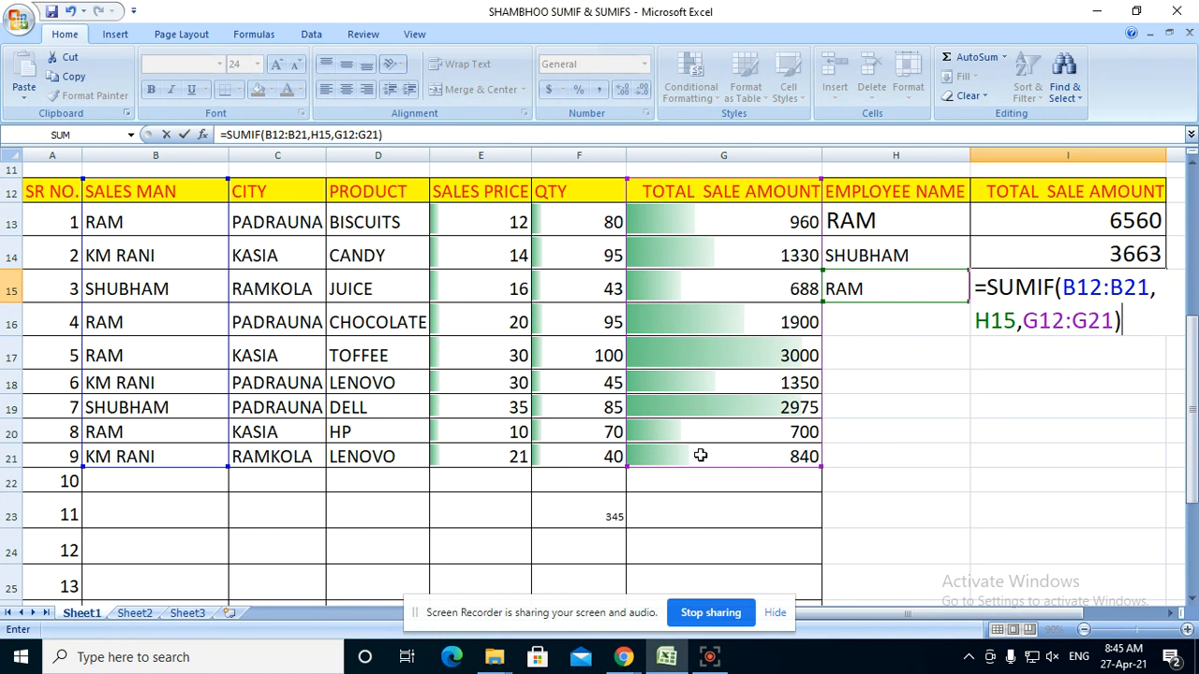
key("Return")
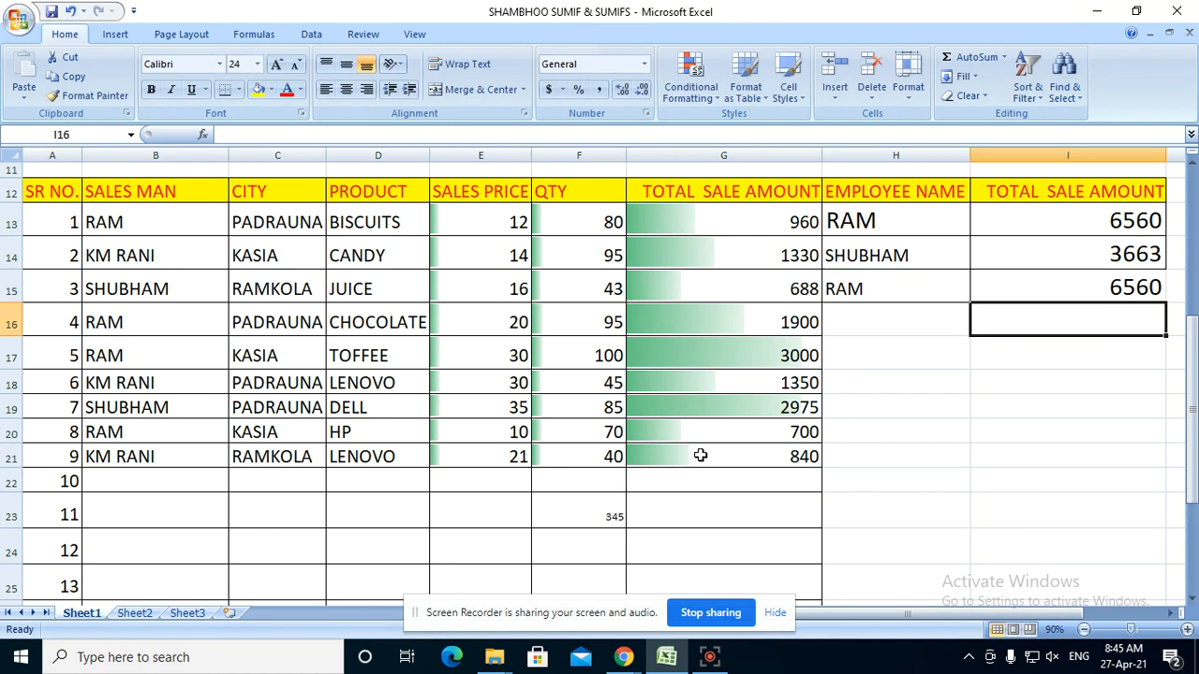
Replace the employee name in H15 with the salesman name shown in B15.
left_click(1096, 286)
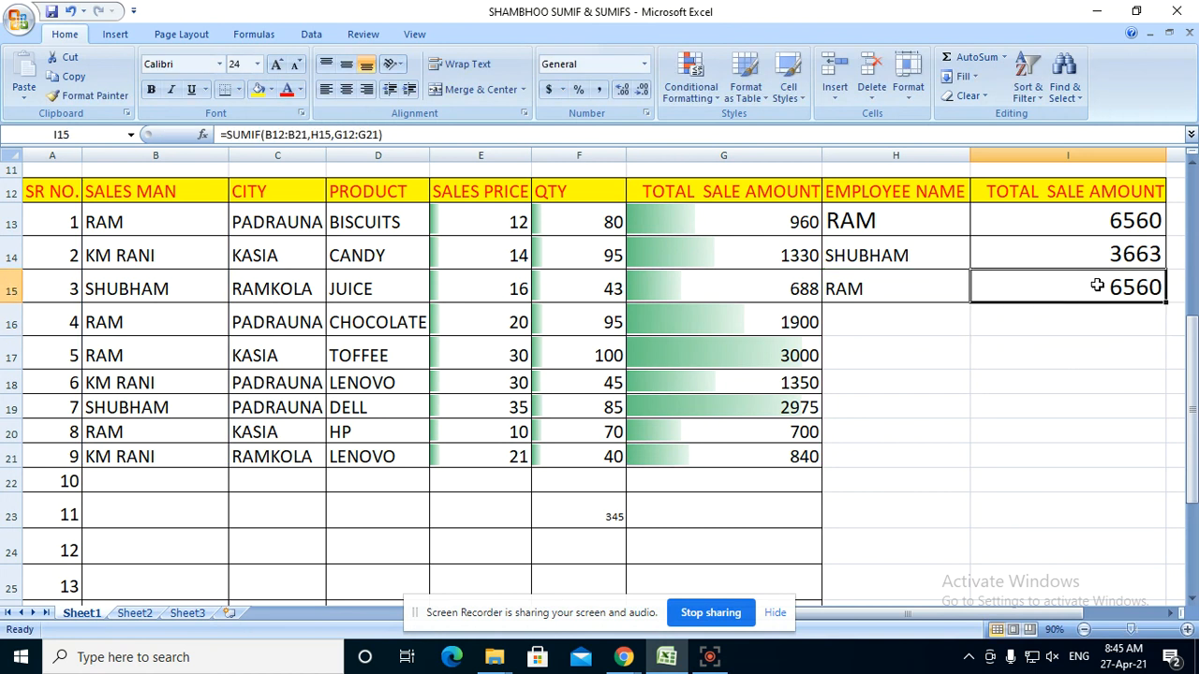
left_click(836, 290)
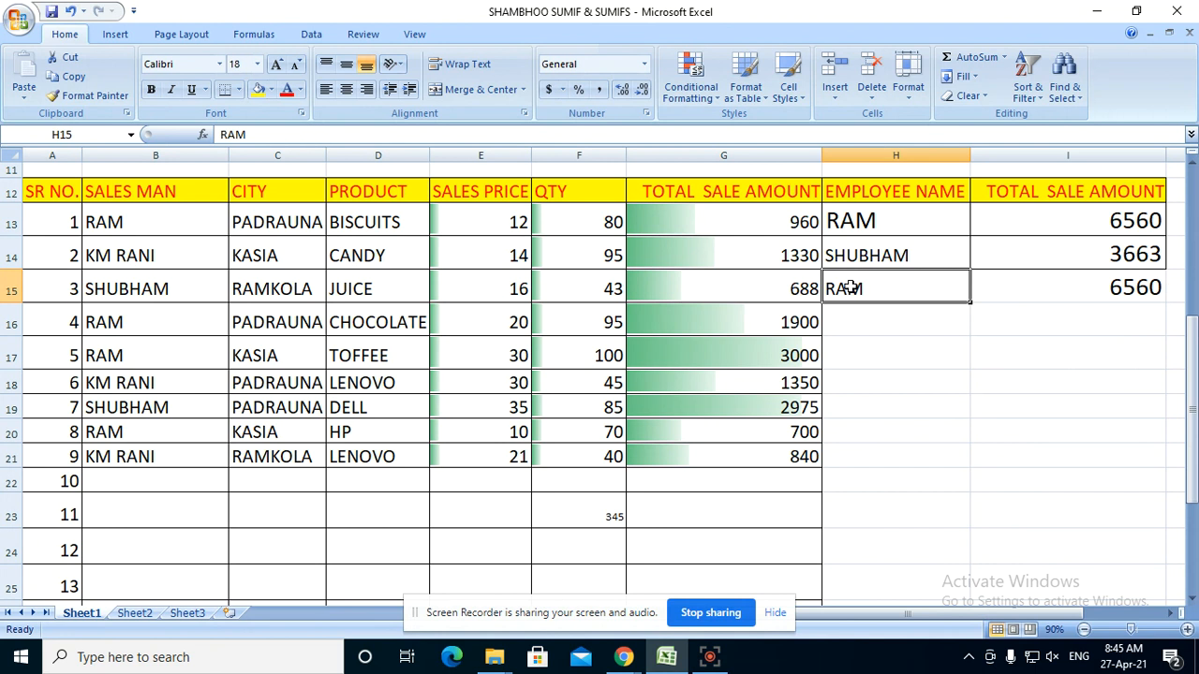
type("SHUBH")
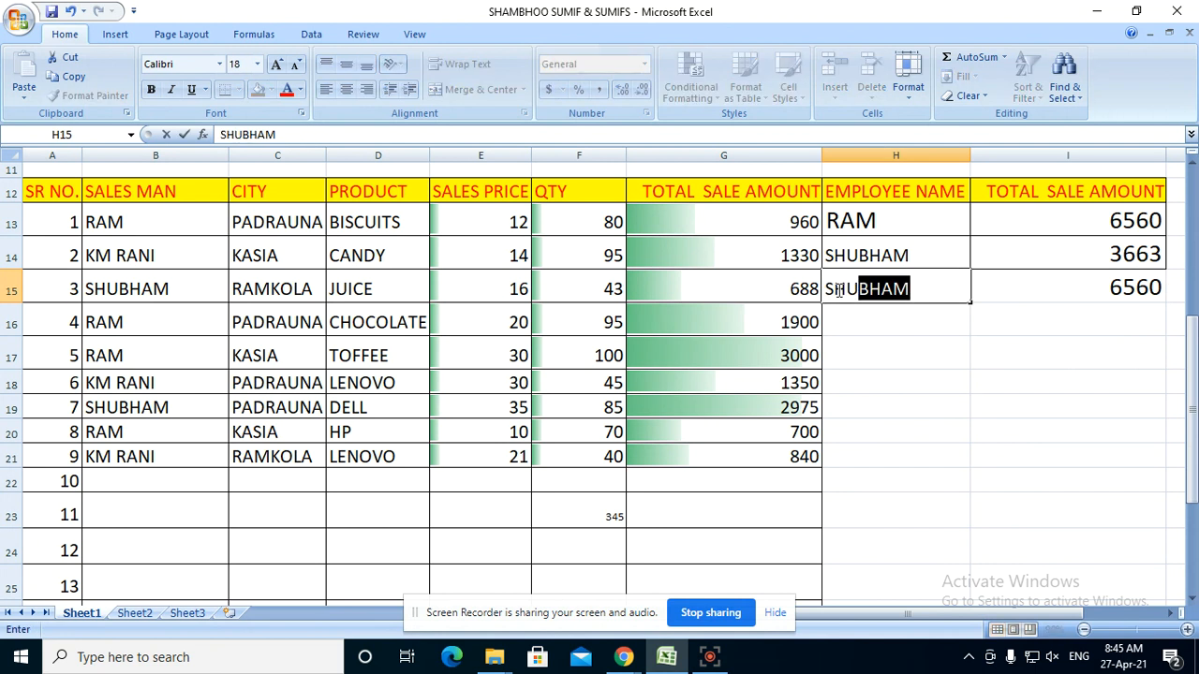
type("M")
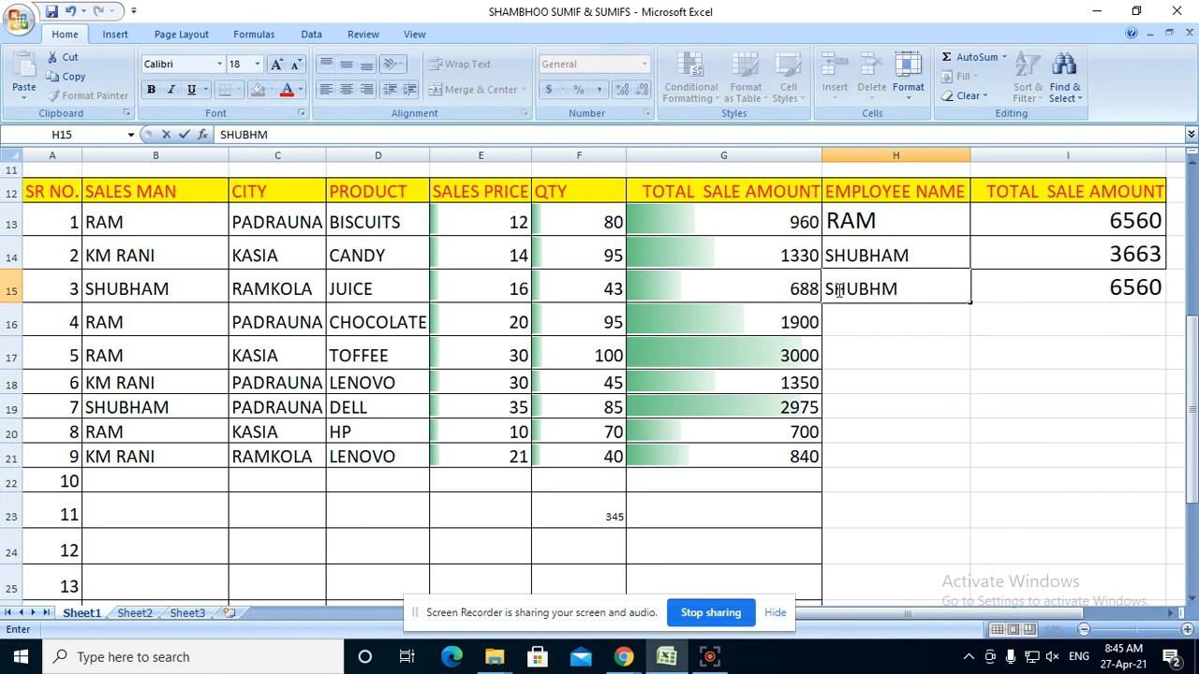
key("BackSpace")
type("AM")
key("Return")
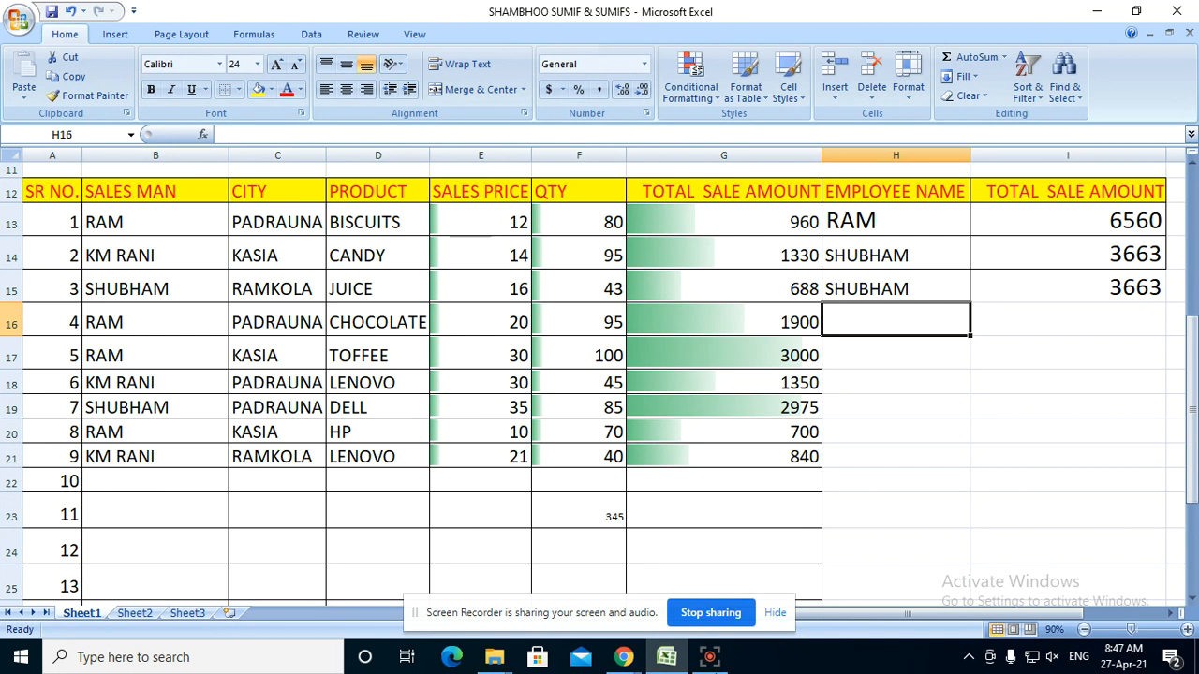
left_click(709, 656)
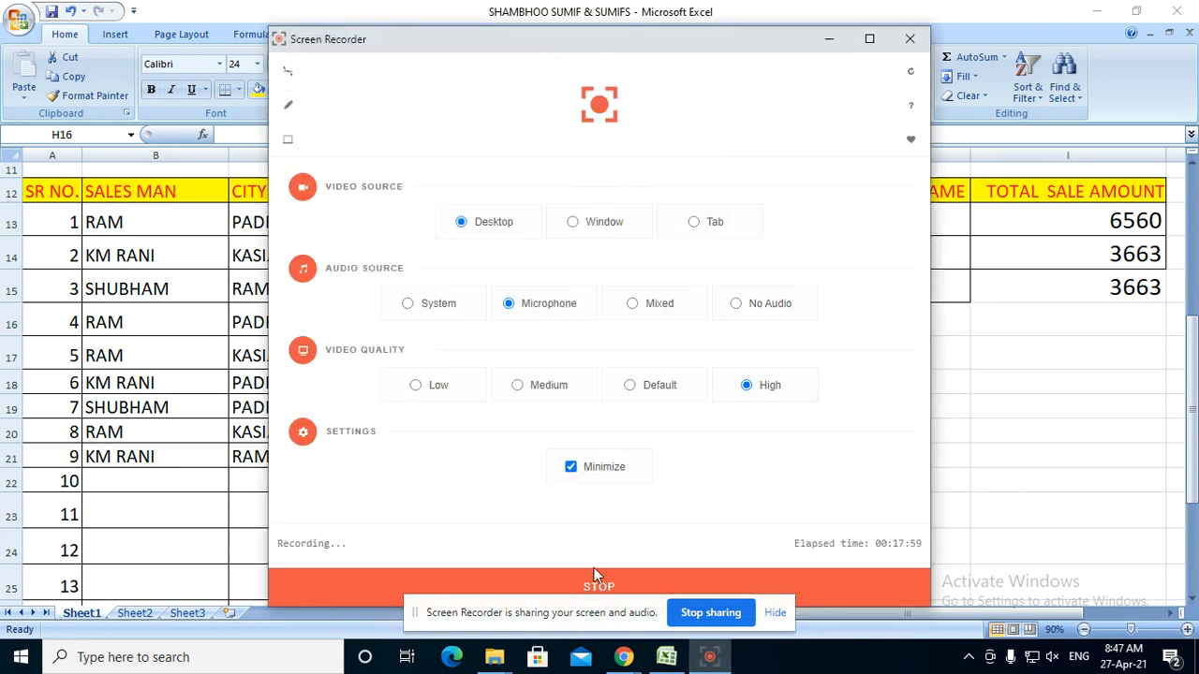